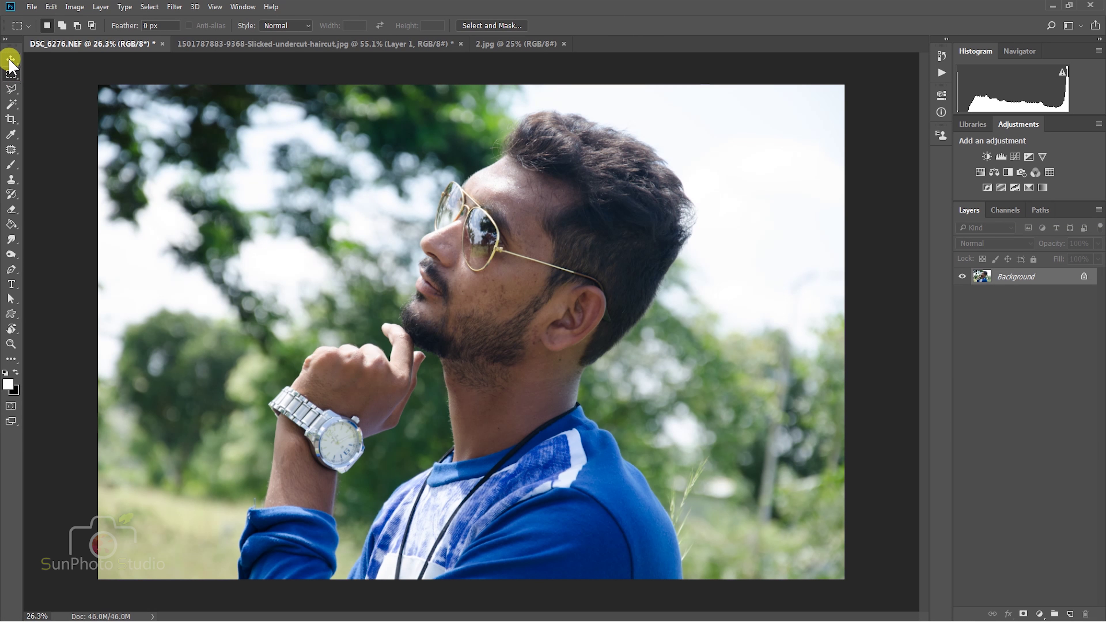
# Duplicate the Background layer and patch a blemish on the forehead
pyautogui.click(9, 61)
pyautogui.moveTo(1047, 277); pyautogui.dragTo(1070, 614)
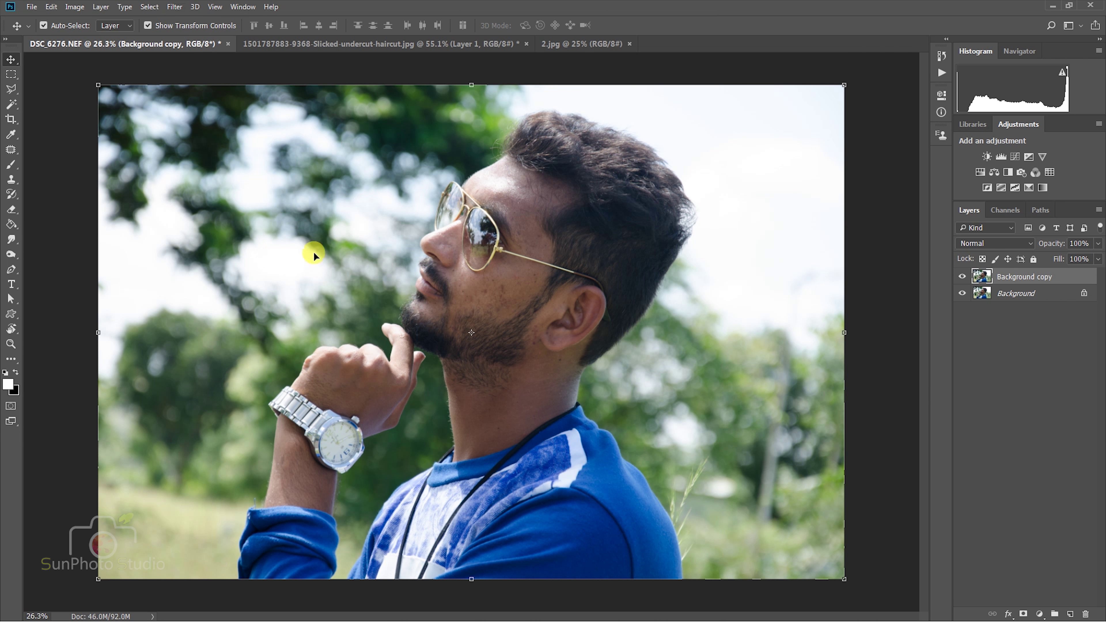
pyautogui.click(20, 151)
pyautogui.scroll(2, 508, 289)
pyautogui.scroll(2, 600, 420)
pyautogui.scroll(2, 546, 297)
pyautogui.moveTo(545, 294); pyautogui.dragTo(562, 310)
pyautogui.moveTo(536, 355); pyautogui.dragTo(535, 266)
# Spot-heal the neck blemish with Content-Aware and duplicate the retouched layer
pyautogui.rightClick(10, 149)
pyautogui.click(87, 146)
pyautogui.scroll(-2, 527, 357)
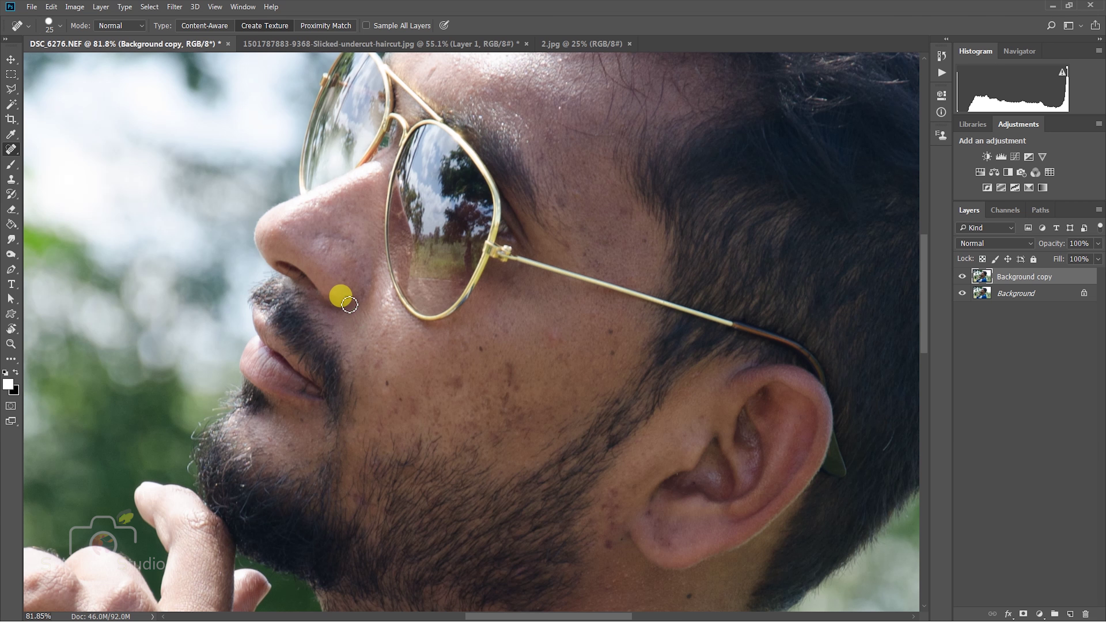
pyautogui.scroll(-2, 566, 349)
pyautogui.moveTo(563, 369); pyautogui.dragTo(578, 325)
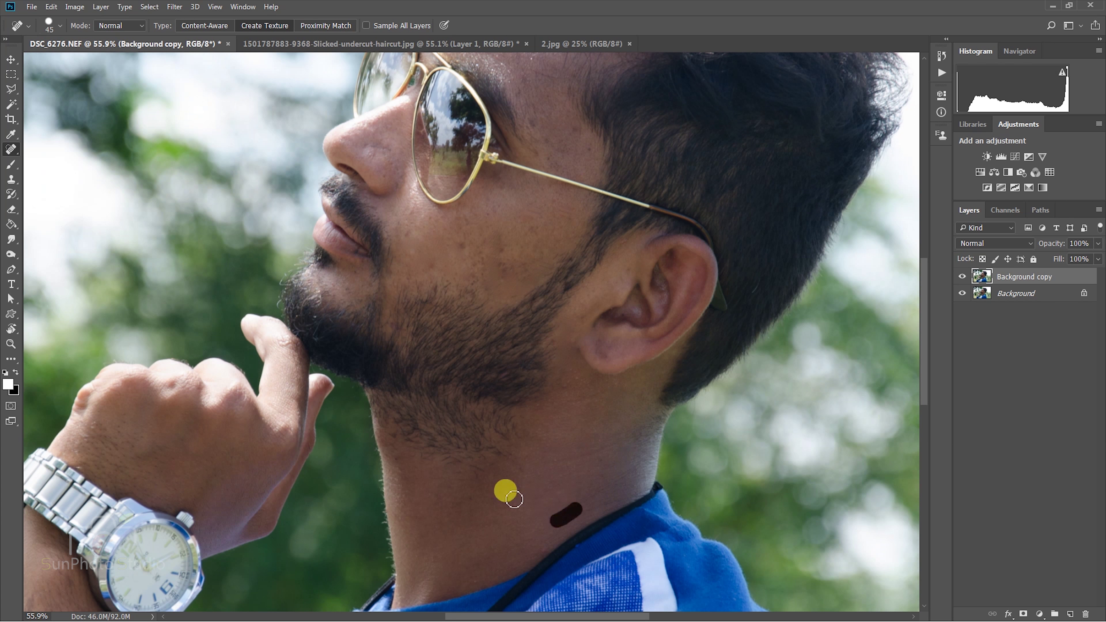
pyautogui.scroll(-1, 555, 124)
pyautogui.scroll(-1, 565, 173)
pyautogui.scroll(-1, 582, 178)
pyautogui.scroll(-1, 583, 178)
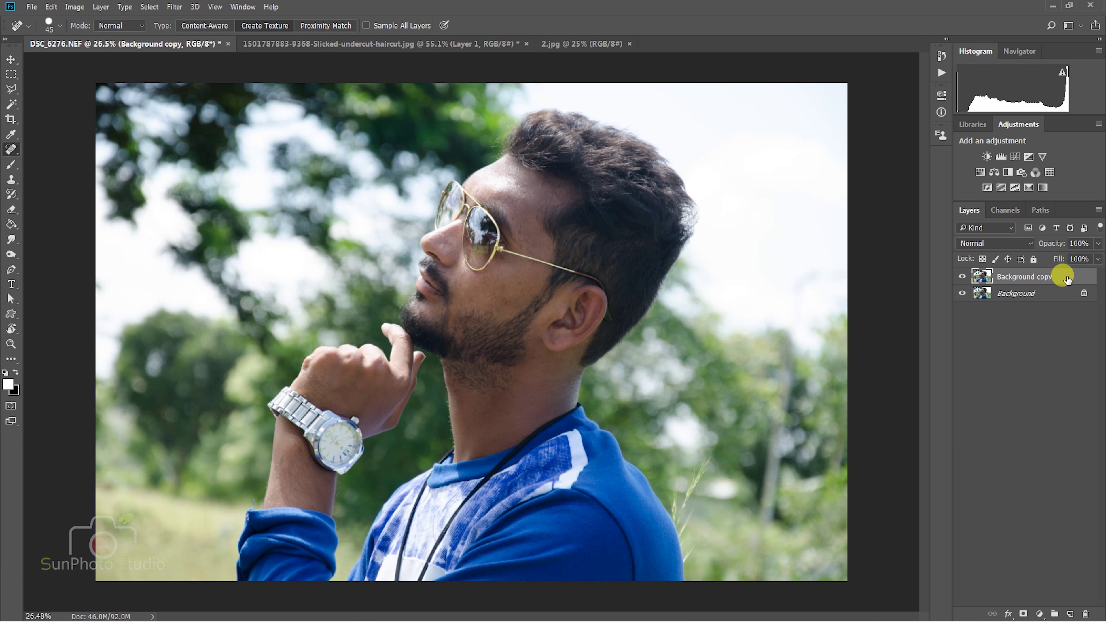
pyautogui.moveTo(1065, 279); pyautogui.dragTo(1073, 602)
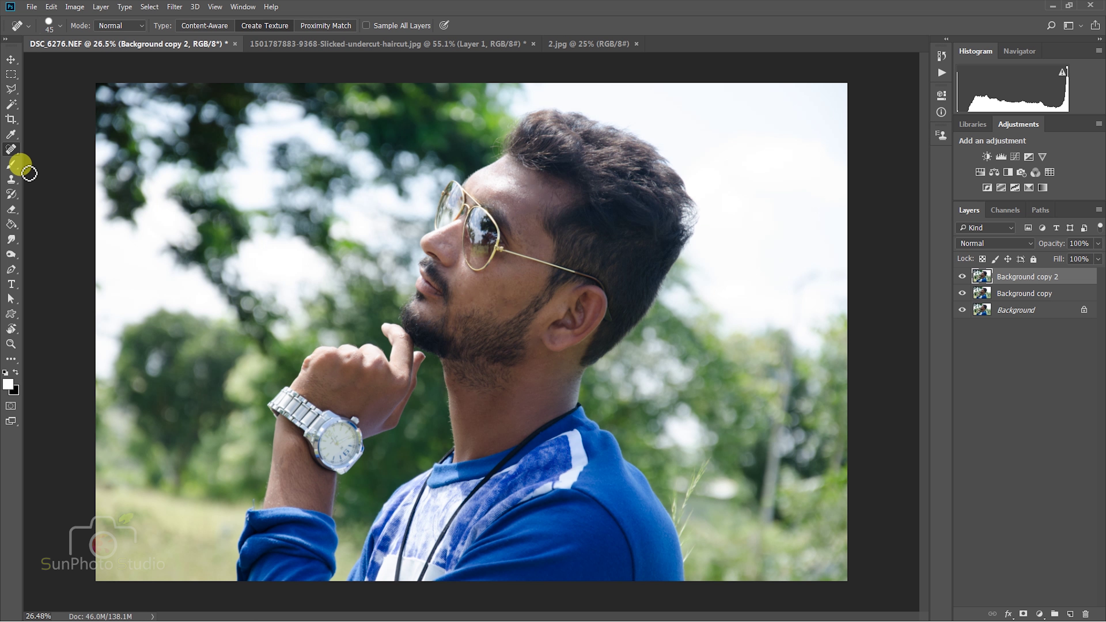
# Trace the man with the Pen tool and convert the path to a selection
pyautogui.click(12, 271)
pyautogui.scroll(3, 370, 283)
pyautogui.scroll(1, 348, 362)
pyautogui.scroll(4, 185, 346)
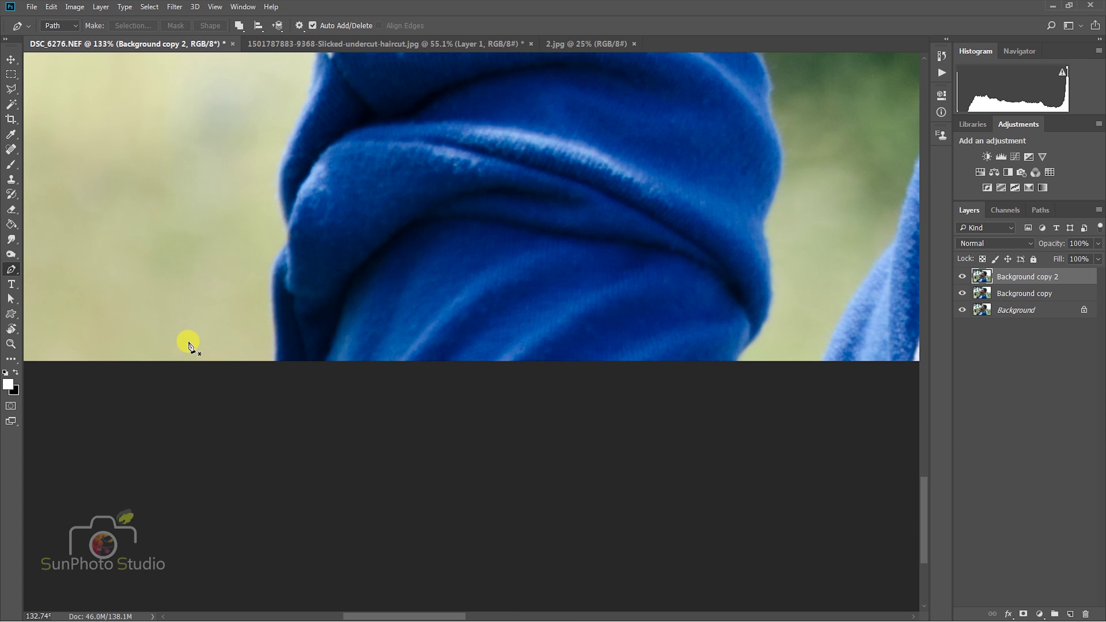
pyautogui.scroll(1, 287, 372)
pyautogui.scroll(2, 292, 253)
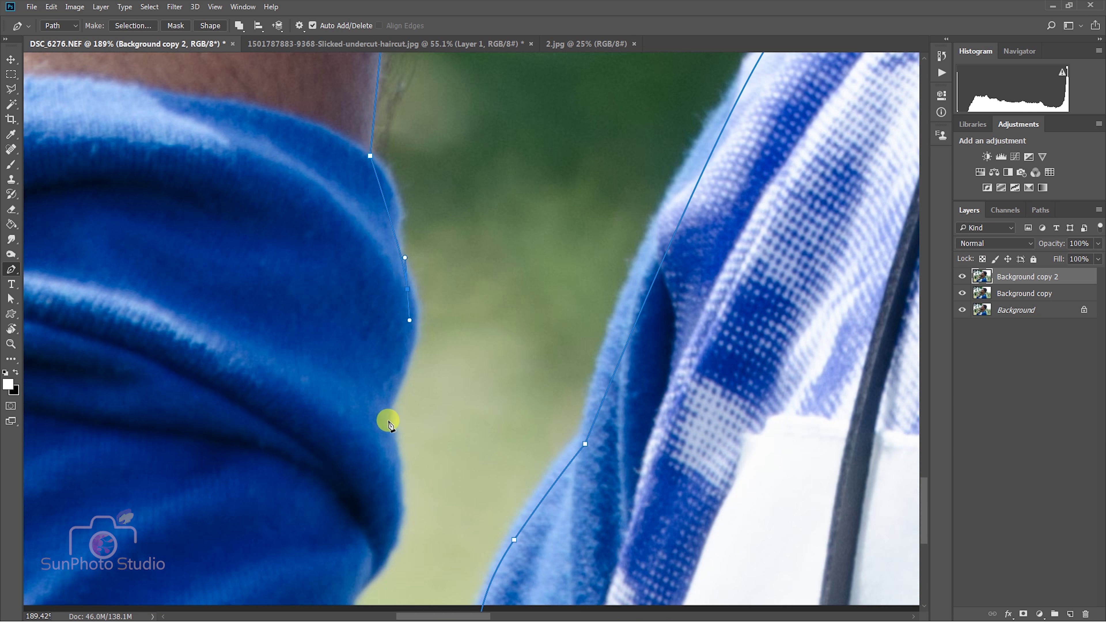
pyautogui.rightClick(496, 265)
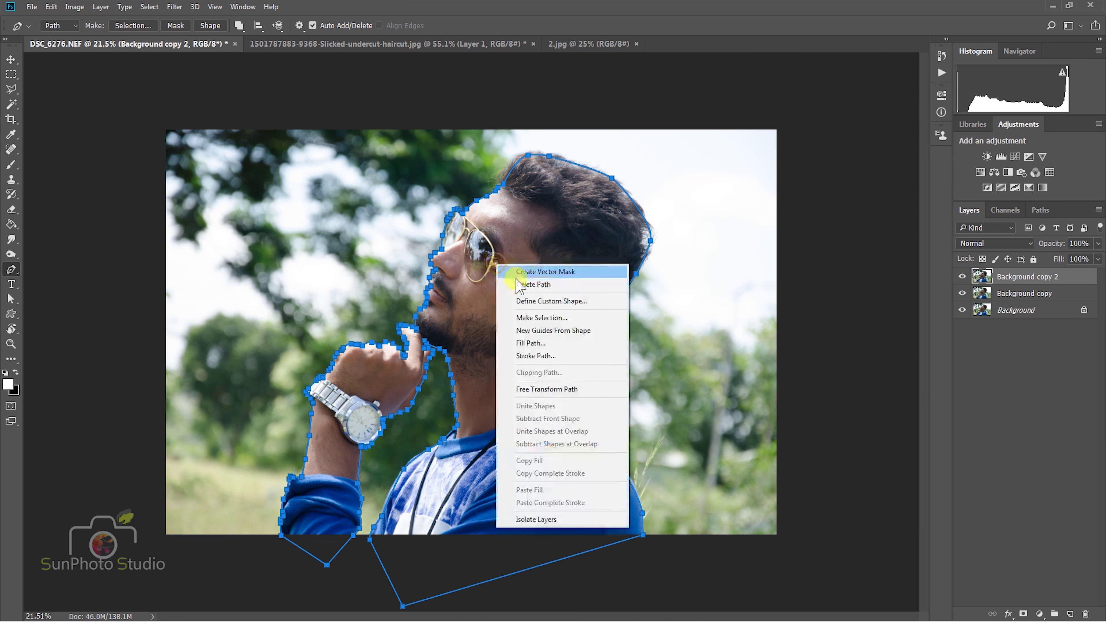
pyautogui.click(541, 318)
pyautogui.click(618, 178)
# Copy the selected man onto a new layer and hide the original photo layer
pyautogui.click(12, 89)
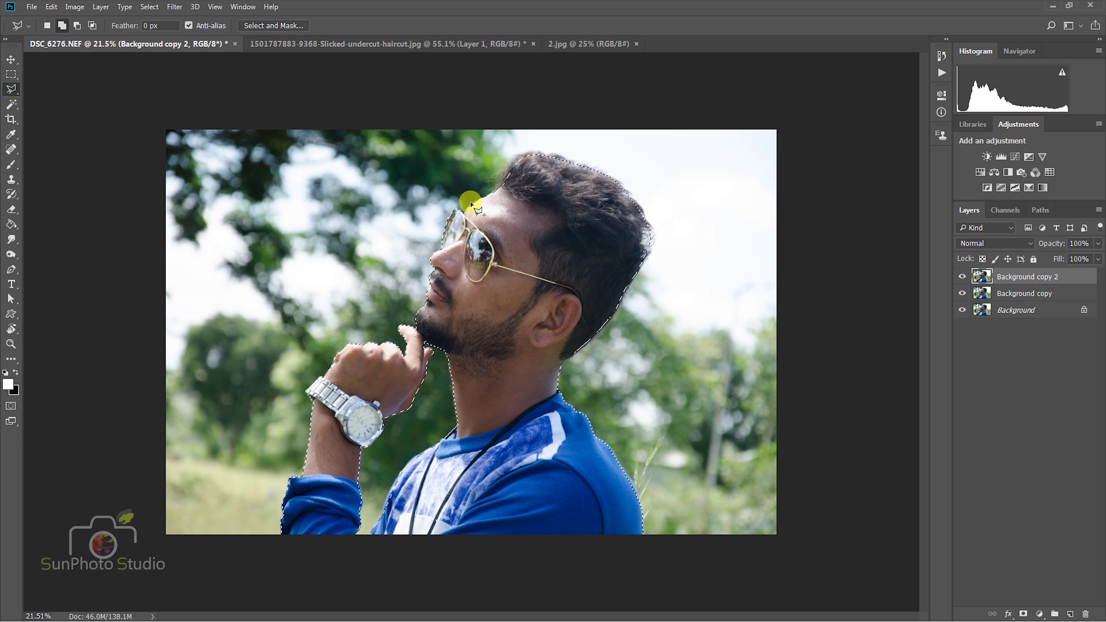
pyautogui.rightClick(472, 204)
pyautogui.click(506, 291)
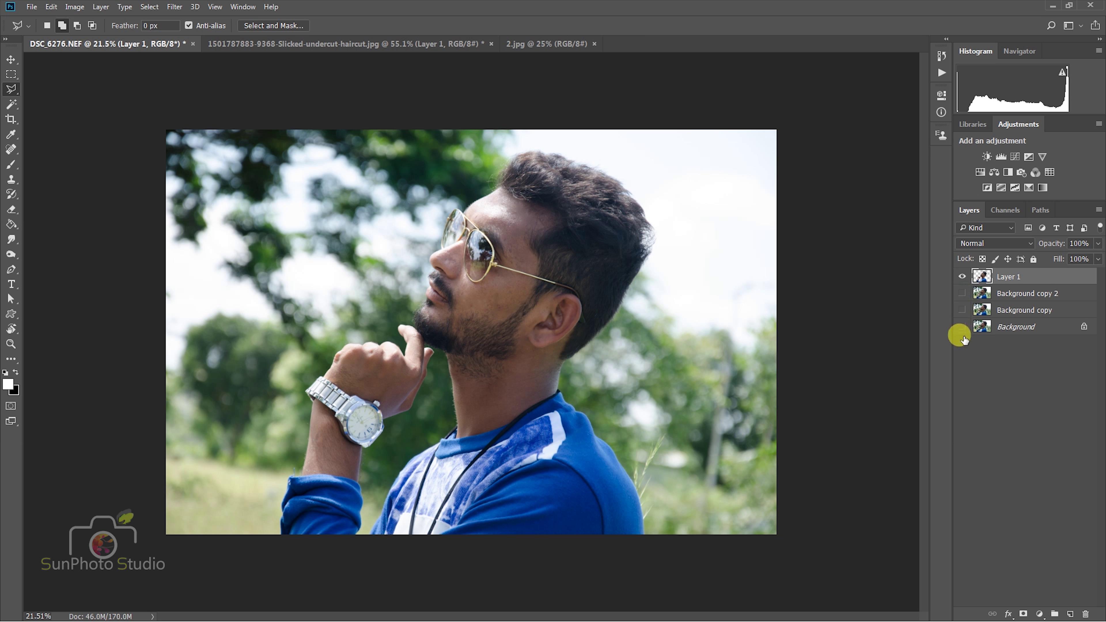
pyautogui.click(962, 326)
pyautogui.scroll(2, 526, 210)
pyautogui.scroll(-1, 498, 317)
# Duplicate Layer 1 and apply Levels with blacks 30, midtones 1.55, whites 215
pyautogui.moveTo(1029, 285)
pyautogui.mouseDown()
pyautogui.moveTo(1056, 585)
pyautogui.moveTo(1069, 613)
pyautogui.mouseUp()
pyautogui.click(74, 7)
pyautogui.click(226, 45)
pyautogui.moveTo(751, 238); pyautogui.dragTo(736, 241)
pyautogui.moveTo(825, 239); pyautogui.dragTo(801, 239)
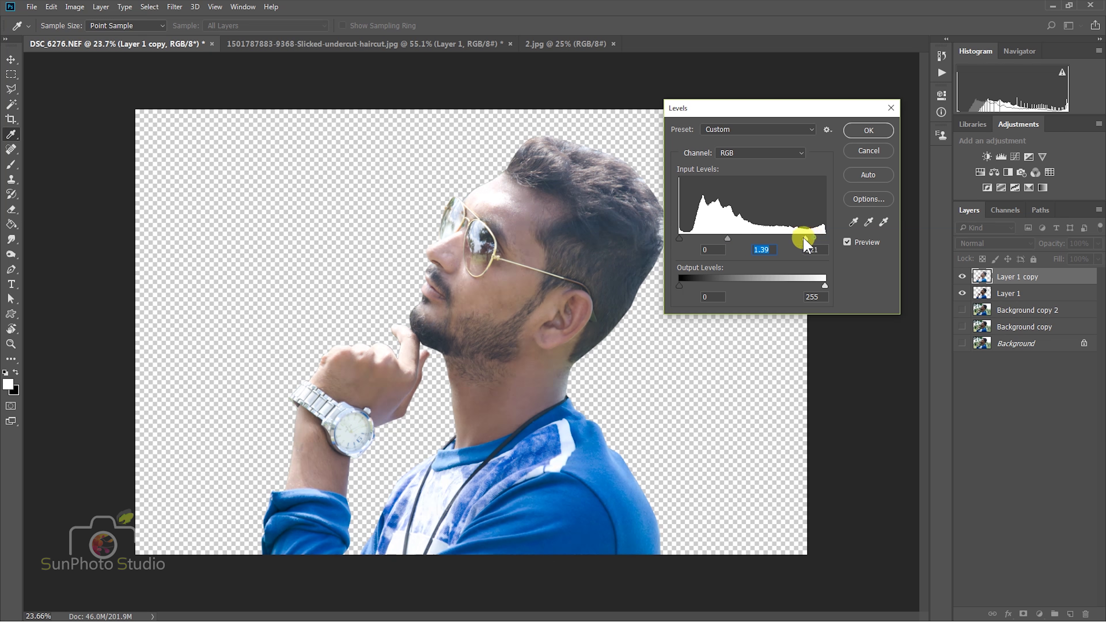
pyautogui.moveTo(673, 238); pyautogui.dragTo(699, 240)
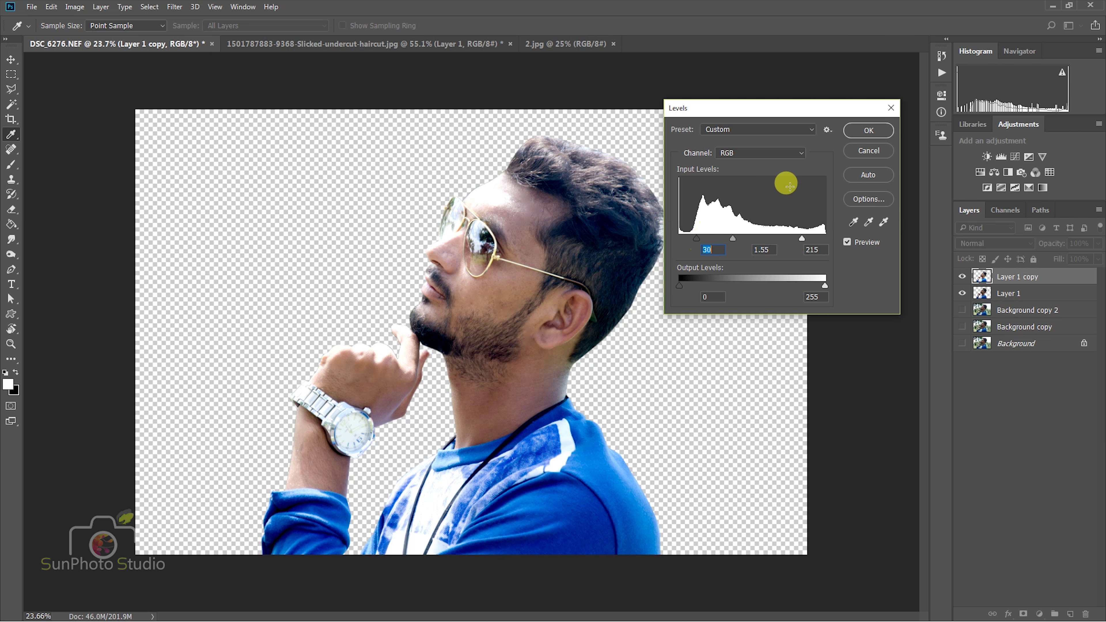
pyautogui.click(869, 131)
# Apply Brightness 3 and Contrast 16, then duplicate the adjusted cut-out layer
pyautogui.press('l')
pyautogui.click(74, 7)
pyautogui.click(228, 37)
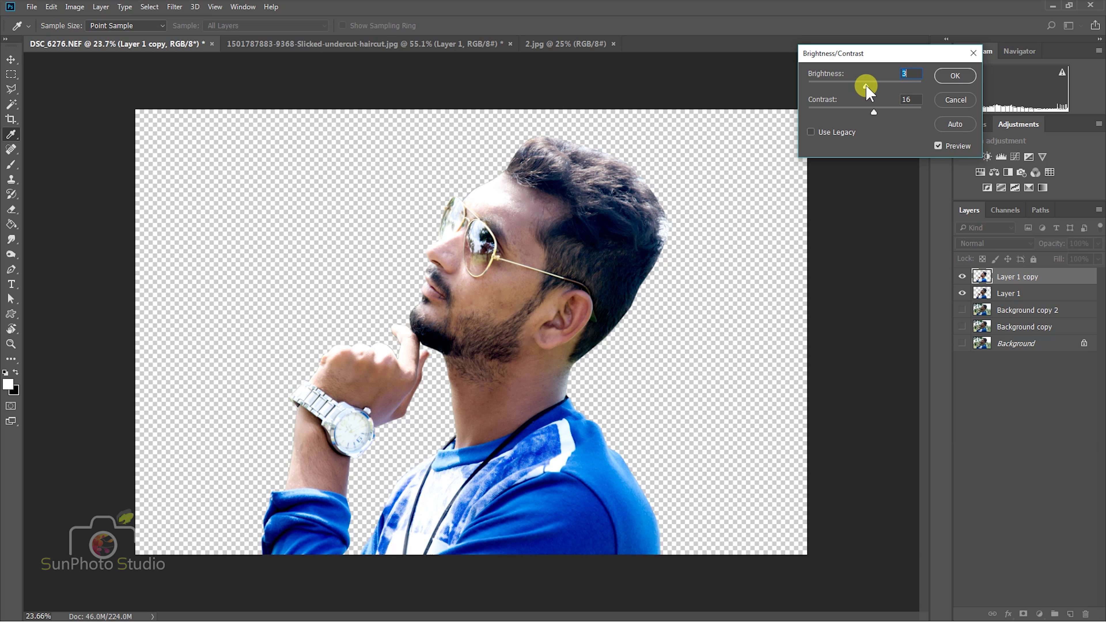
pyautogui.click(954, 74)
pyautogui.moveTo(1035, 276); pyautogui.dragTo(1069, 614)
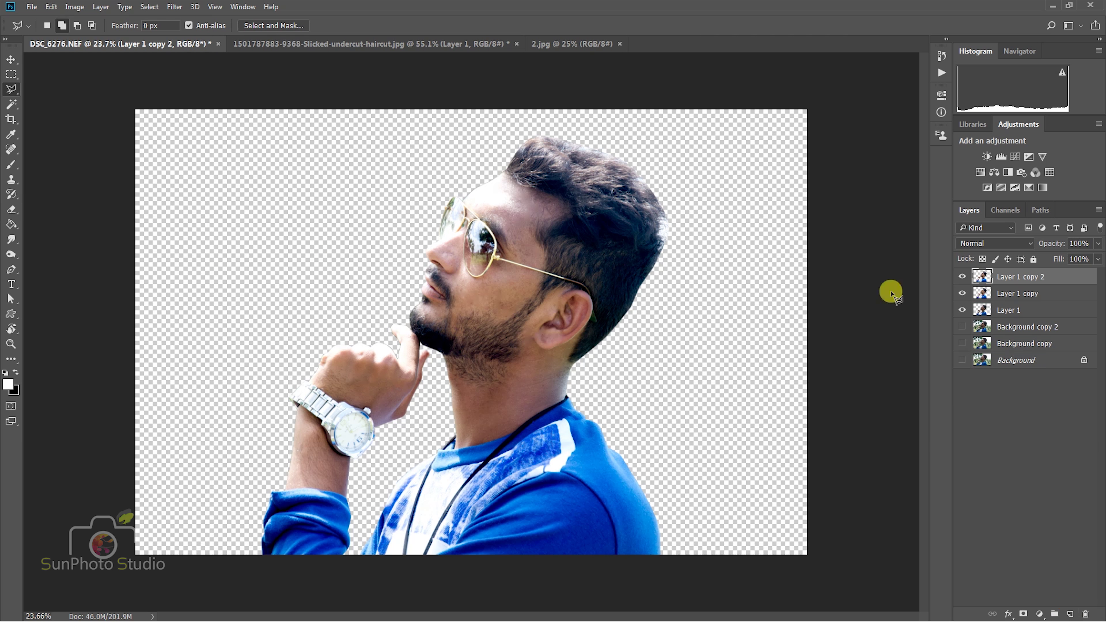
# Load the saved selection of the man and pick a lighter peach skin colour
pyautogui.click(149, 6)
pyautogui.click(209, 227)
pyautogui.click(636, 174)
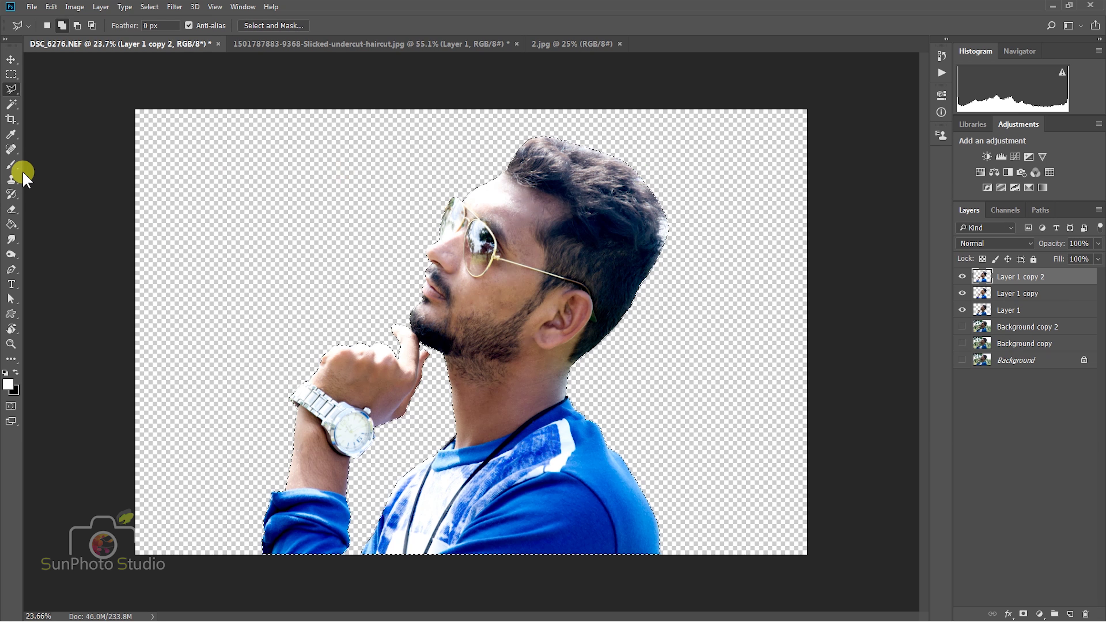
pyautogui.click(11, 164)
pyautogui.click(8, 384)
pyautogui.click(460, 266)
pyautogui.moveTo(760, 109); pyautogui.dragTo(725, 104)
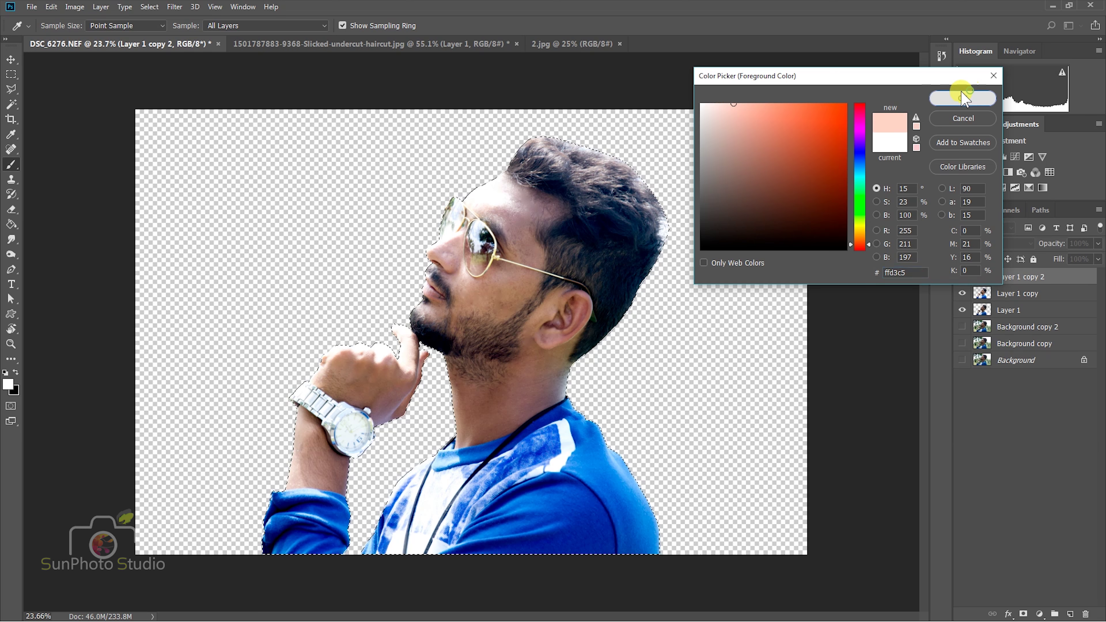
pyautogui.click(962, 98)
# Blend the forehead with the Mixer Brush, then set size about 114 and flow 11%
pyautogui.moveTo(11, 165); pyautogui.dragTo(48, 195)
pyautogui.scroll(3, 526, 185)
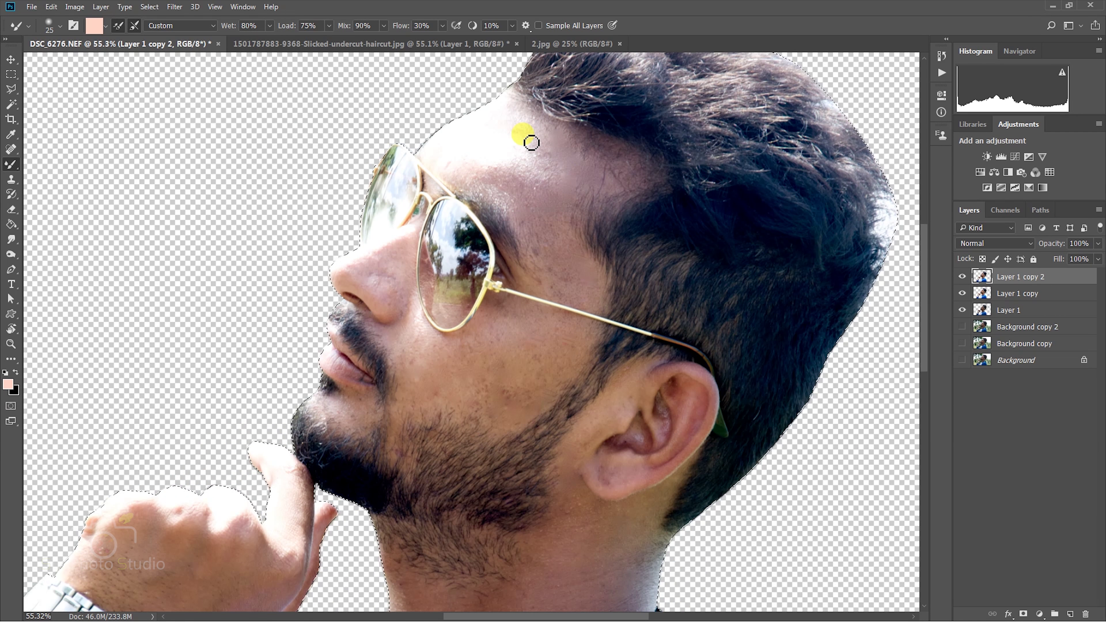
pyautogui.press(']')
pyautogui.press(']')
pyautogui.press(']')
pyautogui.moveTo(518, 151)
pyautogui.mouseDown()
pyautogui.moveTo(471, 141)
pyautogui.moveTo(486, 168)
pyautogui.moveTo(487, 93)
pyautogui.mouseUp()
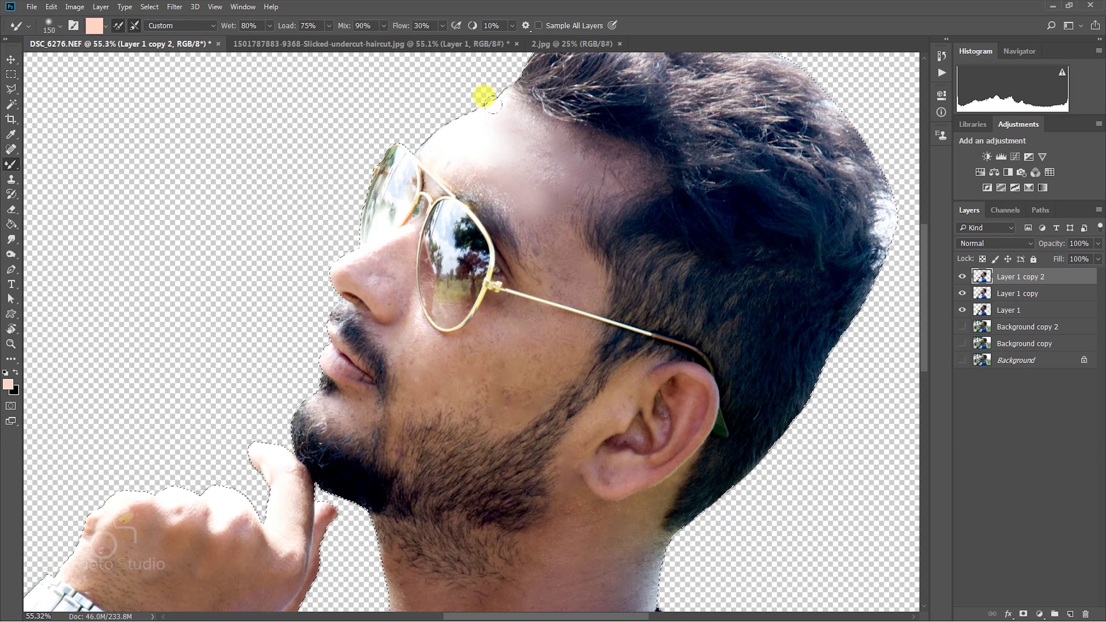
pyautogui.click(59, 25)
pyautogui.moveTo(116, 61); pyautogui.dragTo(104, 62)
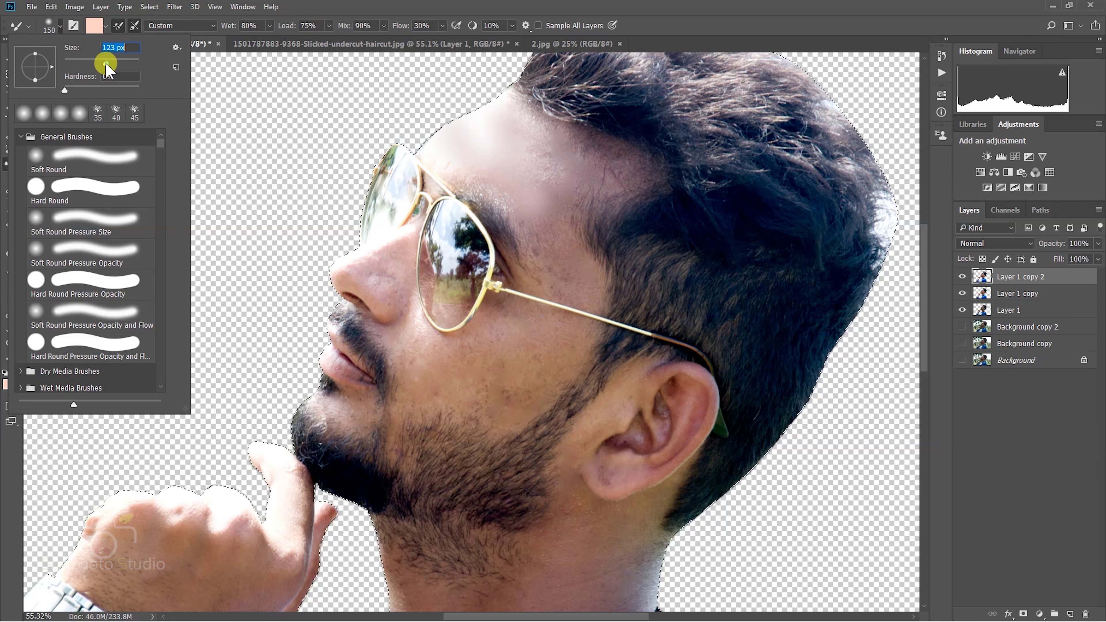
pyautogui.press('Return')
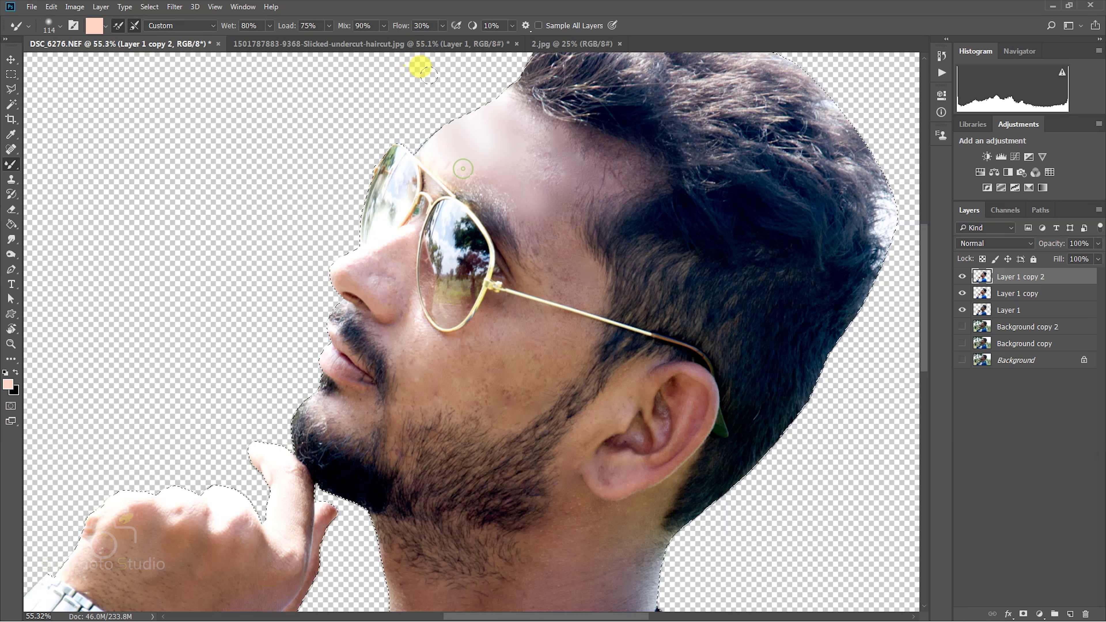
pyautogui.moveTo(432, 42); pyautogui.dragTo(430, 42)
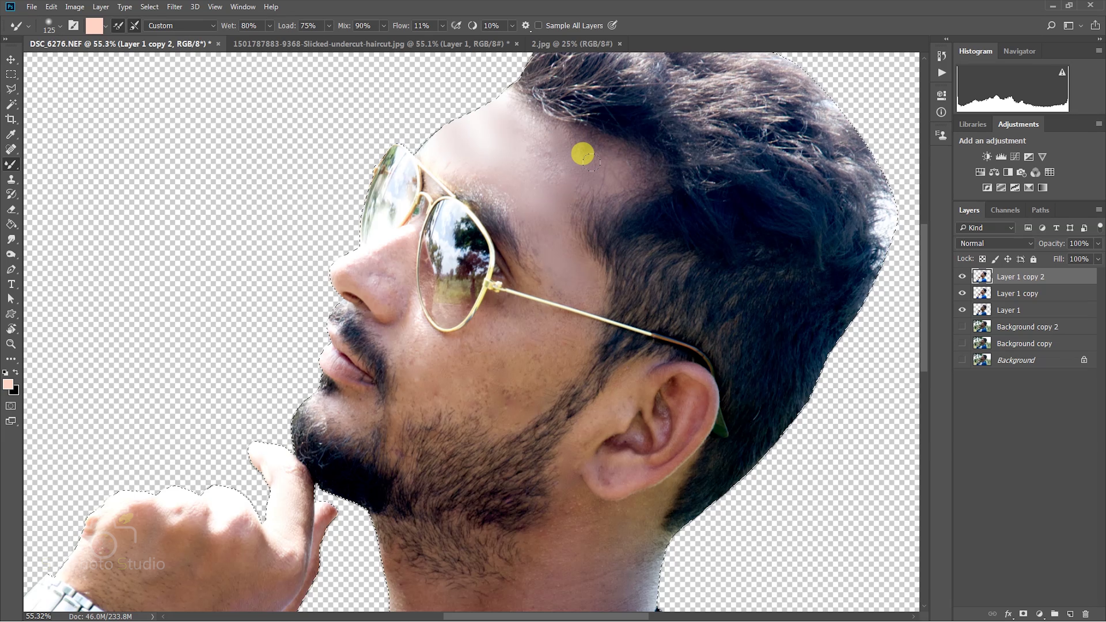
# Shrink the brush, raise flow to 29% and blend the cheek skin
pyautogui.press('[')
pyautogui.keyDown('alt'); pyautogui.scroll(1, 531, 231); pyautogui.keyUp('alt')
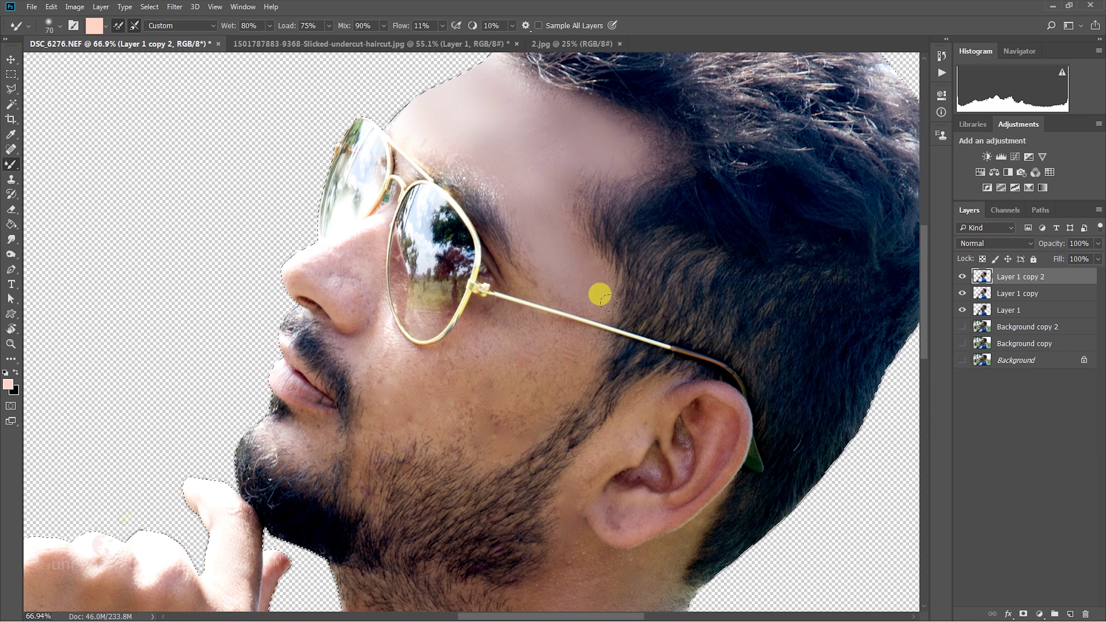
pyautogui.press('[')
pyautogui.press('2')
pyautogui.press('9')
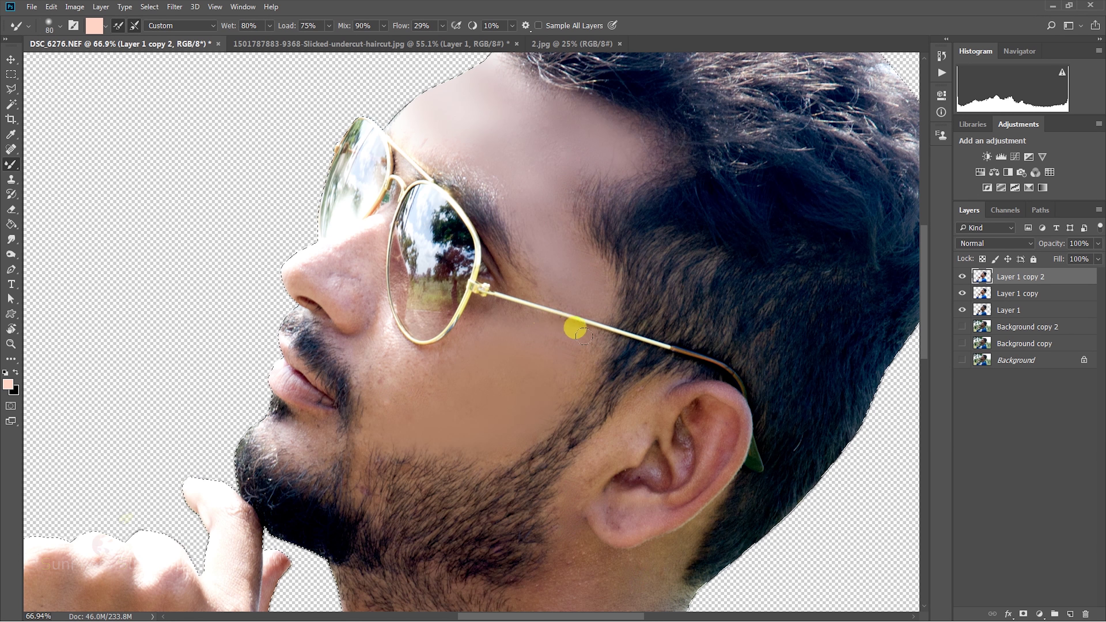
pyautogui.press('[')
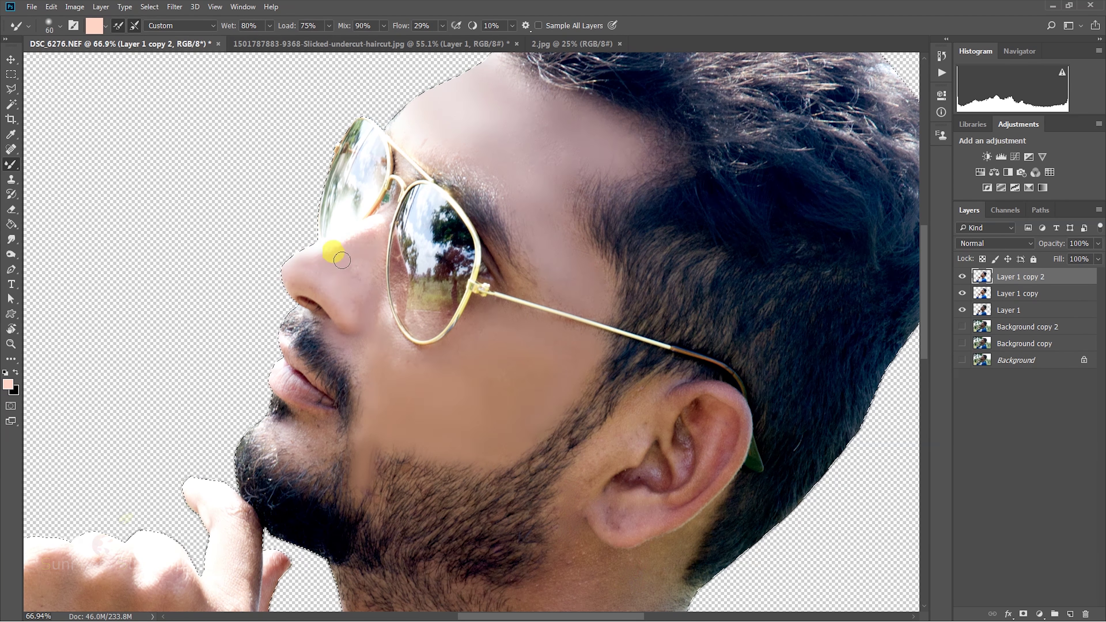
pyautogui.keyDown('alt'); pyautogui.scroll(1, 328, 253); pyautogui.keyUp('alt')
# Enlarge the brush to blend the neck, then pick a pinker tone for the lips
pyautogui.press(']')
pyautogui.press(']')
pyautogui.press(']')
pyautogui.keyDown('alt'); pyautogui.scroll(-1, 374, 342); pyautogui.keyUp('alt')
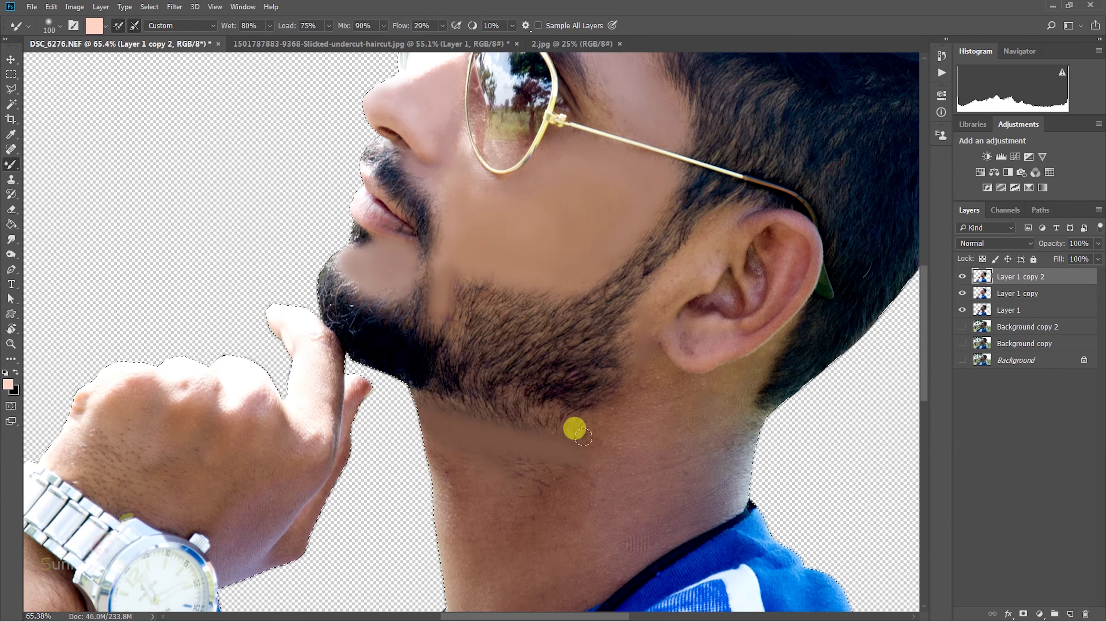
pyautogui.press(']')
pyautogui.keyDown('alt'); pyautogui.scroll(-2, 429, 403); pyautogui.keyUp('alt')
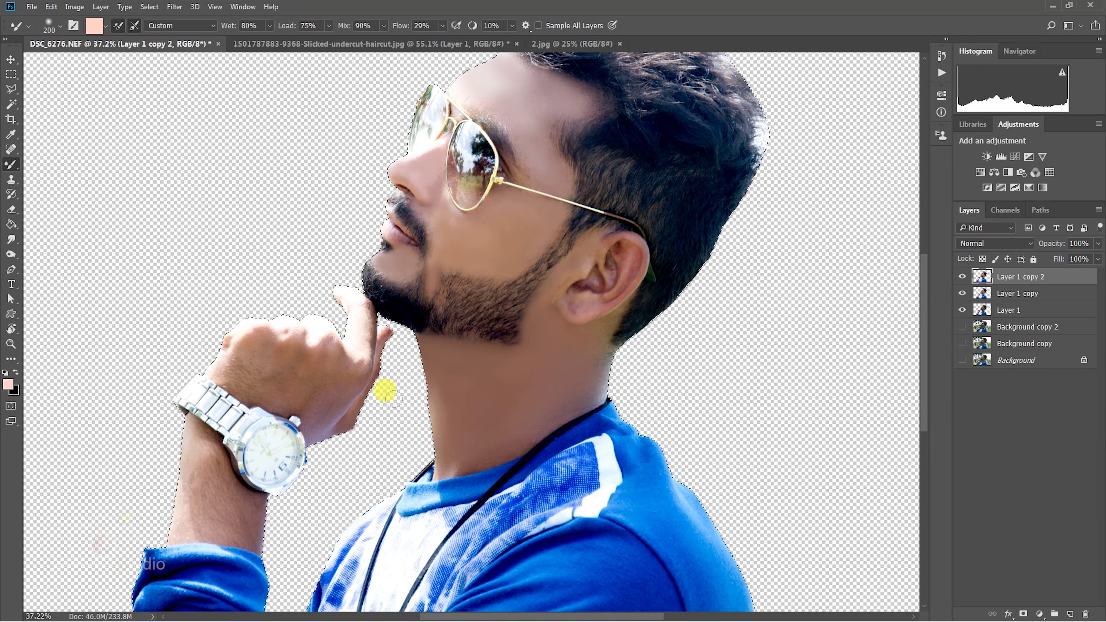
pyautogui.scroll(3, 385, 390)
pyautogui.keyDown('alt'); pyautogui.keyDown('shift'); pyautogui.rightClick(516, 121); pyautogui.keyUp('shift'); pyautogui.keyUp('alt')
pyautogui.scroll(1, 390, 235)
pyautogui.press('[')
pyautogui.press('[')
pyautogui.press('[')
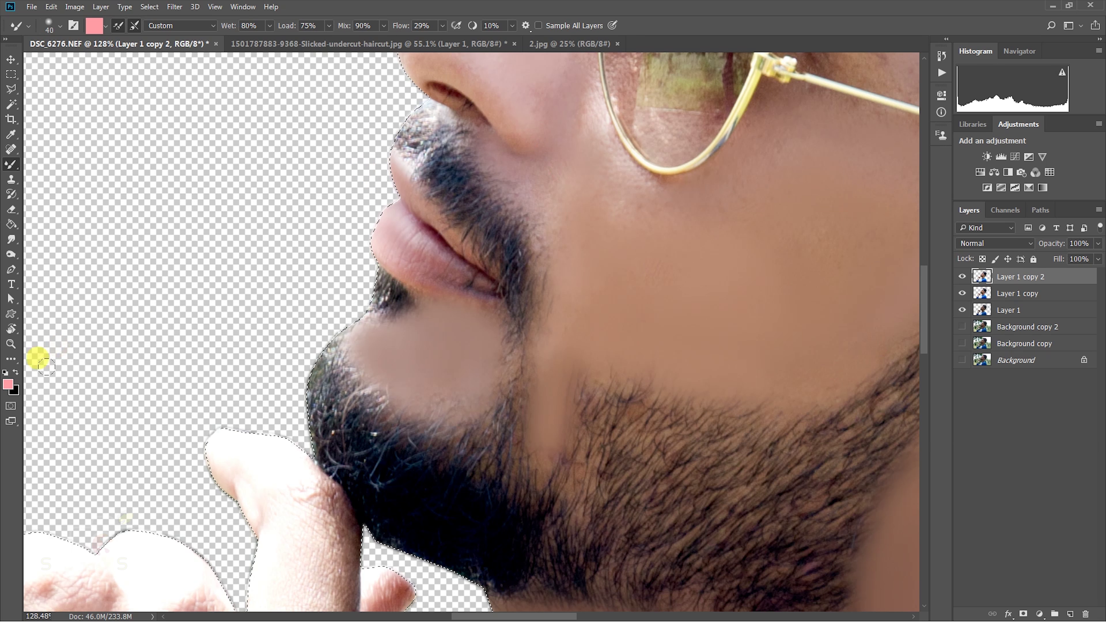
# Set the foreground colour to sampled peach f3c7ae and fit the whole image on screen
pyautogui.click(8, 384)
pyautogui.click(636, 239)
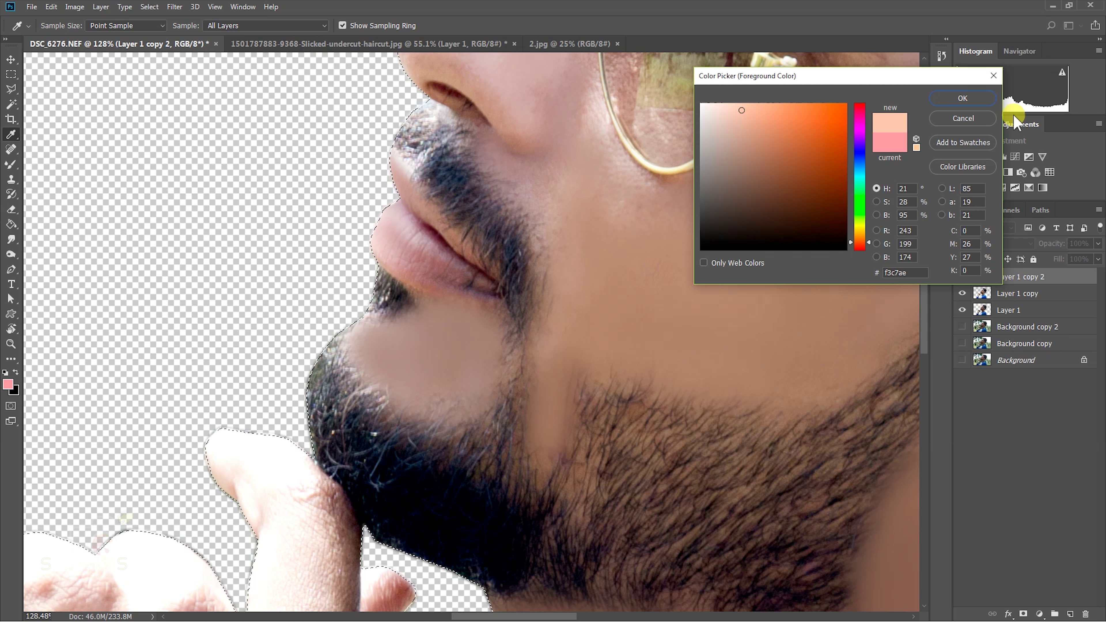
pyautogui.click(962, 99)
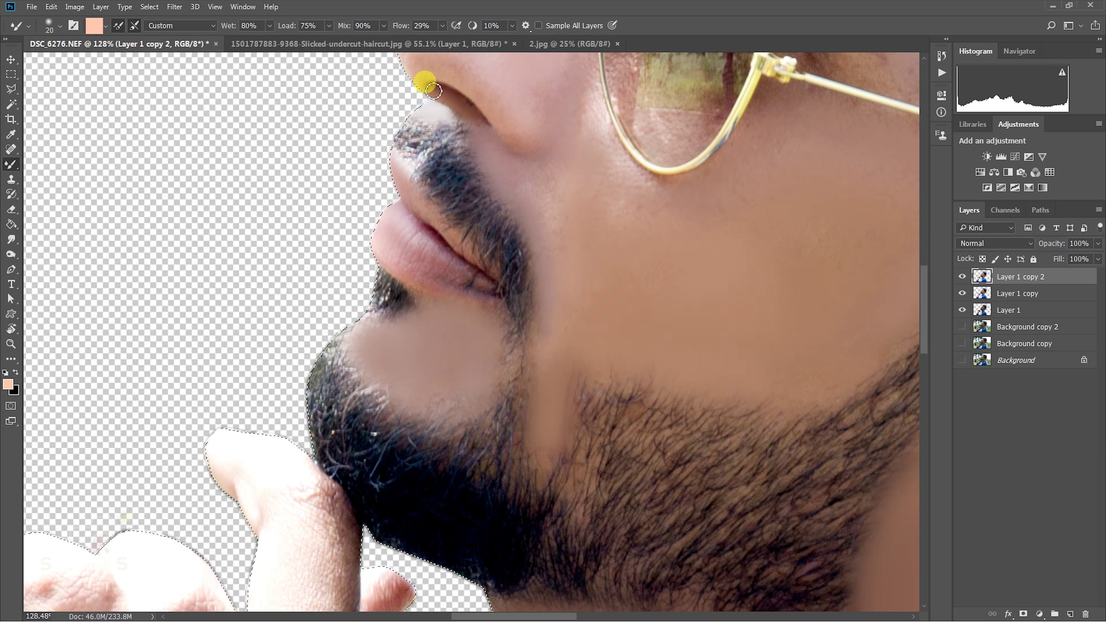
pyautogui.hotkey('ctrl', '0')
pyautogui.click(150, 7)
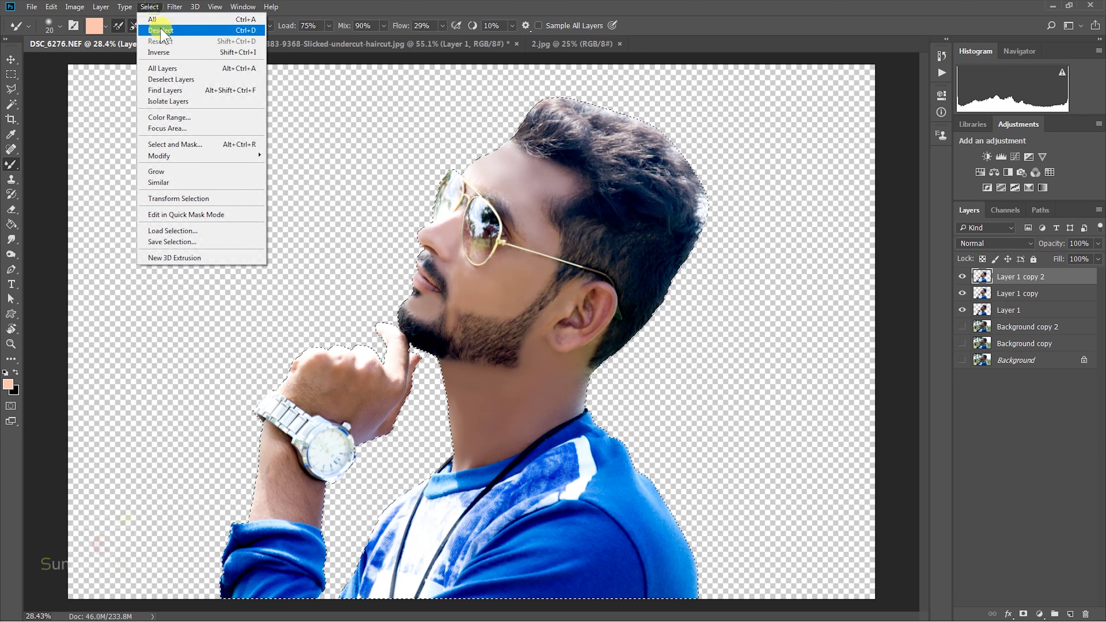
# Deselect and apply Camera Raw with exposure +0.35 and HSL luminance adjustments
pyautogui.click(160, 31)
pyautogui.scroll(-1, 456, 217)
pyautogui.click(175, 6)
pyautogui.click(204, 73)
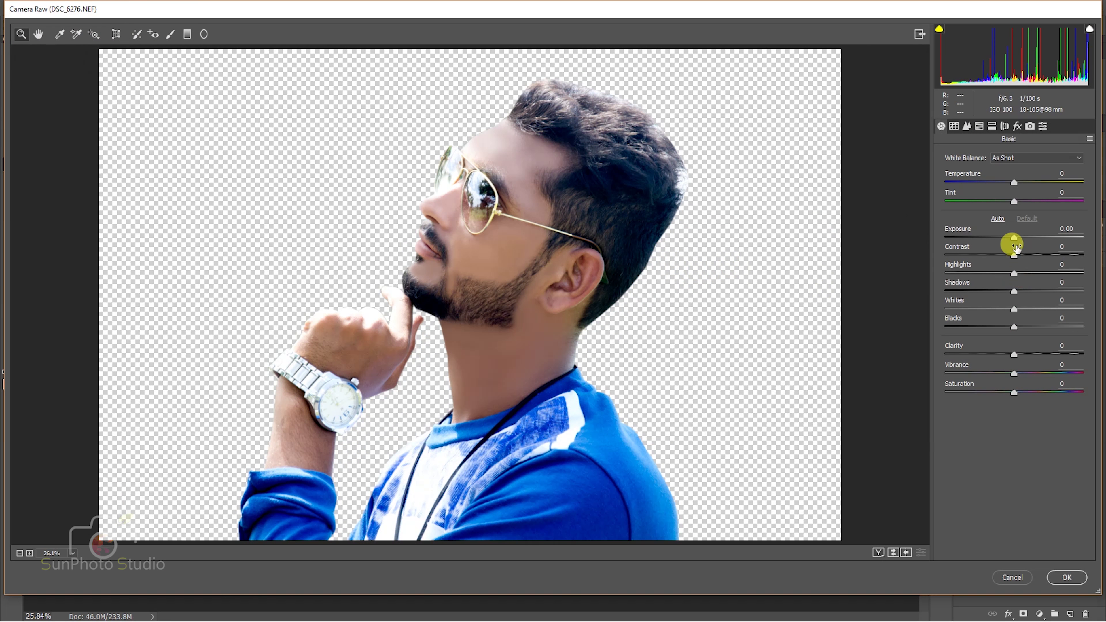
pyautogui.moveTo(1013, 237); pyautogui.dragTo(1019, 239)
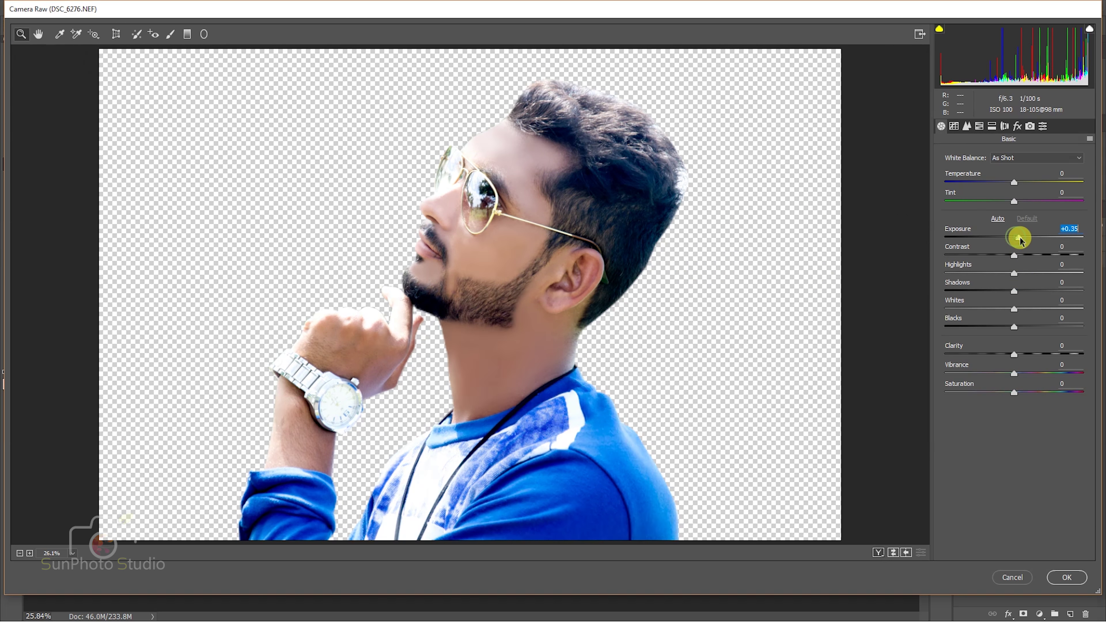
pyautogui.click(979, 125)
pyautogui.click(1027, 177)
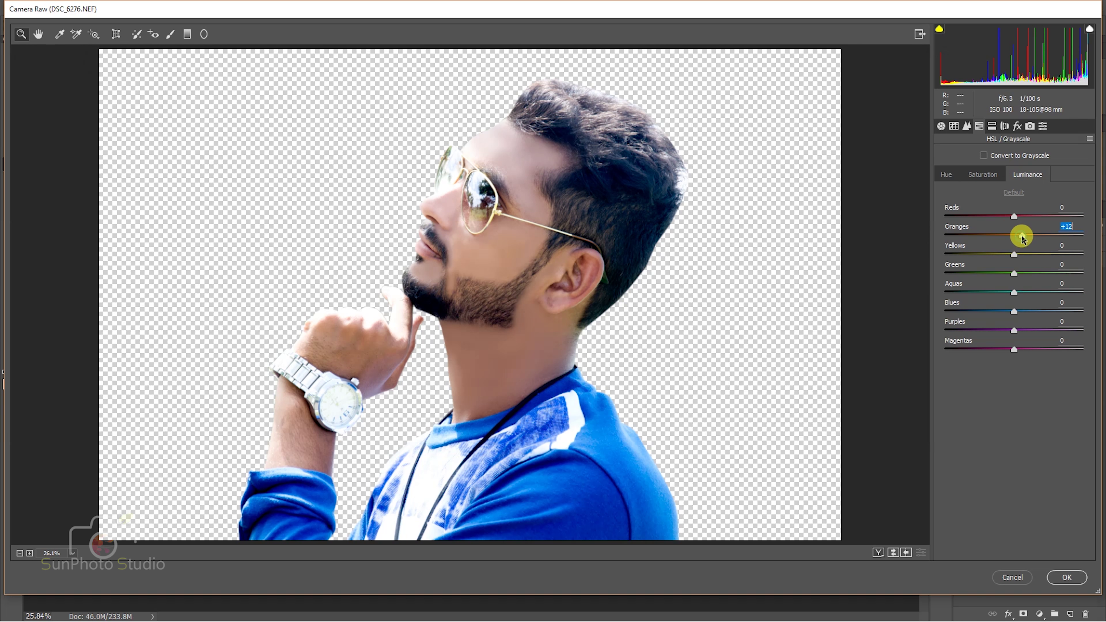
pyautogui.click(1063, 578)
# Reapply Camera Raw with an adjustment brush on the forehead at exposure -0.45
pyautogui.click(183, 7)
pyautogui.click(204, 72)
pyautogui.moveTo(403, 148); pyautogui.dragTo(501, 144)
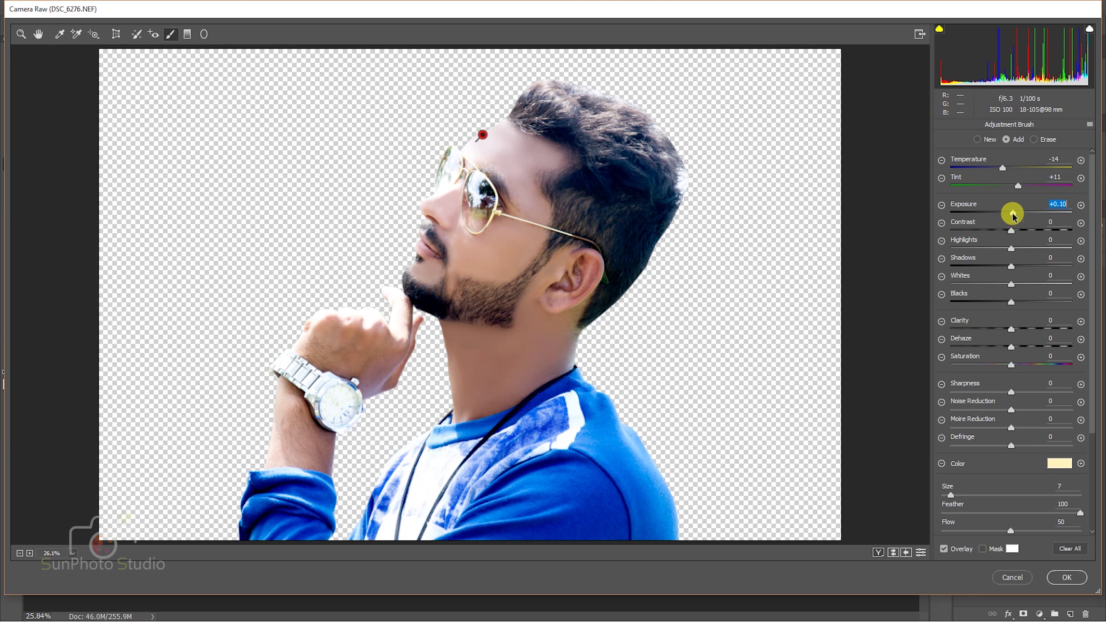
pyautogui.moveTo(1012, 212); pyautogui.dragTo(1004, 213)
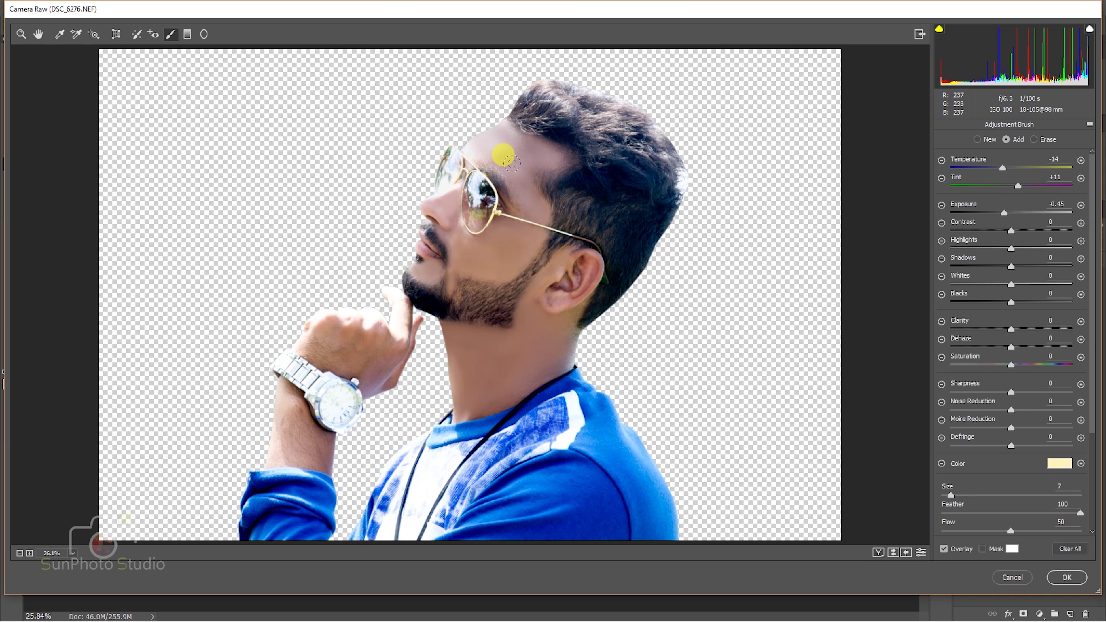
pyautogui.click(1069, 578)
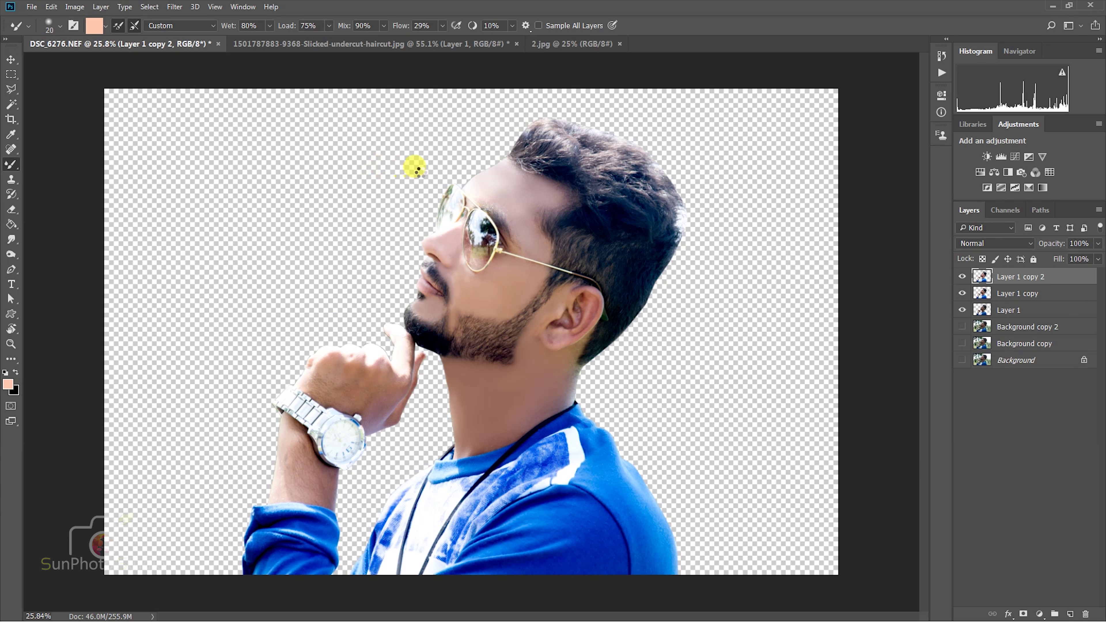
# Brush-brighten the face, cheek, neck and chin in Camera Raw at exposure +0.55, contrast +4
pyautogui.click(174, 6)
pyautogui.click(212, 73)
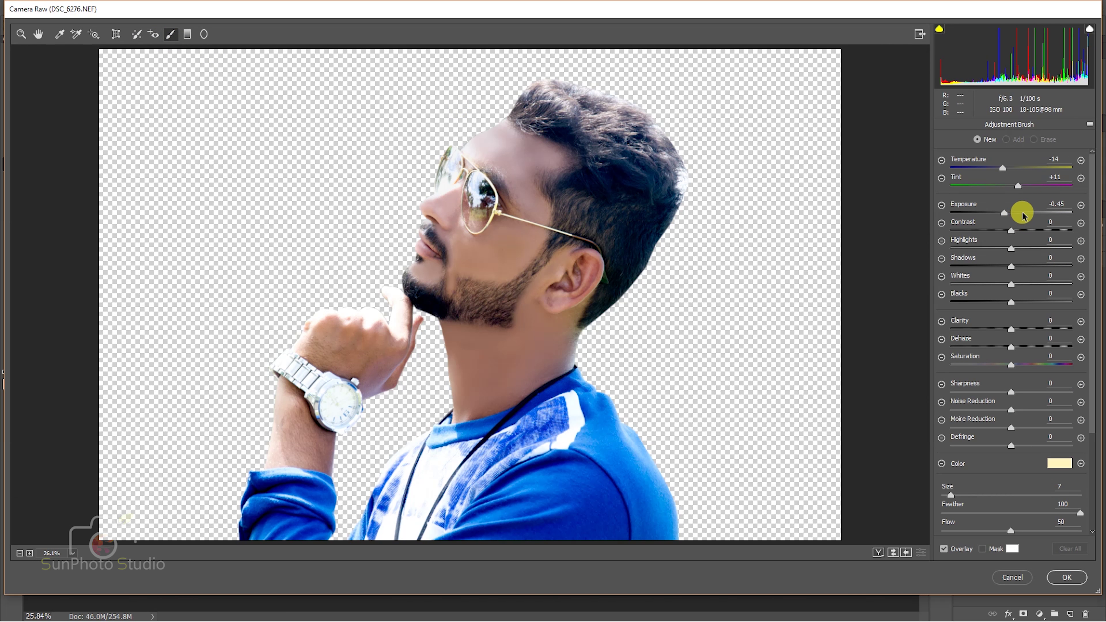
pyautogui.click(1021, 212)
pyautogui.moveTo(452, 155)
pyautogui.mouseDown()
pyautogui.moveTo(515, 264)
pyautogui.moveTo(368, 250)
pyautogui.mouseUp()
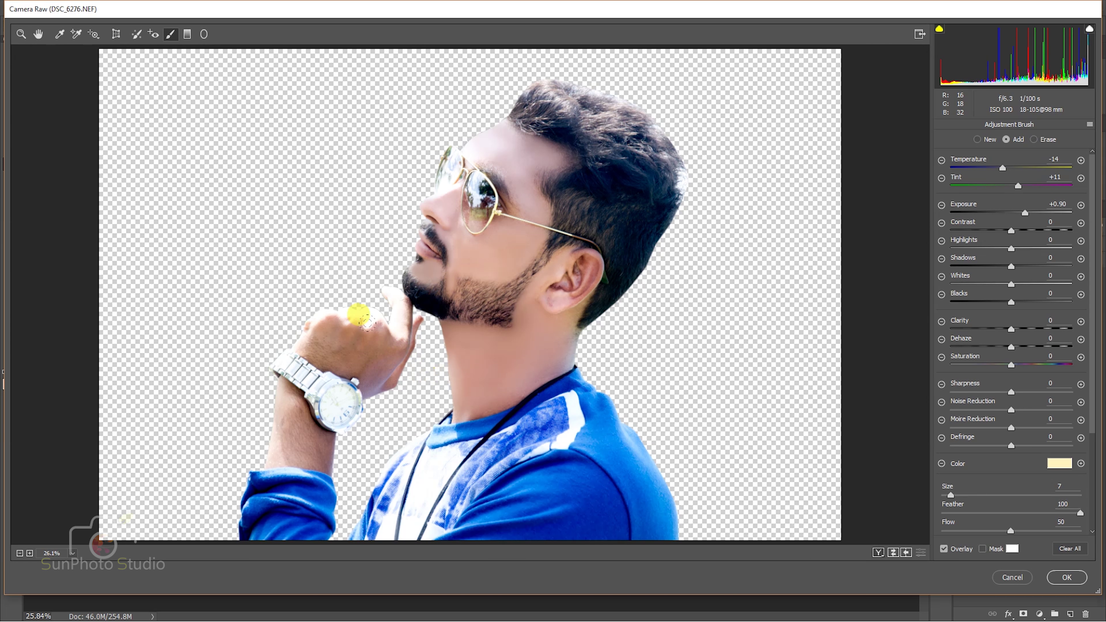
pyautogui.moveTo(514, 237); pyautogui.dragTo(402, 316)
pyautogui.click(1013, 230)
pyautogui.moveTo(1025, 213); pyautogui.dragTo(1018, 212)
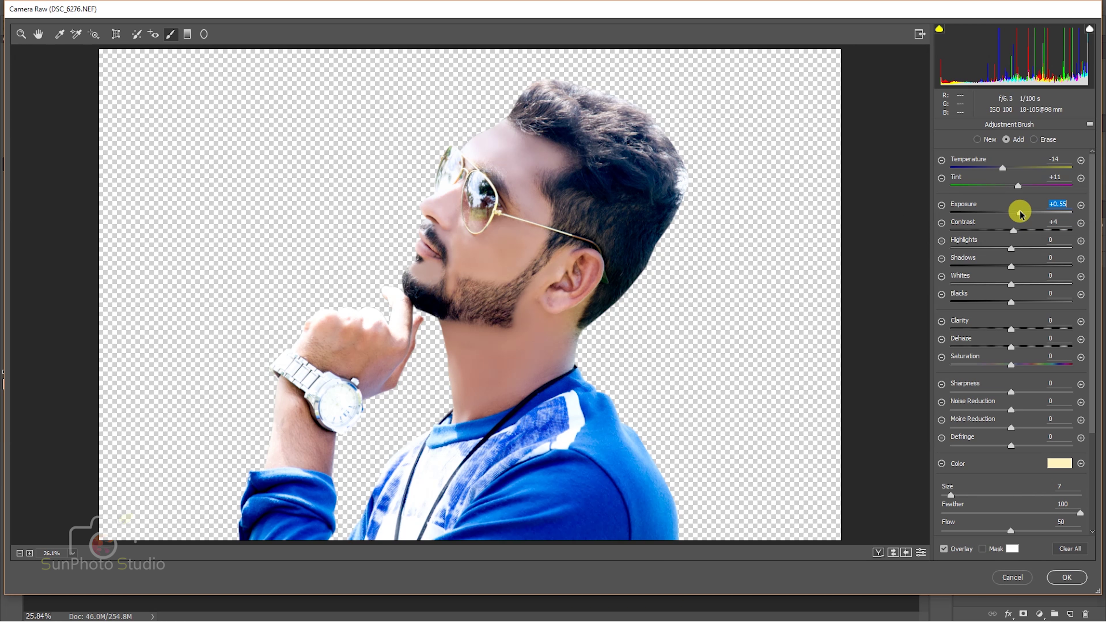
pyautogui.click(1055, 579)
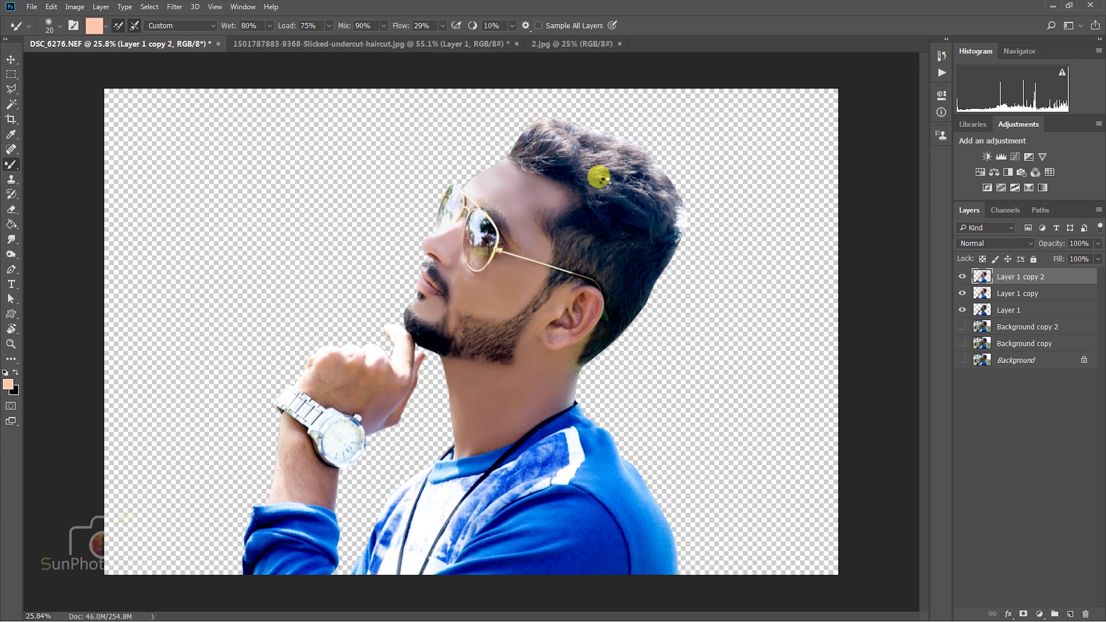
# Lasso a selection around the man's hair
pyautogui.scroll(3, 601, 177)
pyautogui.scroll(2, 601, 176)
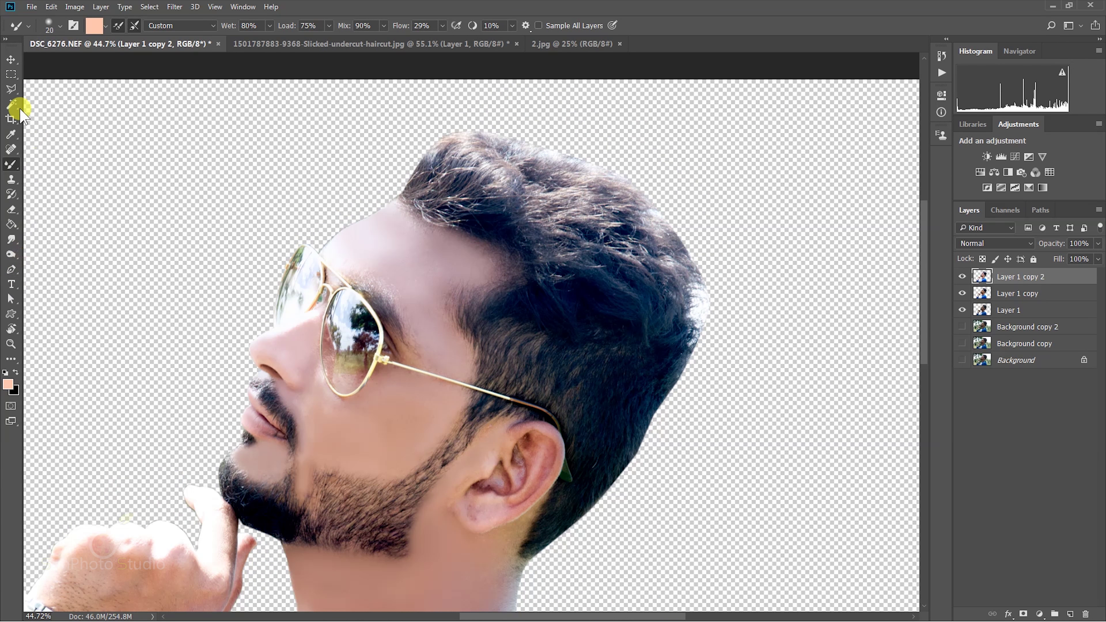
pyautogui.click(11, 89)
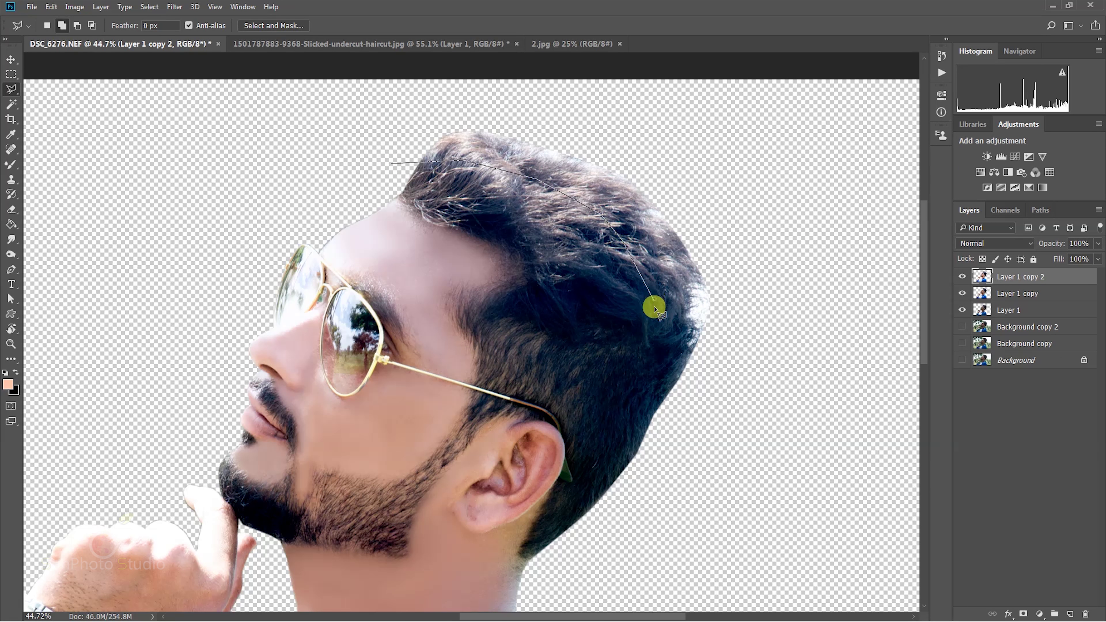
pyautogui.moveTo(524, 579); pyautogui.dragTo(394, 162)
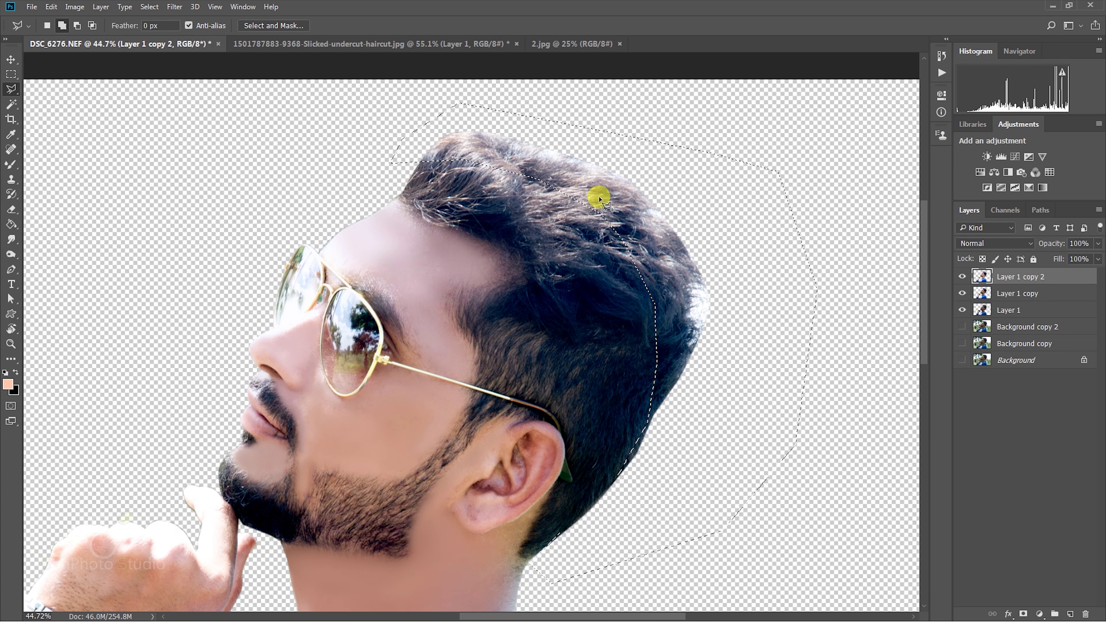
pyautogui.moveTo(962, 293); pyautogui.dragTo(963, 312)
# Deselect, bring the slicked haircut into the portrait and enlarge it to about 195%
pyautogui.rightClick(557, 163)
pyautogui.click(588, 168)
pyautogui.click(288, 43)
pyautogui.click(11, 60)
pyautogui.moveTo(462, 240); pyautogui.dragTo(564, 238)
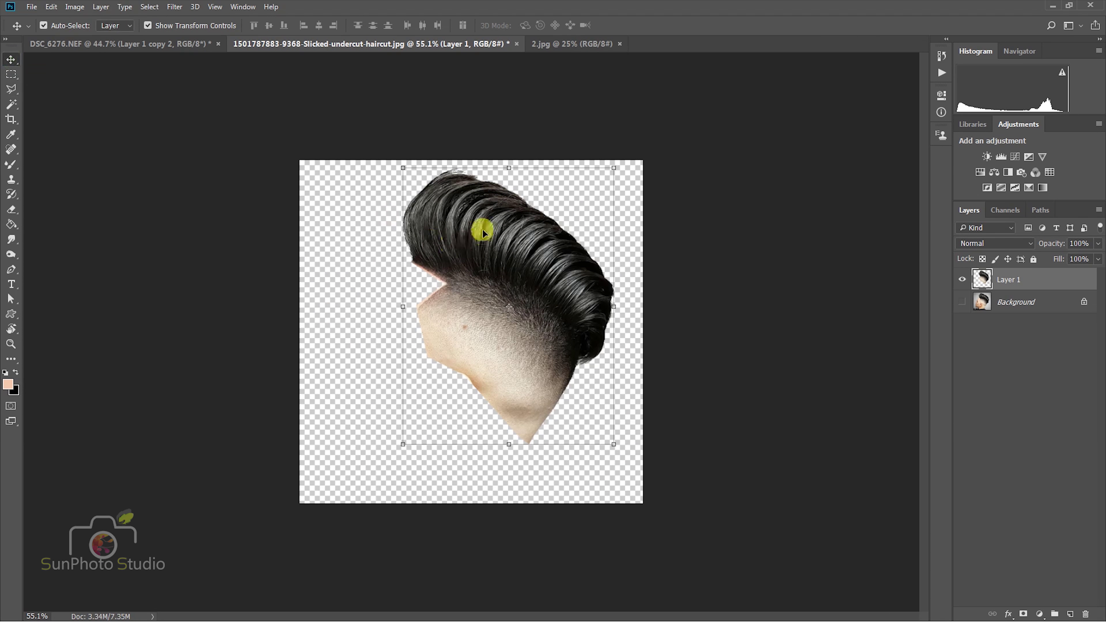
pyautogui.hotkey('ctrl', 't')
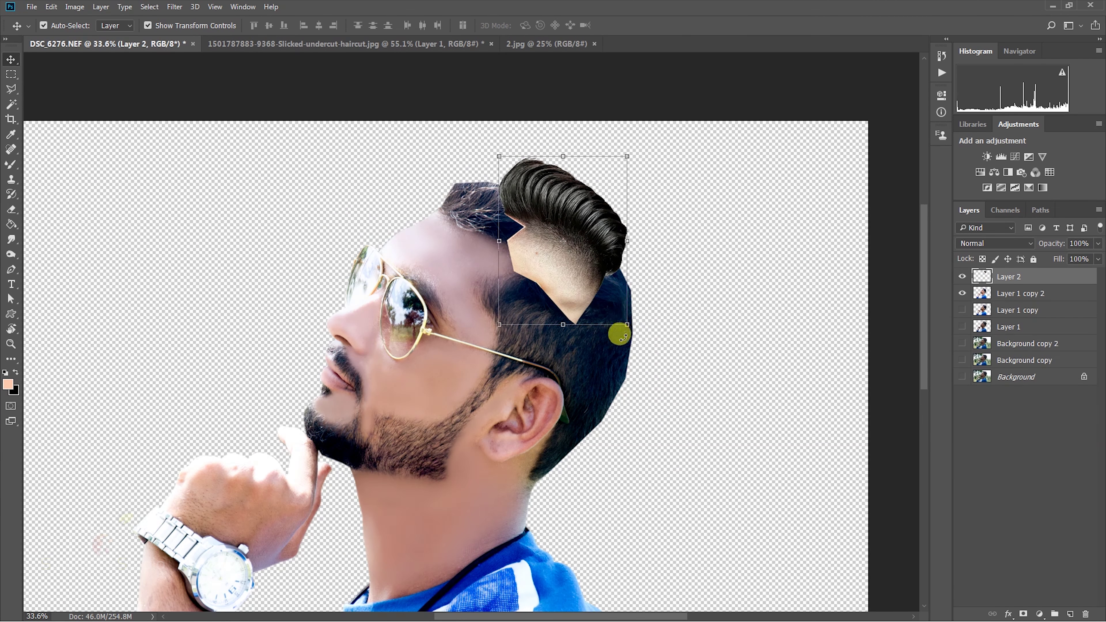
pyautogui.moveTo(630, 321); pyautogui.dragTo(716, 469)
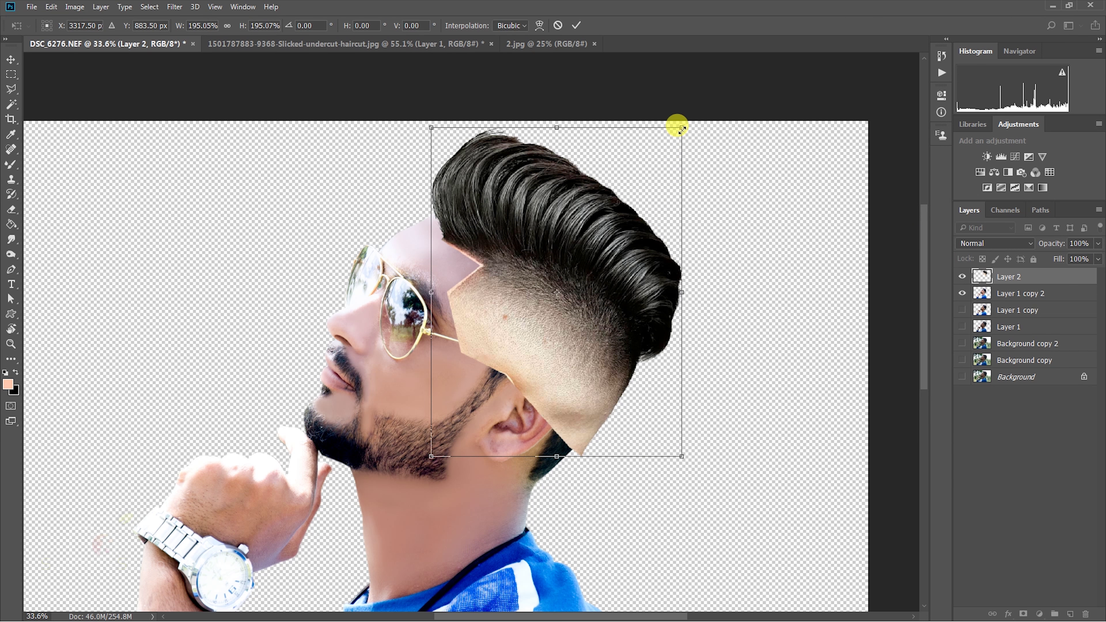
pyautogui.press('Return')
# Set the hair layer to 70% opacity and move and rotate it over the head
pyautogui.moveTo(1054, 243); pyautogui.dragTo(1037, 244)
pyautogui.scroll(2, 540, 253)
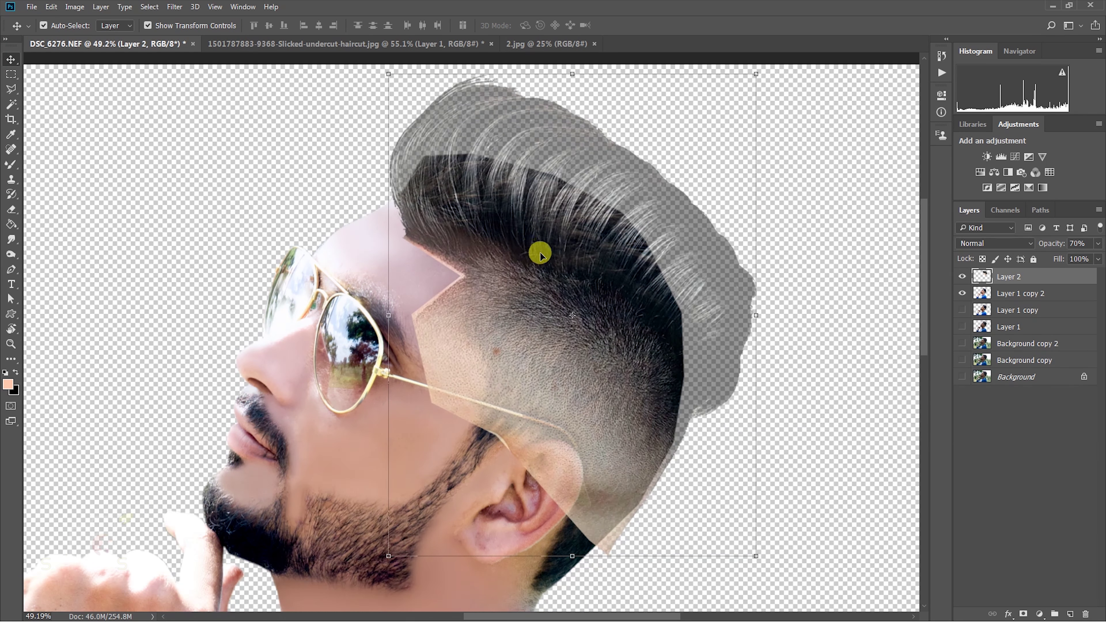
pyautogui.moveTo(540, 253); pyautogui.dragTo(728, 282)
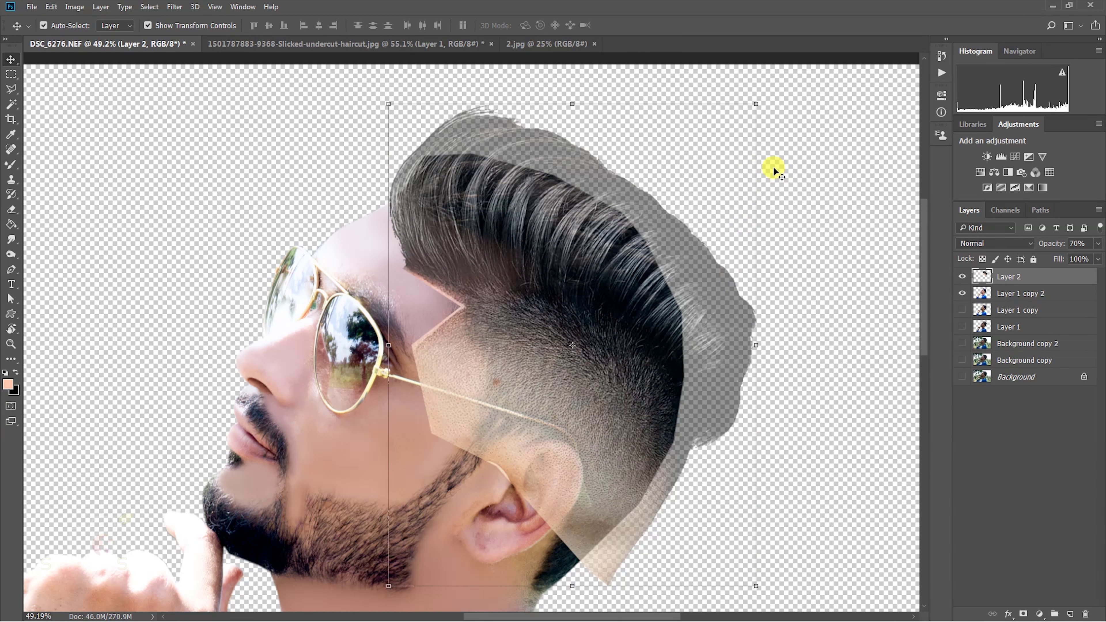
pyautogui.moveTo(773, 170); pyautogui.dragTo(783, 186)
pyautogui.moveTo(595, 358); pyautogui.dragTo(530, 264)
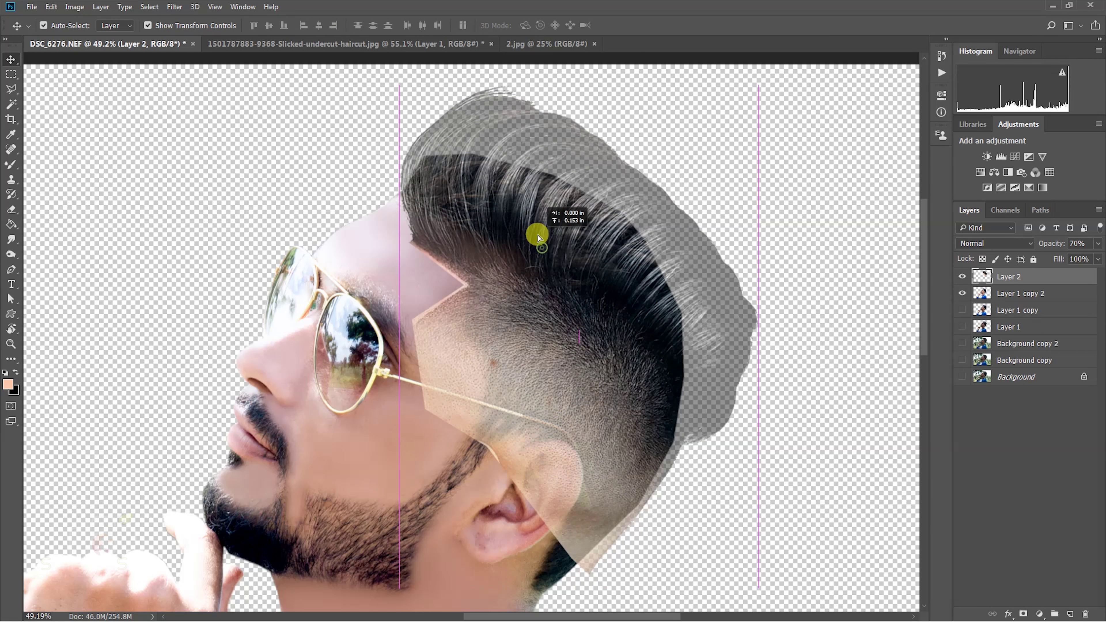
pyautogui.press('Return')
# Nudge the hair up about 100 px and warp it to fit the head
pyautogui.click(44, 26)
pyautogui.moveTo(533, 248); pyautogui.dragTo(528, 204)
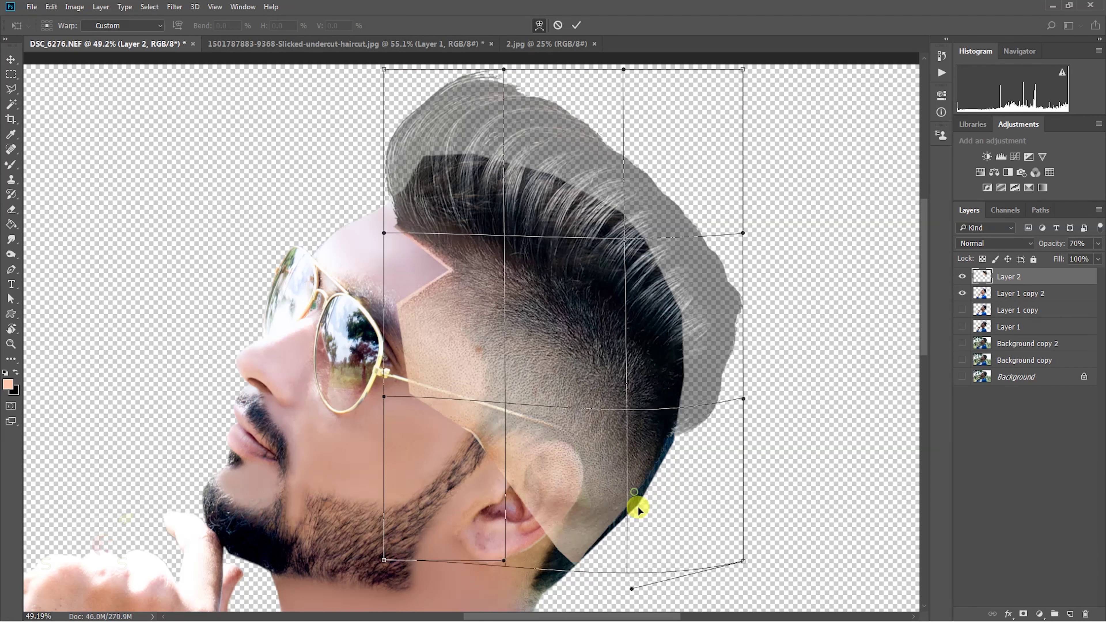
pyautogui.moveTo(637, 507); pyautogui.dragTo(713, 329)
pyautogui.press('Return')
# Erase the pink patch near the temple, hide the hair layer and duplicate the face layer
pyautogui.press('e')
pyautogui.scroll(2, 389, 246)
pyautogui.moveTo(389, 247)
pyautogui.mouseDown()
pyautogui.moveTo(474, 274)
pyautogui.moveTo(424, 296)
pyautogui.moveTo(476, 316)
pyautogui.mouseUp()
pyautogui.press('[')
pyautogui.press('[')
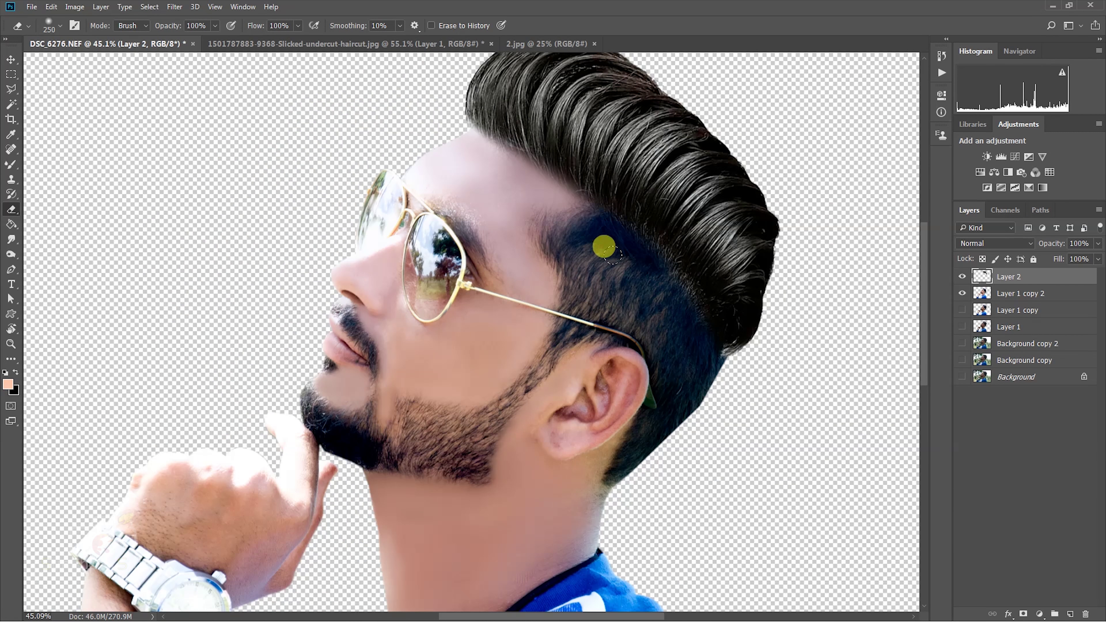
pyautogui.click(1000, 291)
pyautogui.hotkey('ctrl', 'j')
# In Camera Raw, set Blues saturation -100, Blacks -59 and Clarity +56
pyautogui.click(174, 6)
pyautogui.click(223, 89)
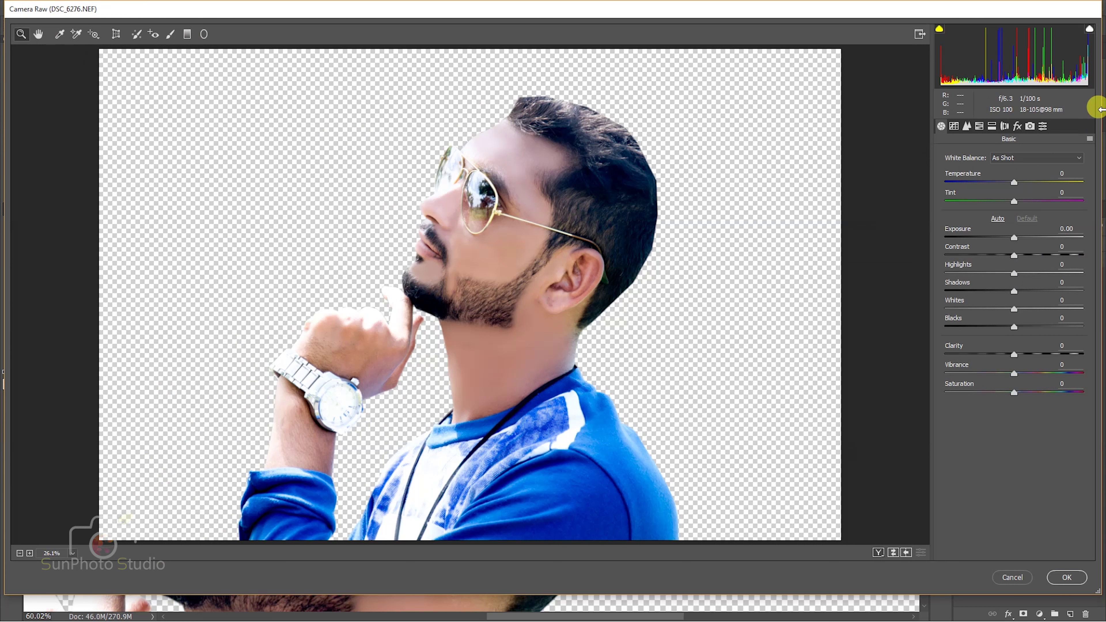
pyautogui.click(979, 126)
pyautogui.click(982, 175)
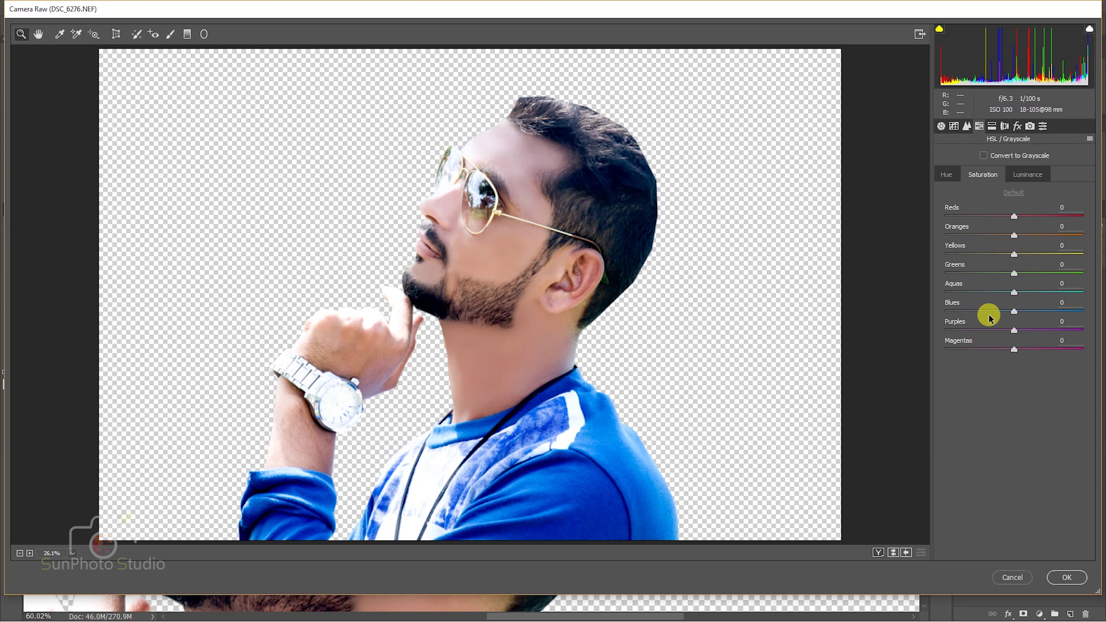
pyautogui.moveTo(990, 311); pyautogui.dragTo(926, 314)
pyautogui.click(942, 128)
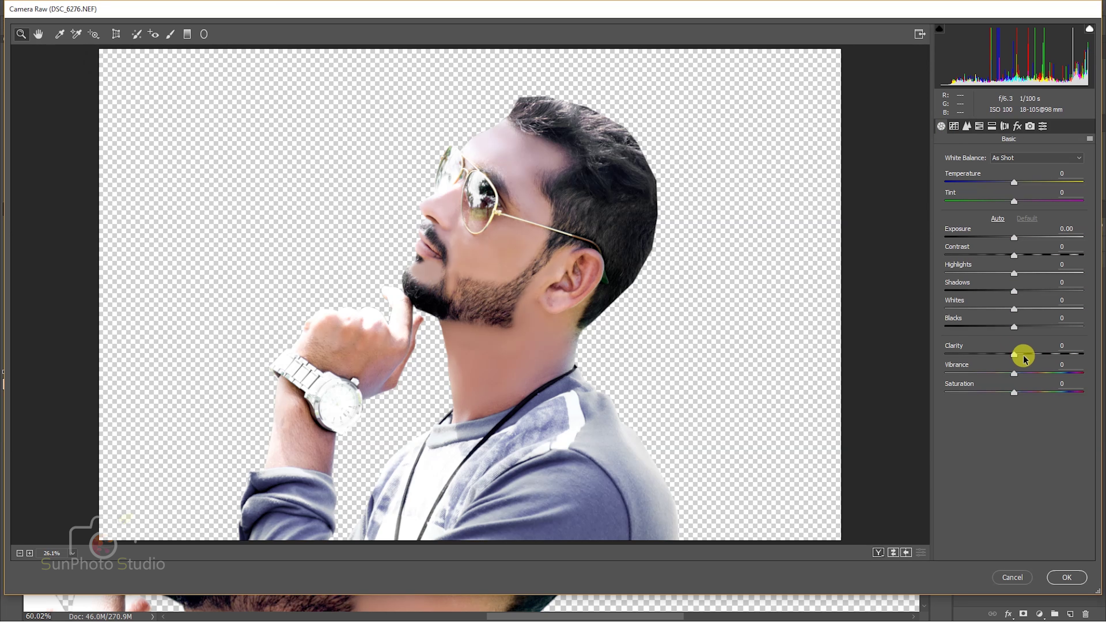
pyautogui.moveTo(1014, 326); pyautogui.dragTo(973, 326)
pyautogui.moveTo(1026, 360); pyautogui.dragTo(1053, 355)
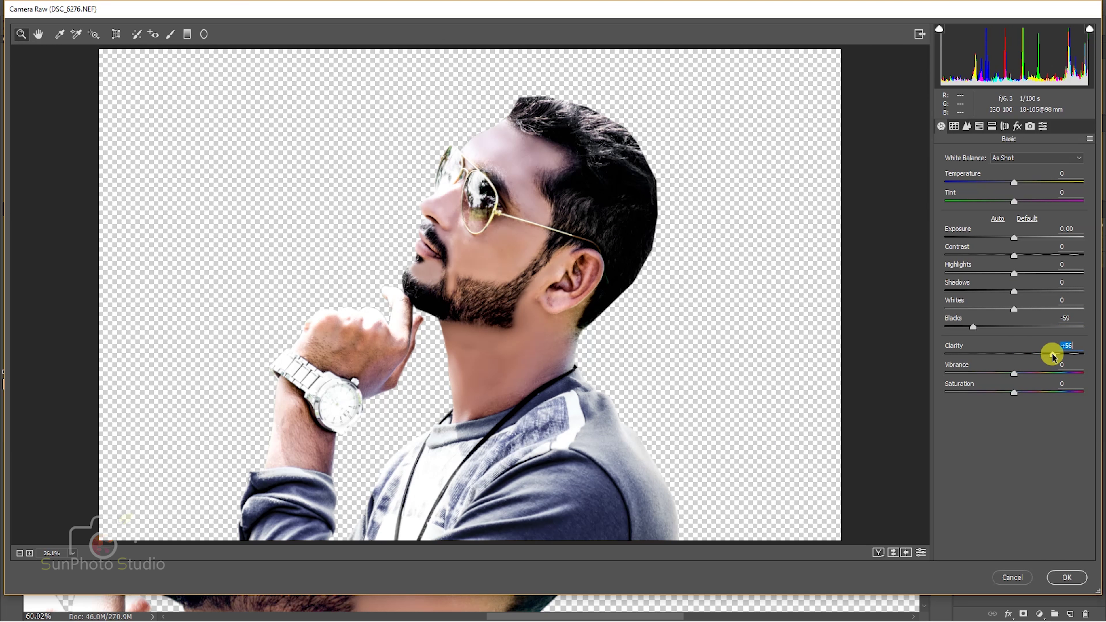
pyautogui.click(1061, 580)
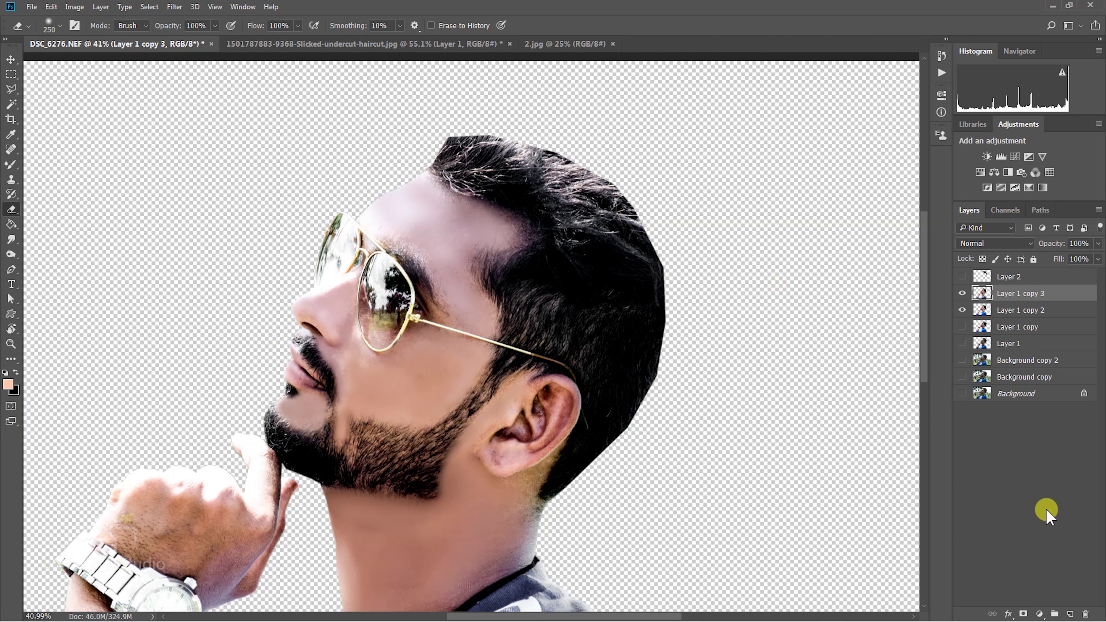
# Add an inverted mask to Layer 1 copy 3 and brush darker hair back from crown to ear
pyautogui.click(1021, 612)
pyautogui.hotkey('ctrl', 'i')
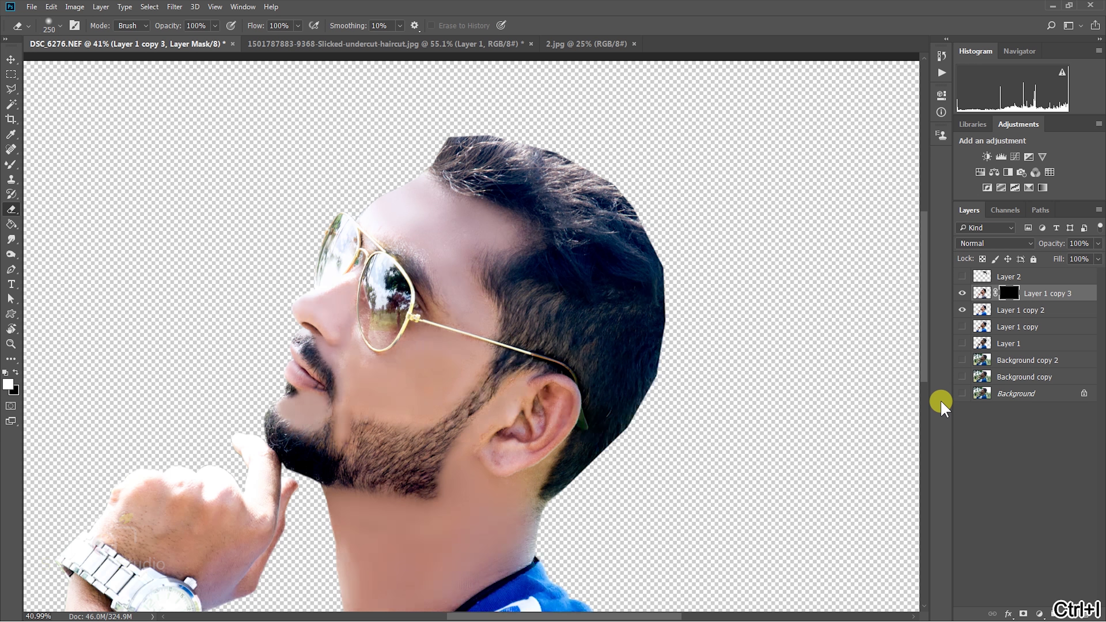
pyautogui.rightClick(11, 164)
pyautogui.click(48, 162)
pyautogui.scroll(2, 457, 166)
pyautogui.moveTo(480, 98)
pyautogui.mouseDown()
pyautogui.moveTo(620, 466)
pyautogui.moveTo(558, 533)
pyautogui.mouseUp()
# Delete Layer 1 copy 3 and make the pompadour hair Layer 2 visible and active
pyautogui.rightClick(1037, 292)
pyautogui.click(963, 439)
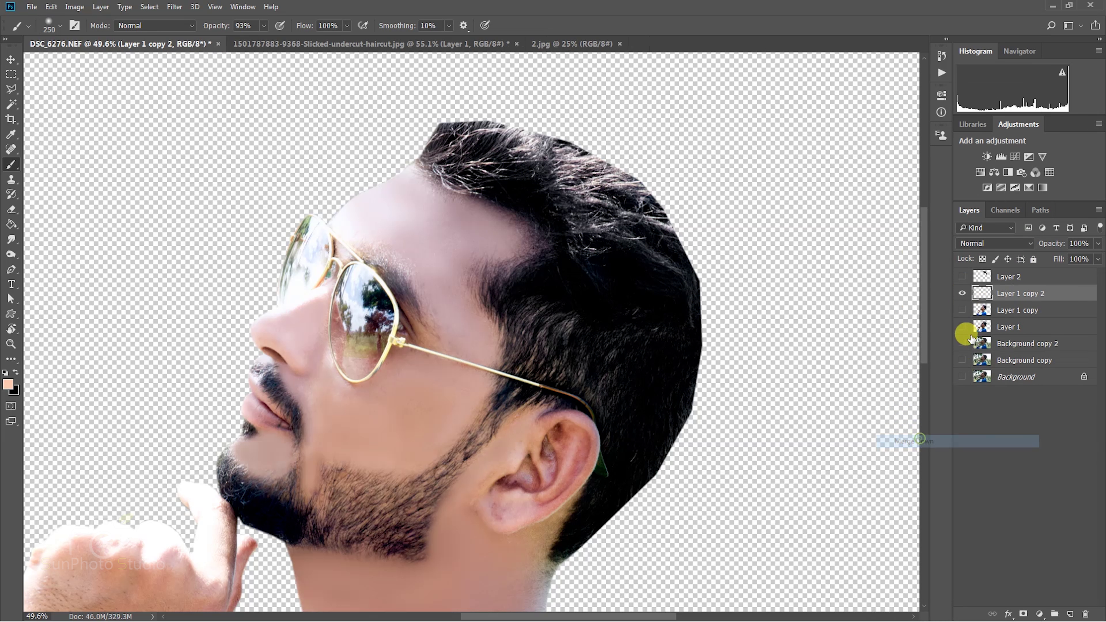
pyautogui.click(962, 276)
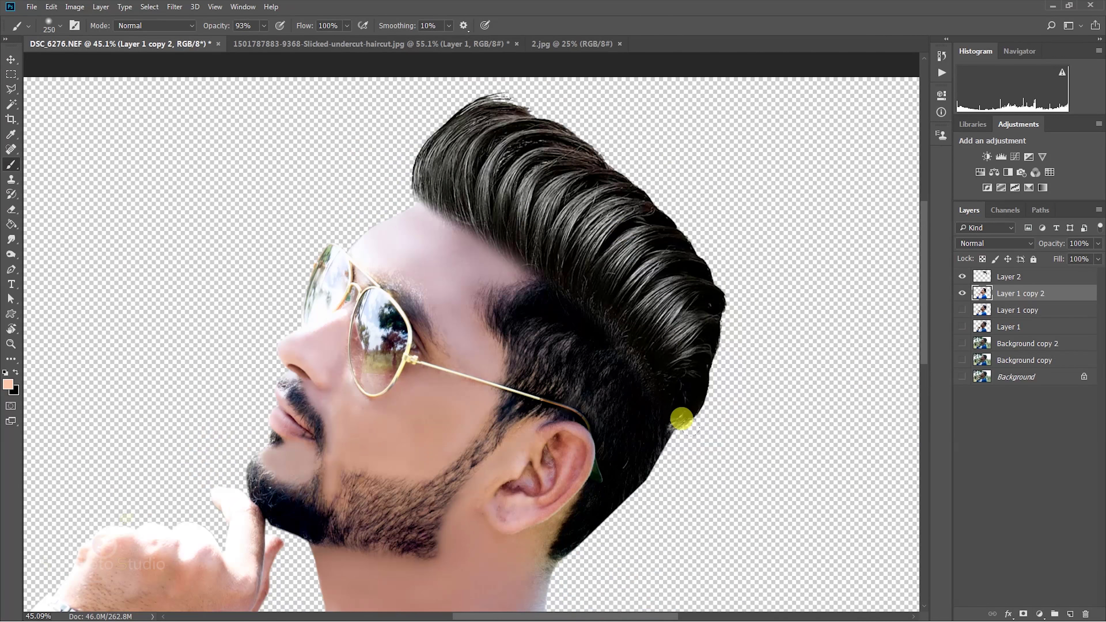
pyautogui.click(1007, 278)
# Try erasing part of the hair layer, then undo the erase stroke
pyautogui.press('i')
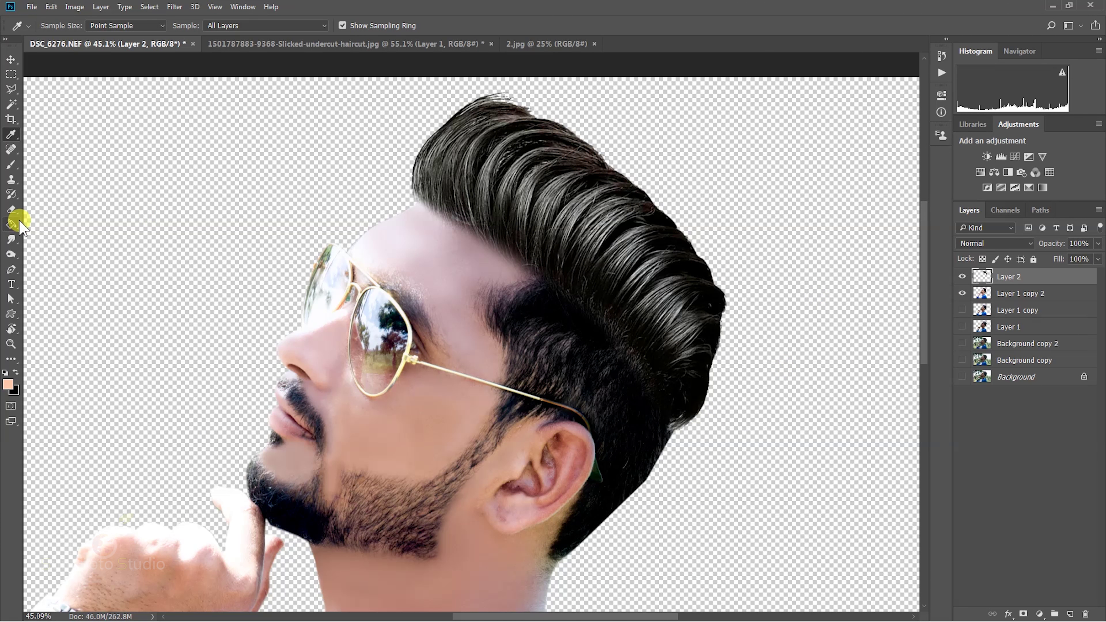
pyautogui.click(11, 210)
pyautogui.scroll(2, 679, 418)
pyautogui.hotkey('ctrl', 'z')
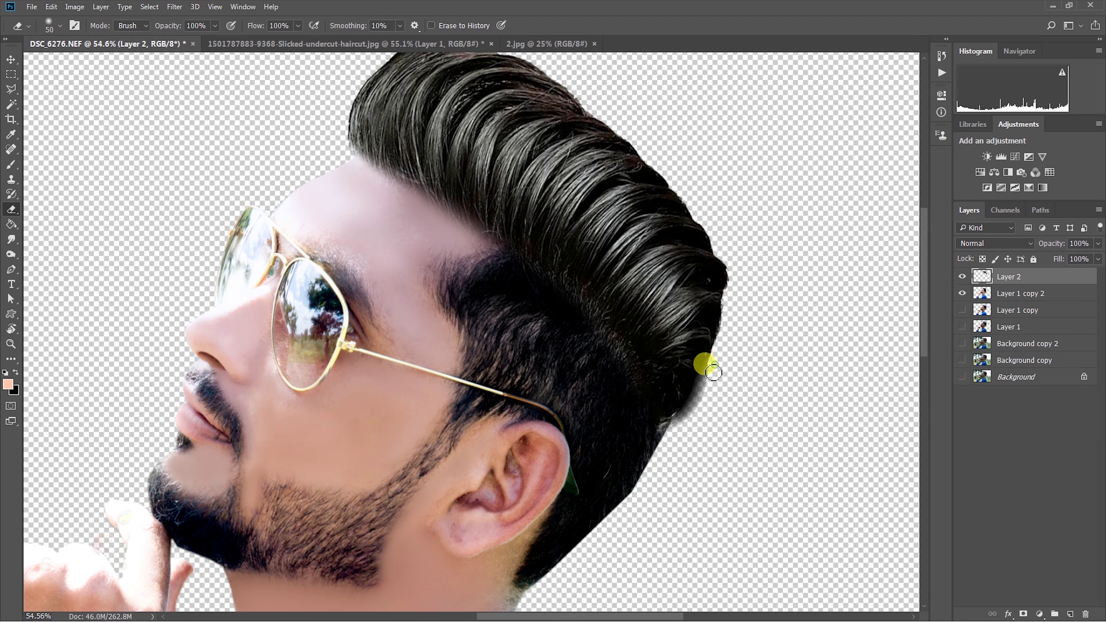
pyautogui.scroll(-3, 697, 366)
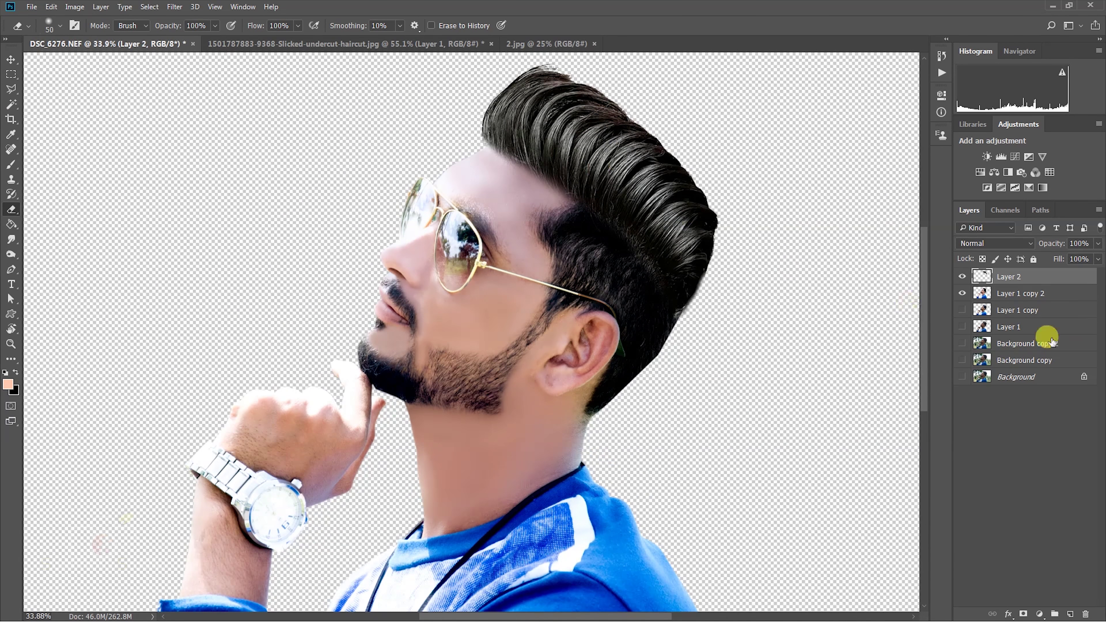
# On Layer 1 copy 2, lasso the area behind the head and feather the selection
pyautogui.click(1003, 293)
pyautogui.click(11, 90)
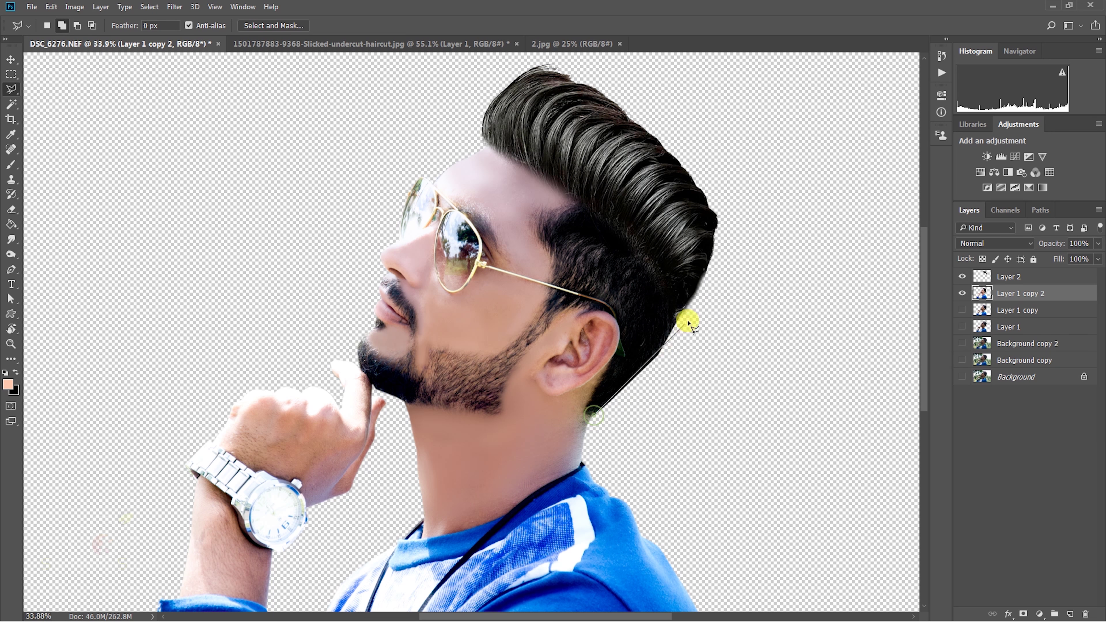
pyautogui.rightClick(659, 358)
pyautogui.click(681, 388)
pyautogui.click(612, 212)
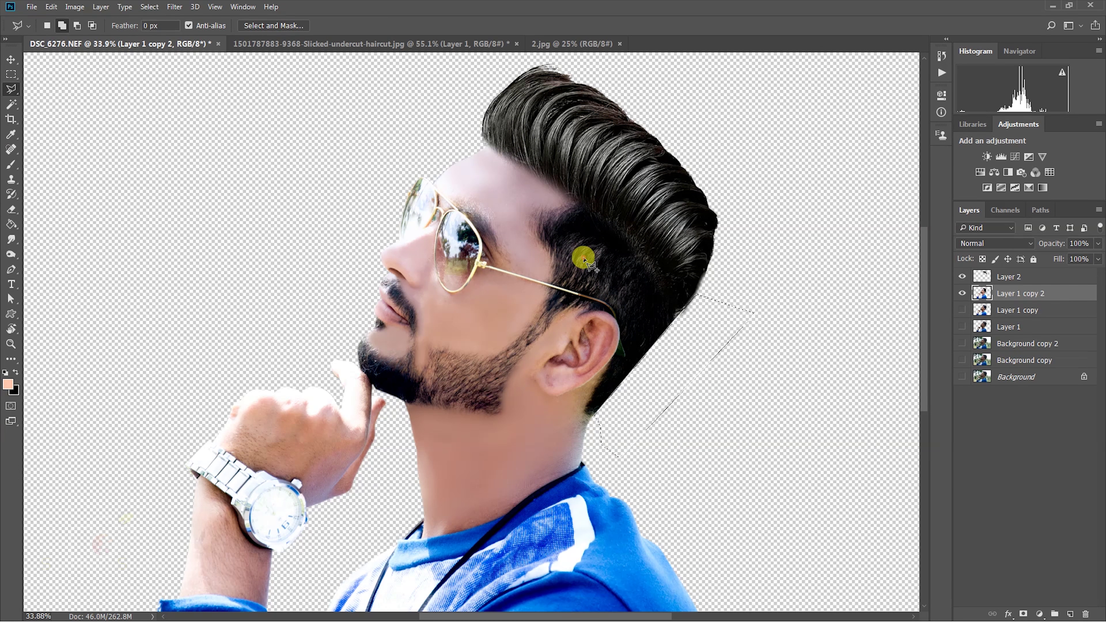
# Merge hair Layer 2 down into Layer 1 copy 2 and duplicate it as Layer 1 copy 3
pyautogui.scroll(2, 618, 314)
pyautogui.click(1010, 276)
pyautogui.rightClick(1014, 277)
pyautogui.click(888, 443)
pyautogui.moveTo(1056, 589); pyautogui.dragTo(1070, 614)
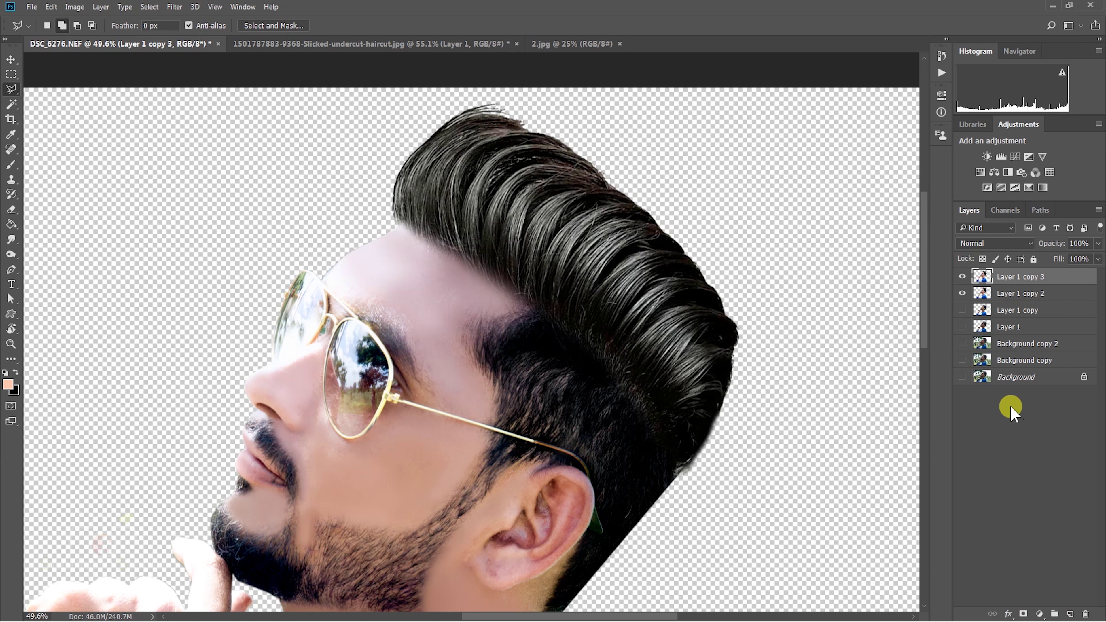
# Reload the saved subject selection and sample the hair's grey #666664 as foreground colour
pyautogui.click(150, 6)
pyautogui.click(198, 227)
pyautogui.press('Return')
pyautogui.click(11, 165)
pyautogui.click(9, 382)
pyautogui.click(595, 237)
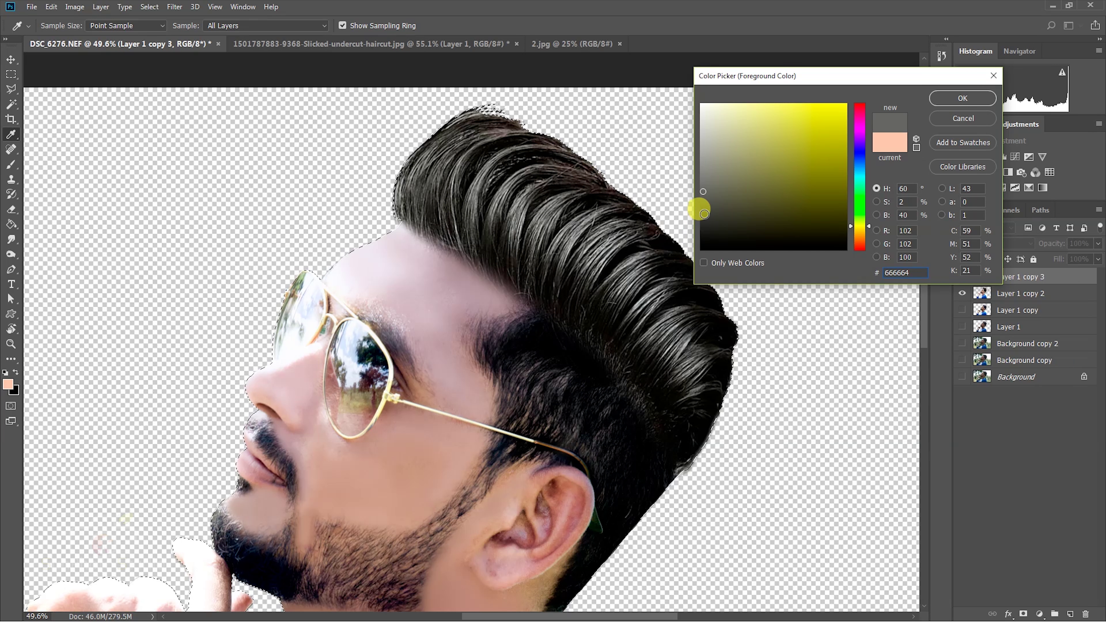
pyautogui.click(962, 98)
# Paint faint strokes over the hair with a size-300 brush at about 6% opacity
pyautogui.click(263, 25)
pyautogui.click(214, 40)
pyautogui.moveTo(218, 41); pyautogui.dragTo(216, 41)
pyautogui.press(']')
pyautogui.press(']')
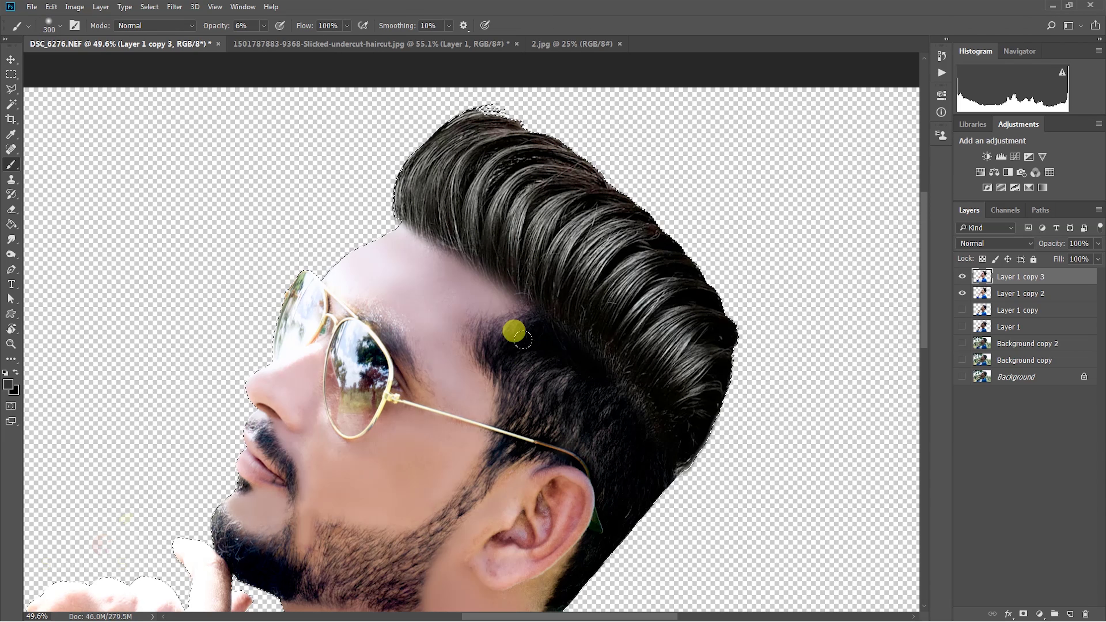
pyautogui.moveTo(608, 300)
pyautogui.mouseDown()
pyautogui.moveTo(540, 263)
pyautogui.moveTo(657, 288)
pyautogui.mouseUp()
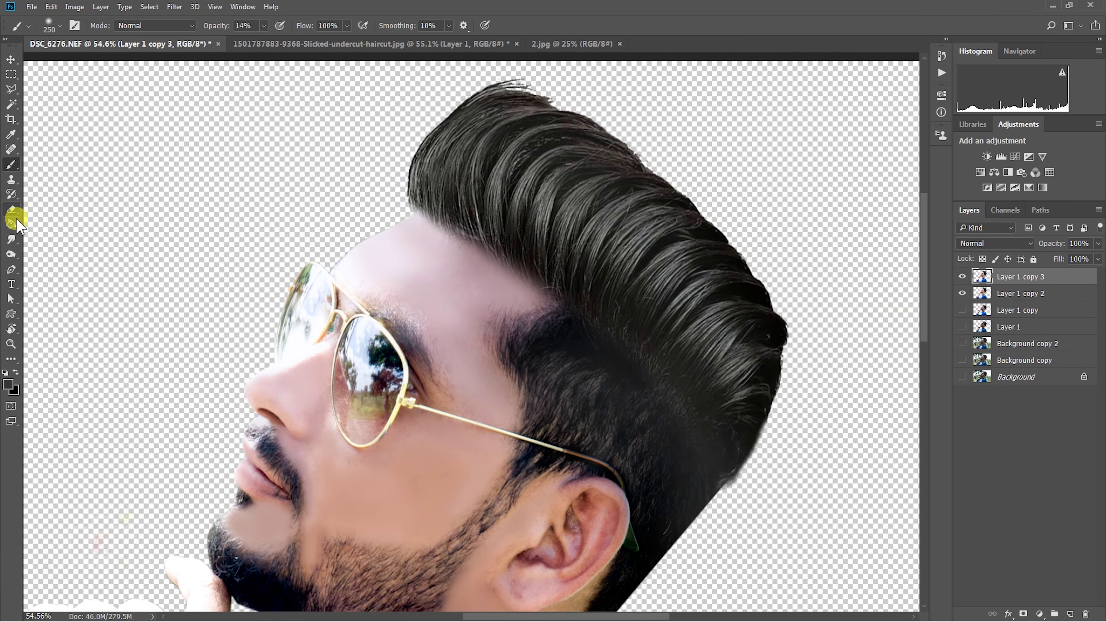
pyautogui.click(11, 239)
# Smudge forehead skin down over the old temple hair with the Smudge tool at 72% strength
pyautogui.click(59, 26)
pyautogui.doubleClick(20, 113)
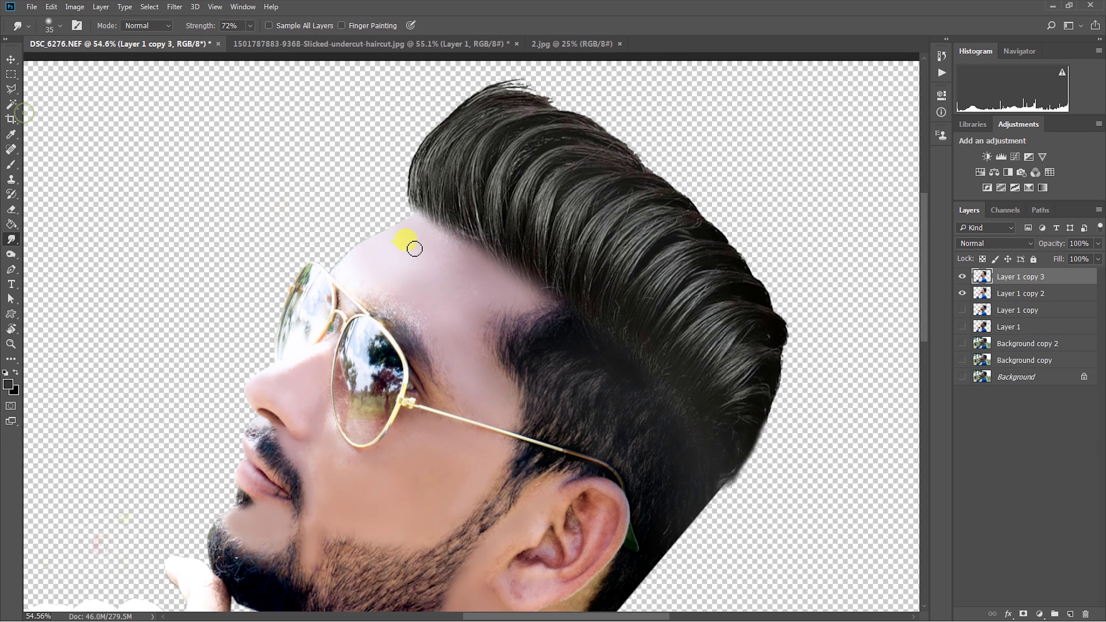
pyautogui.scroll(2, 405, 240)
pyautogui.scroll(1, 405, 240)
pyautogui.press(']')
pyautogui.press(']')
pyautogui.press(']')
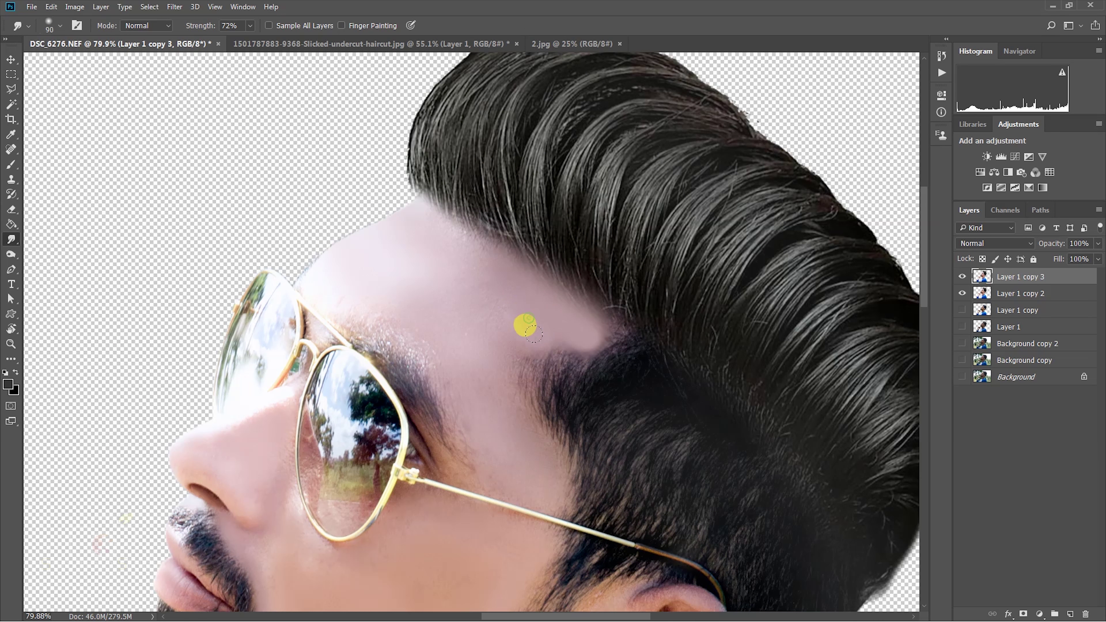
pyautogui.press(']')
pyautogui.moveTo(524, 323)
pyautogui.mouseDown()
pyautogui.moveTo(494, 368)
pyautogui.moveTo(530, 422)
pyautogui.moveTo(568, 328)
pyautogui.moveTo(518, 361)
pyautogui.mouseUp()
pyautogui.press(']')
pyautogui.press('[')
pyautogui.press('[')
pyautogui.press(']')
pyautogui.press(']')
pyautogui.press(']')
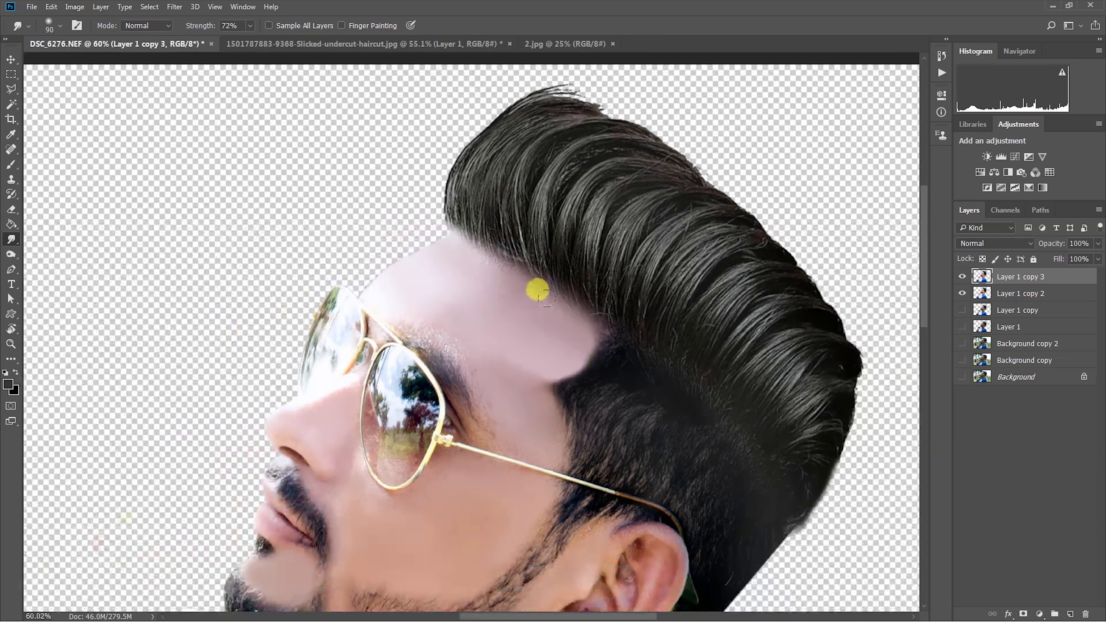
pyautogui.scroll(-3, 536, 301)
pyautogui.scroll(3, 560, 167)
pyautogui.scroll(3, 568, 148)
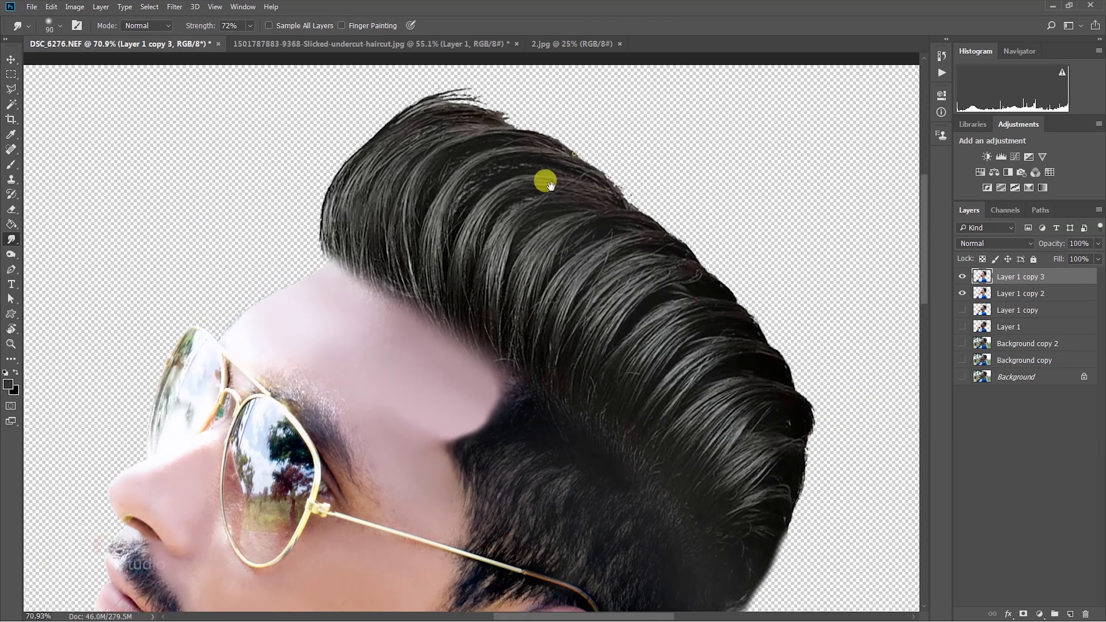
# Choose a Chalk brush from the Untitled Brushes group for the Smudge tool
pyautogui.click(59, 26)
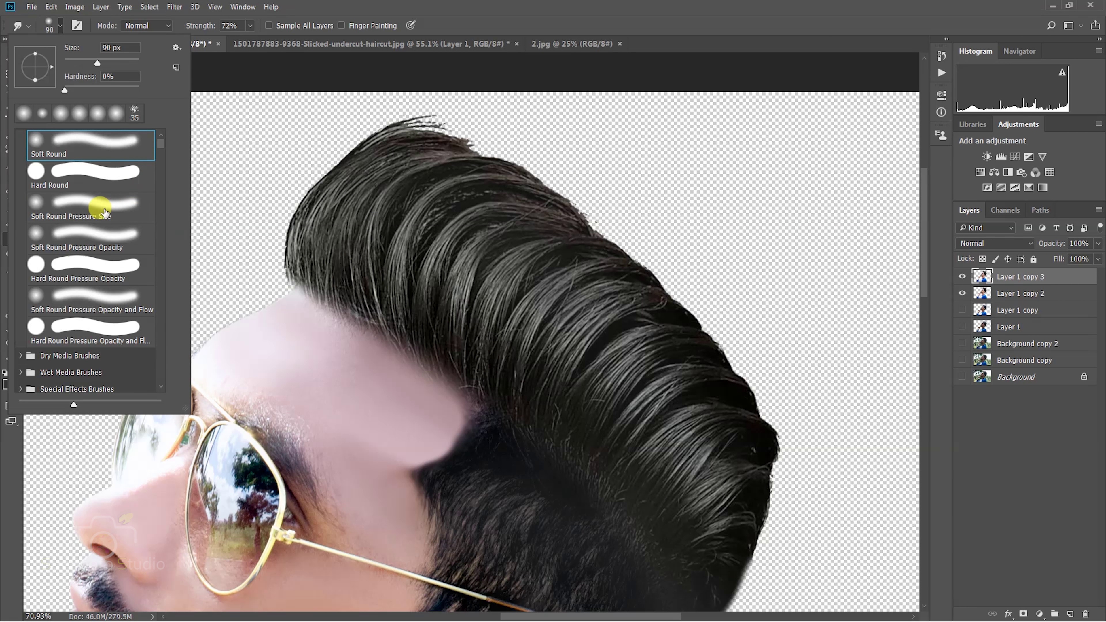
pyautogui.scroll(-5, 87, 227)
pyautogui.click(69, 384)
pyautogui.scroll(-5, 131, 218)
pyautogui.scroll(-5, 149, 175)
pyautogui.scroll(-5, 153, 178)
pyautogui.scroll(-5, 157, 181)
pyautogui.scroll(-3, 161, 185)
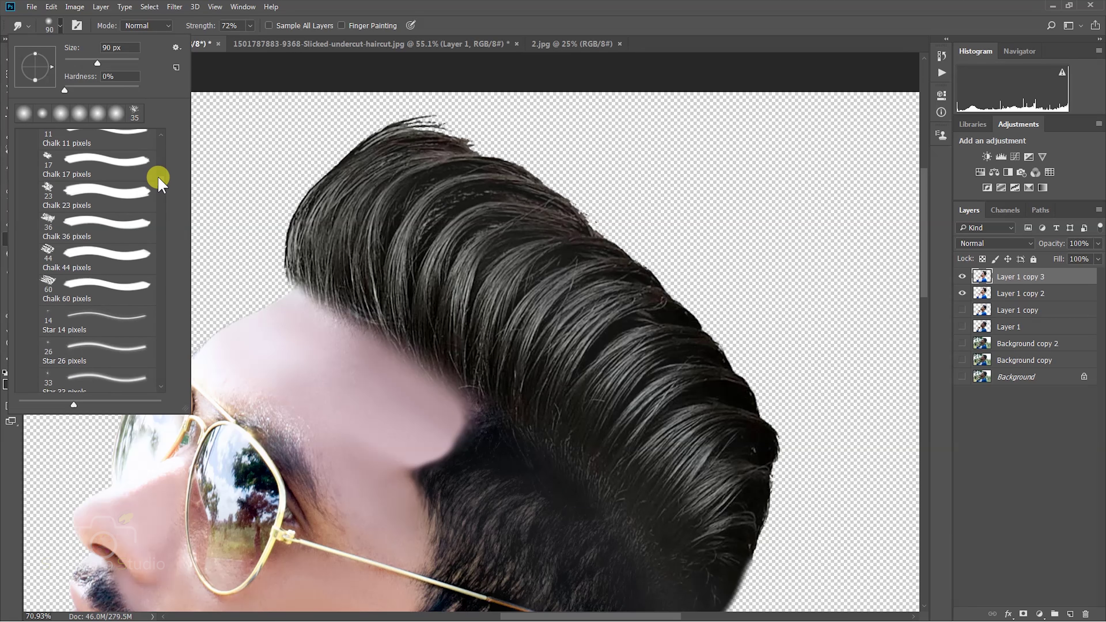
pyautogui.doubleClick(83, 194)
# Smudge the pompadour's crown and back edges outward into wispy hair strands
pyautogui.moveTo(395, 135)
pyautogui.mouseDown()
pyautogui.moveTo(516, 128)
pyautogui.moveTo(568, 167)
pyautogui.moveTo(525, 183)
pyautogui.moveTo(666, 228)
pyautogui.moveTo(697, 261)
pyautogui.moveTo(699, 287)
pyautogui.moveTo(670, 344)
pyautogui.mouseUp()
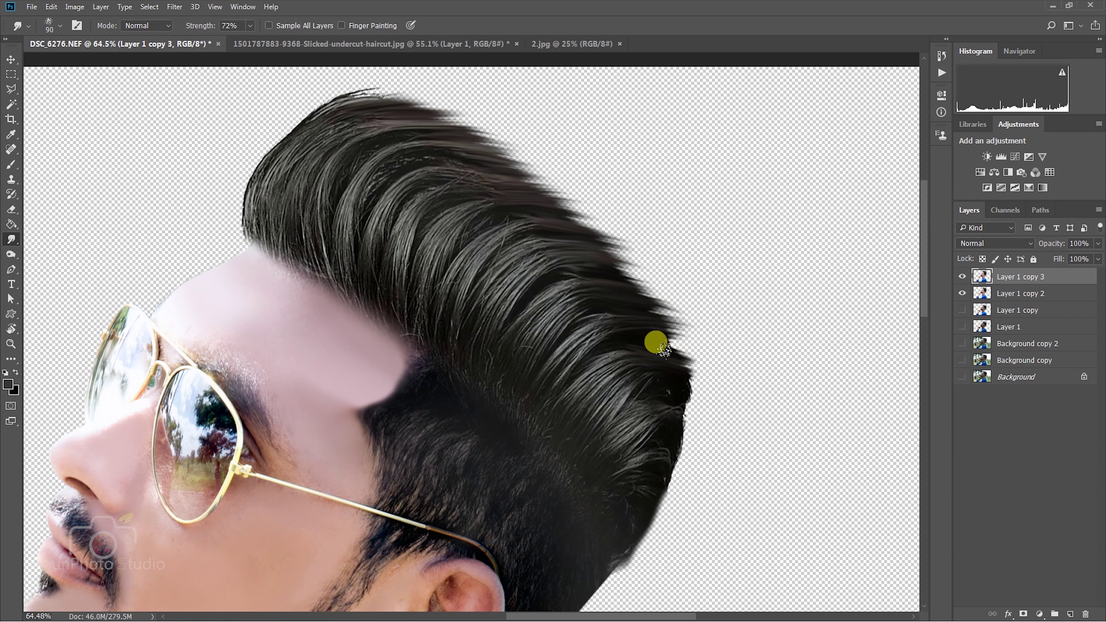
pyautogui.scroll(2, 657, 341)
pyautogui.scroll(2, 615, 314)
pyautogui.scroll(-2, 649, 235)
pyautogui.scroll(-3, 604, 250)
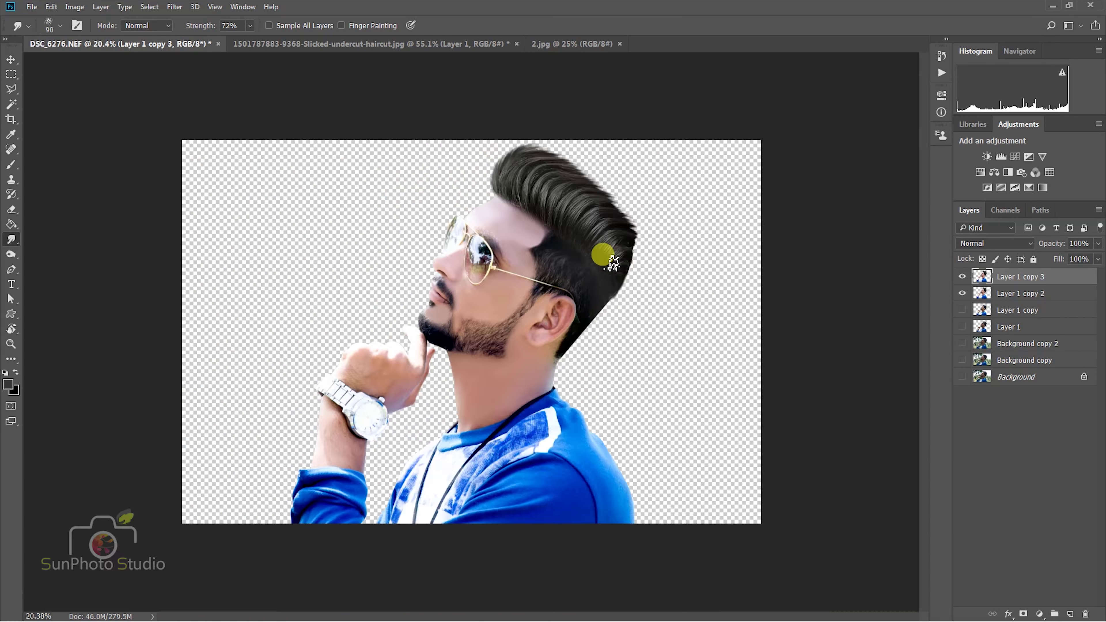
pyautogui.scroll(4, 609, 264)
pyautogui.moveTo(505, 214); pyautogui.dragTo(671, 331)
pyautogui.scroll(-5, 671, 332)
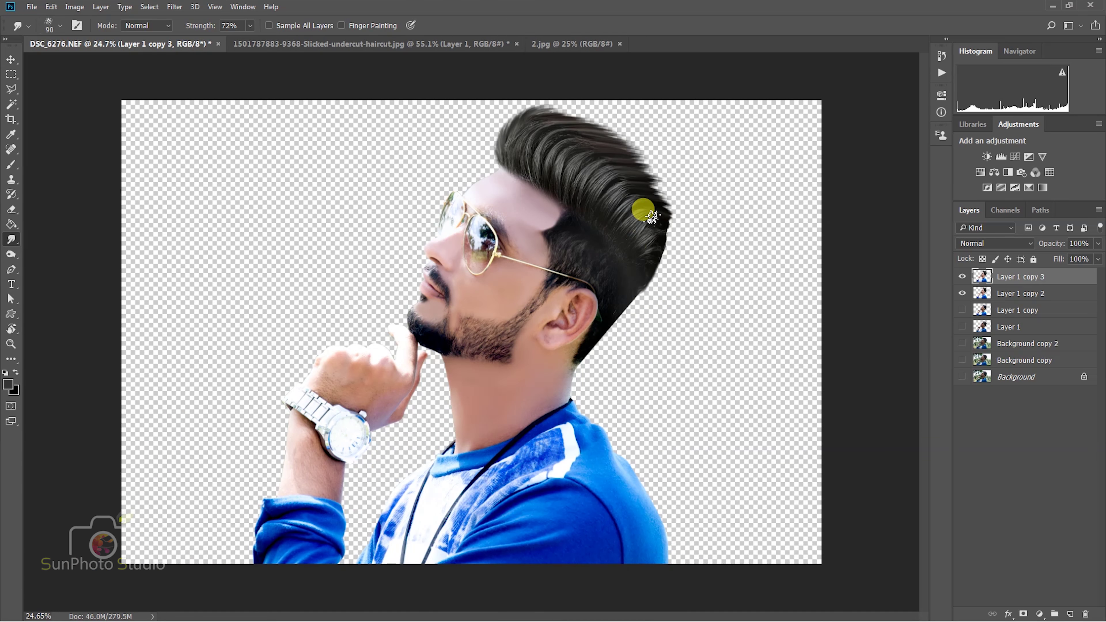
pyautogui.scroll(-1, 637, 234)
pyautogui.click(148, 7)
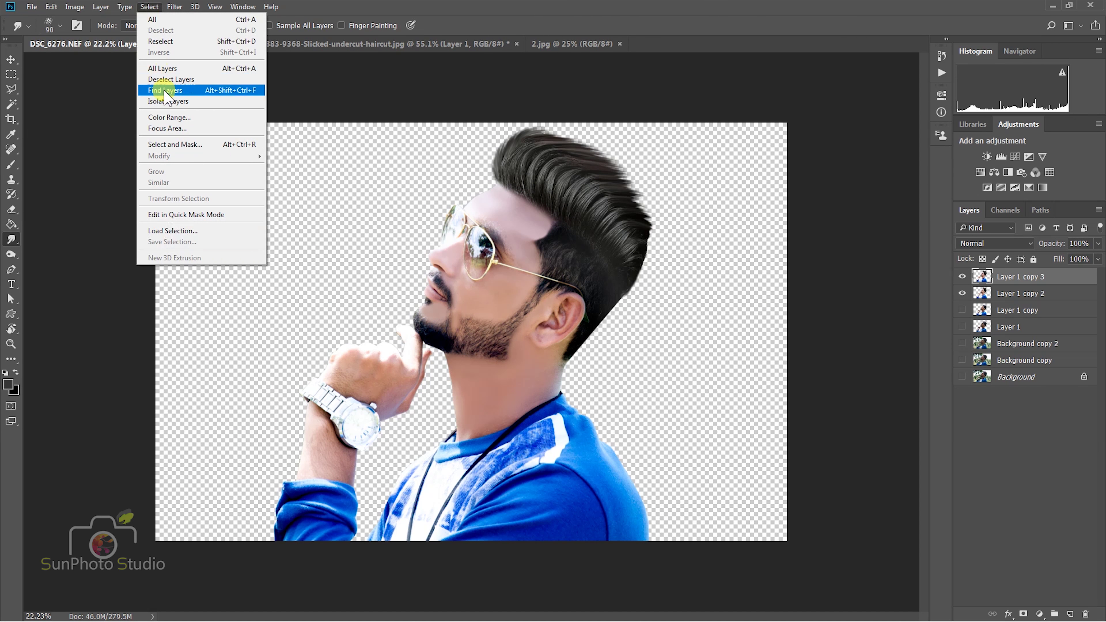
# Reload the man's outline as a selection, switch to the Dodge tool, and fit the image on screen
pyautogui.click(174, 238)
pyautogui.click(627, 173)
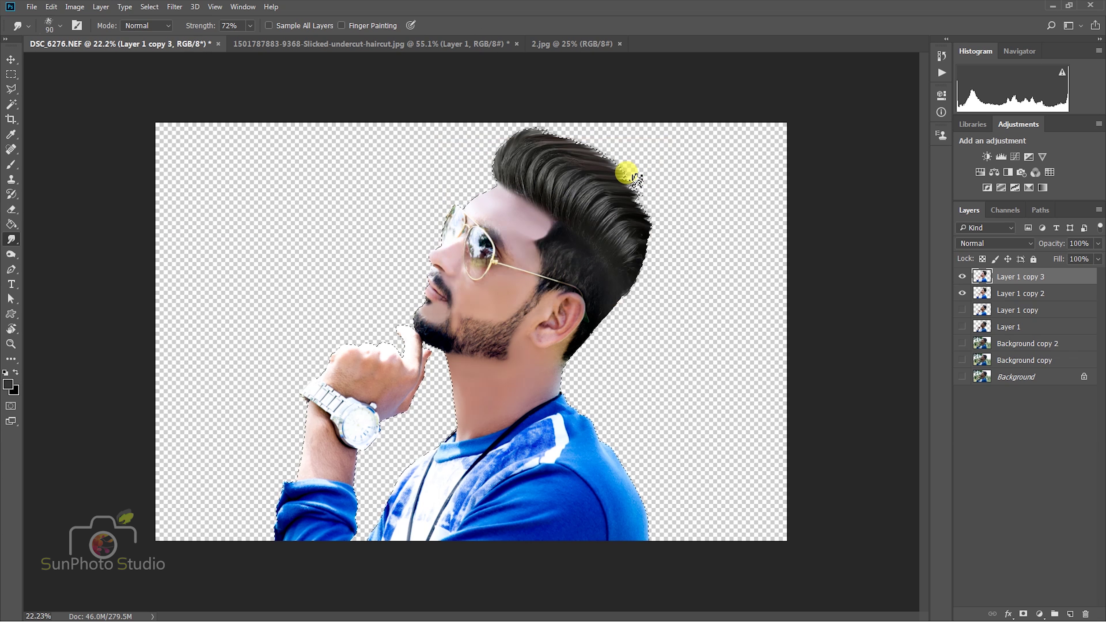
pyautogui.click(11, 165)
pyautogui.press('o')
pyautogui.hotkey('ctrl', '0')
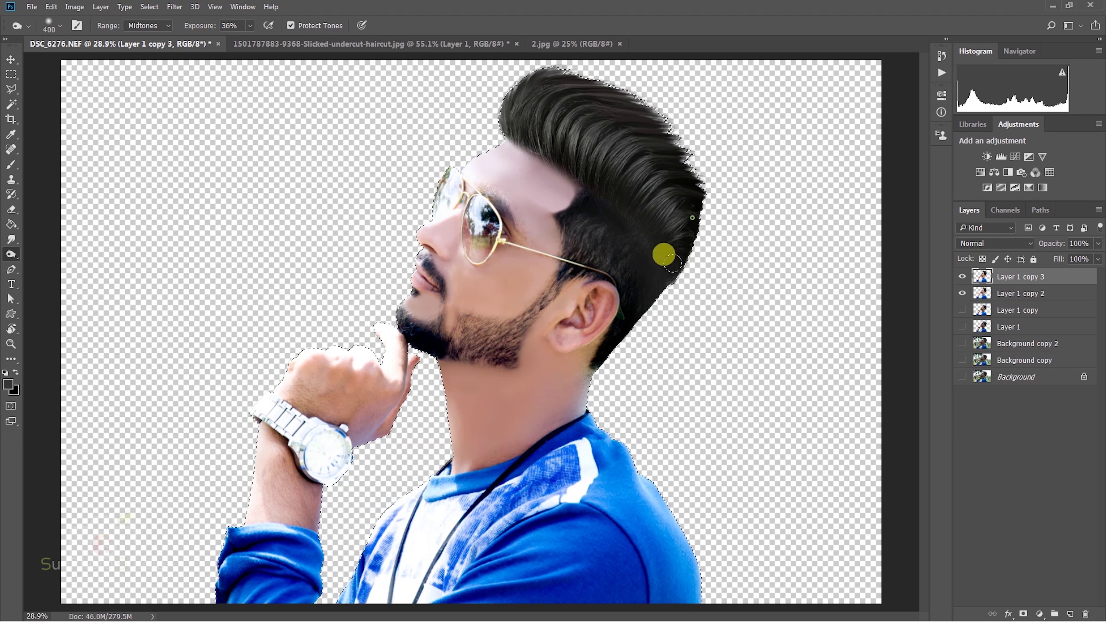
pyautogui.rightClick(1062, 279)
pyautogui.click(72, 106)
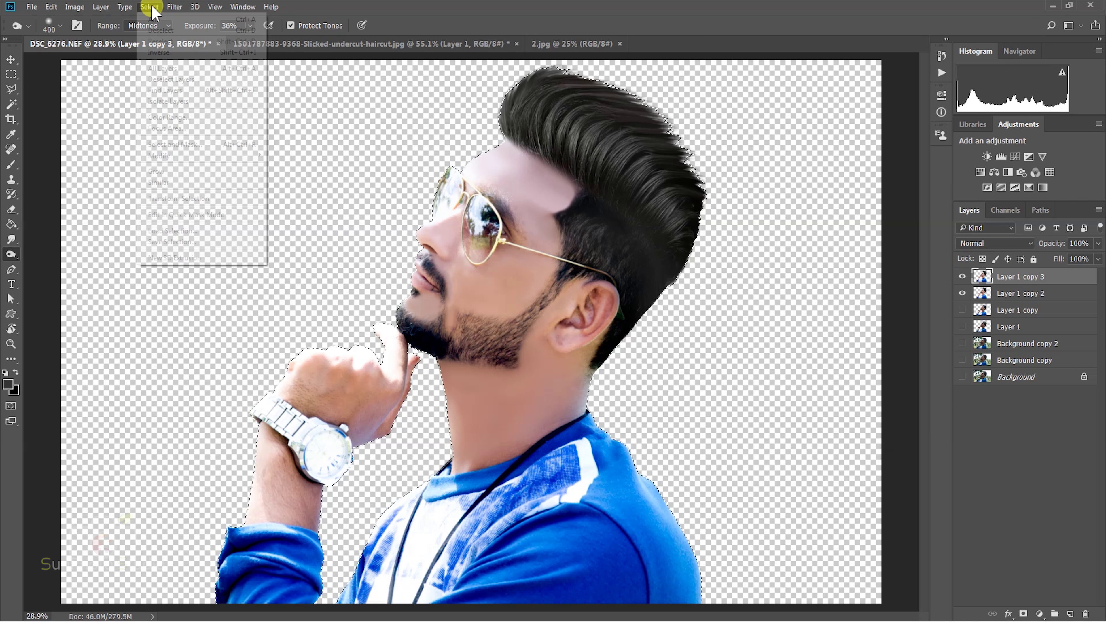
pyautogui.scroll(-3, 238, 113)
pyautogui.click(174, 7)
pyautogui.moveTo(197, 303)
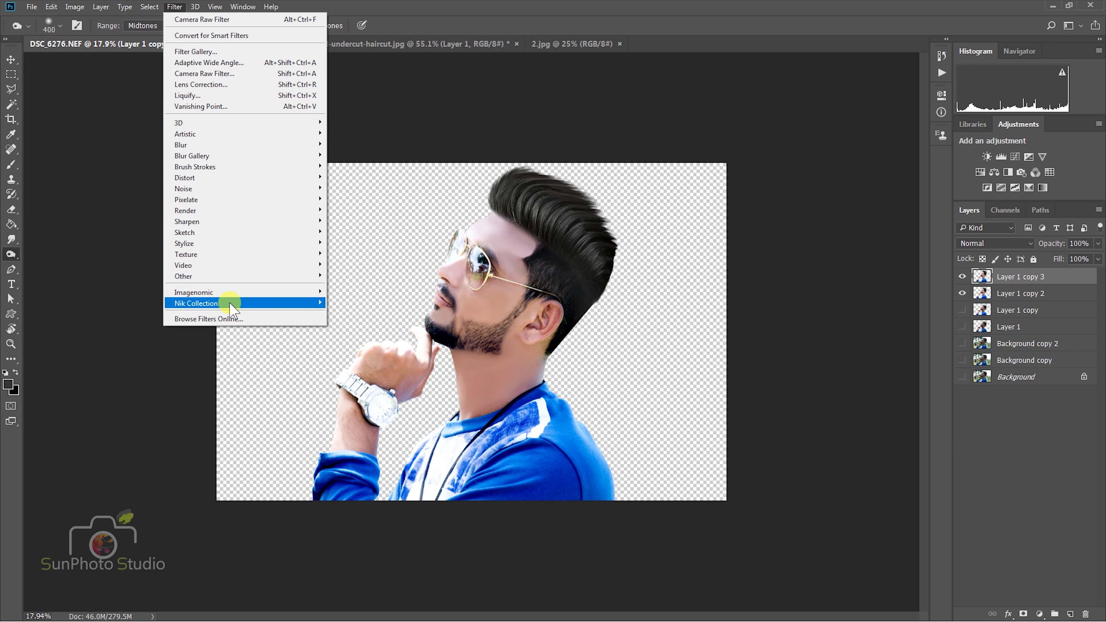
# Apply Color Efex Pro 4's Dark Contrasts filter to the man layer
pyautogui.click(374, 327)
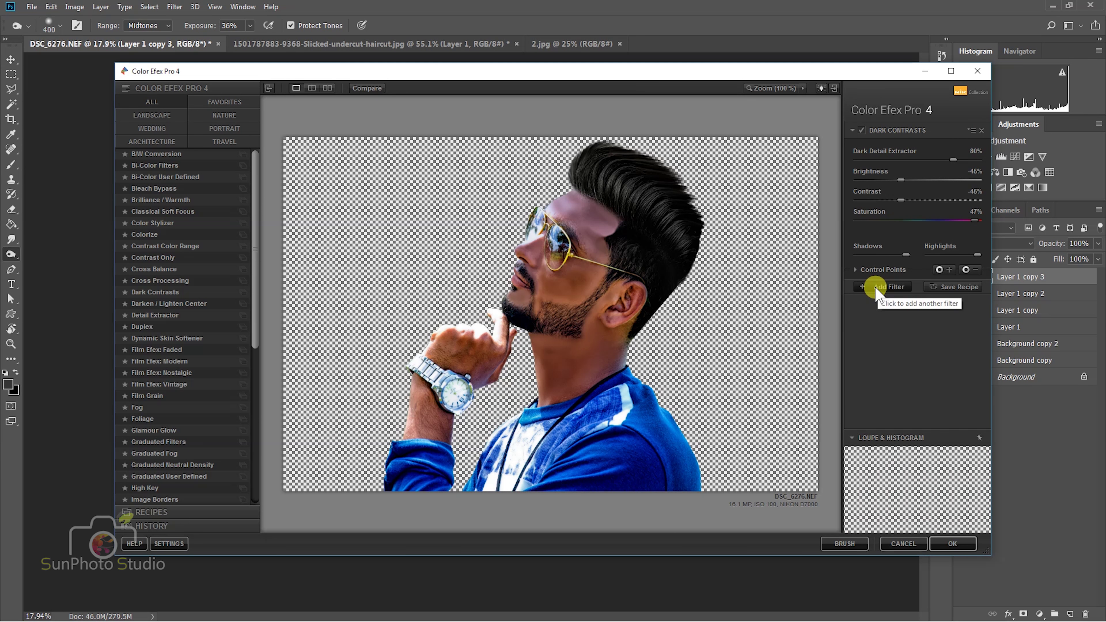
pyautogui.click(869, 284)
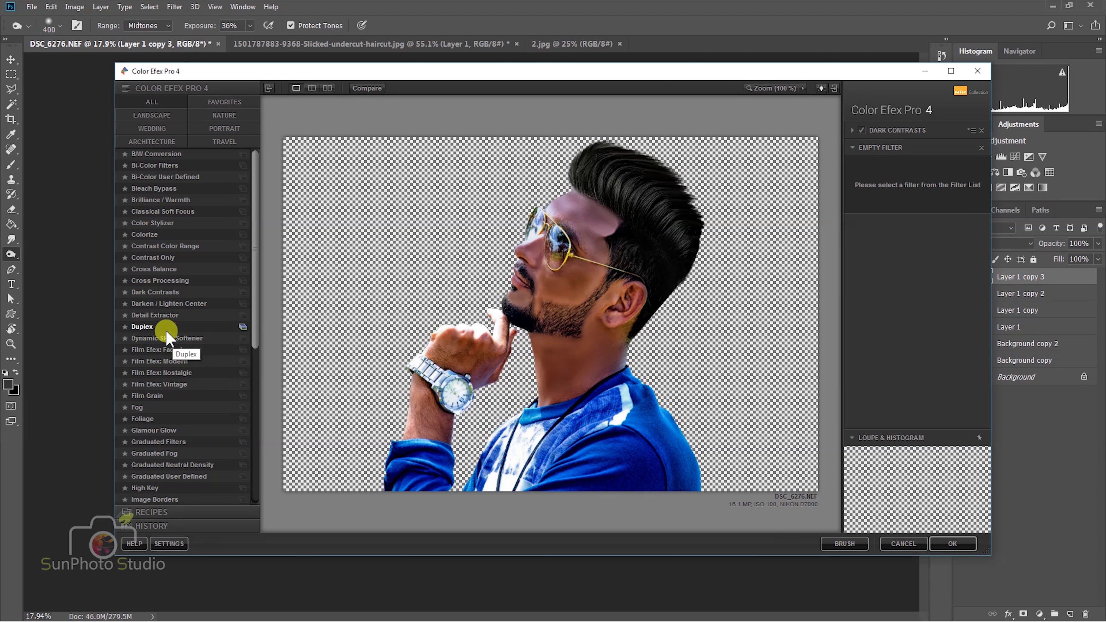
pyautogui.click(174, 291)
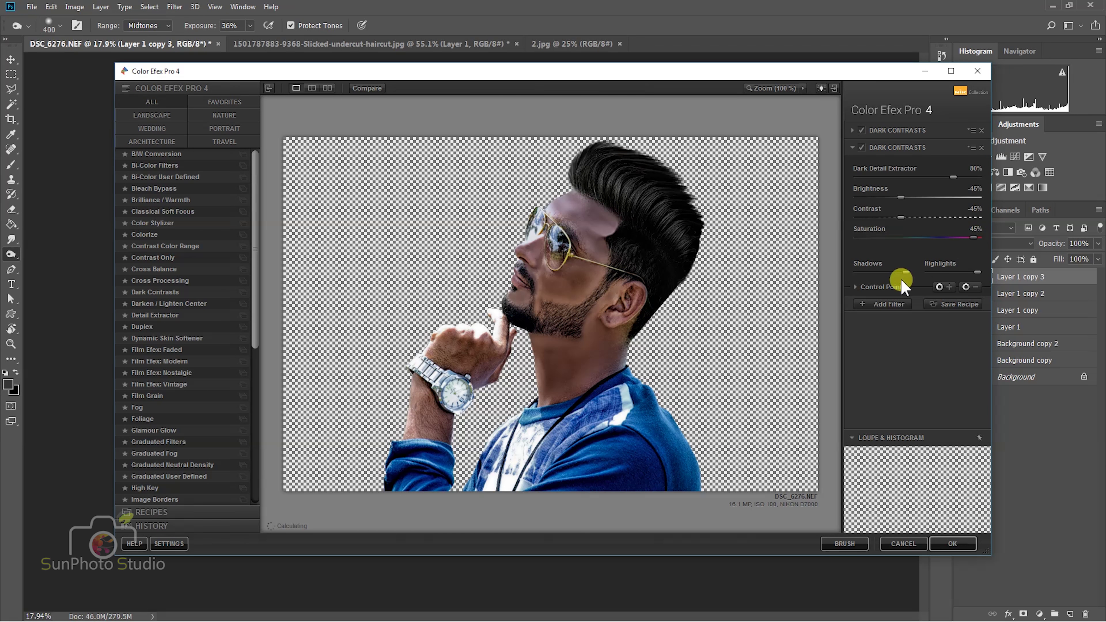
pyautogui.click(884, 304)
pyautogui.click(952, 543)
# Erase the orange tint from face, neck and hand, then merge down into Layer 1 copy 3
pyautogui.moveTo(575, 180)
pyautogui.mouseDown()
pyautogui.moveTo(649, 280)
pyautogui.moveTo(439, 289)
pyautogui.moveTo(429, 242)
pyautogui.mouseUp()
pyautogui.scroll(-3, 429, 242)
pyautogui.moveTo(481, 444)
pyautogui.mouseDown()
pyautogui.moveTo(247, 440)
pyautogui.moveTo(305, 500)
pyautogui.mouseUp()
pyautogui.rightClick(1005, 278)
pyautogui.click(886, 441)
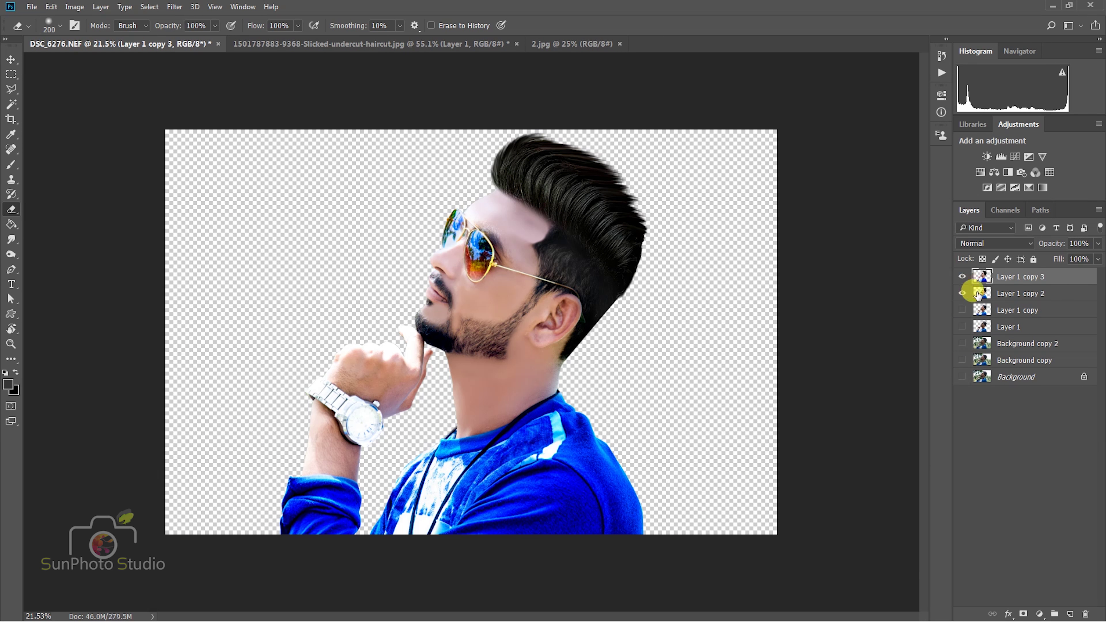
pyautogui.click(149, 7)
pyautogui.click(185, 227)
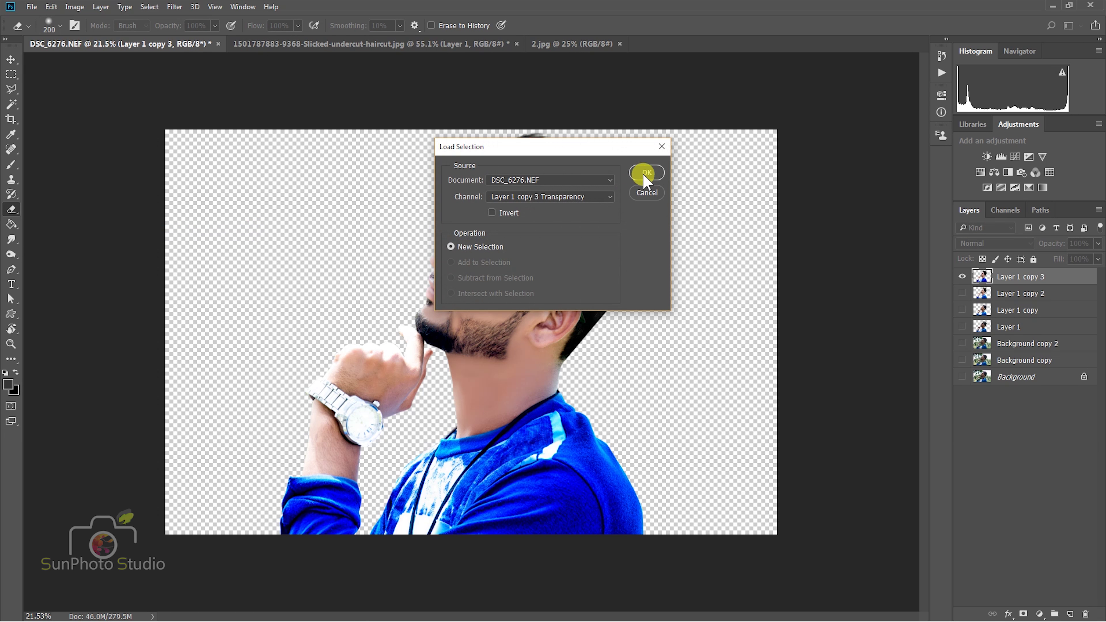
# Load the subject selection and make Background copy 2 the visible working layer, hiding the man
pyautogui.click(641, 170)
pyautogui.click(962, 345)
pyautogui.click(1001, 344)
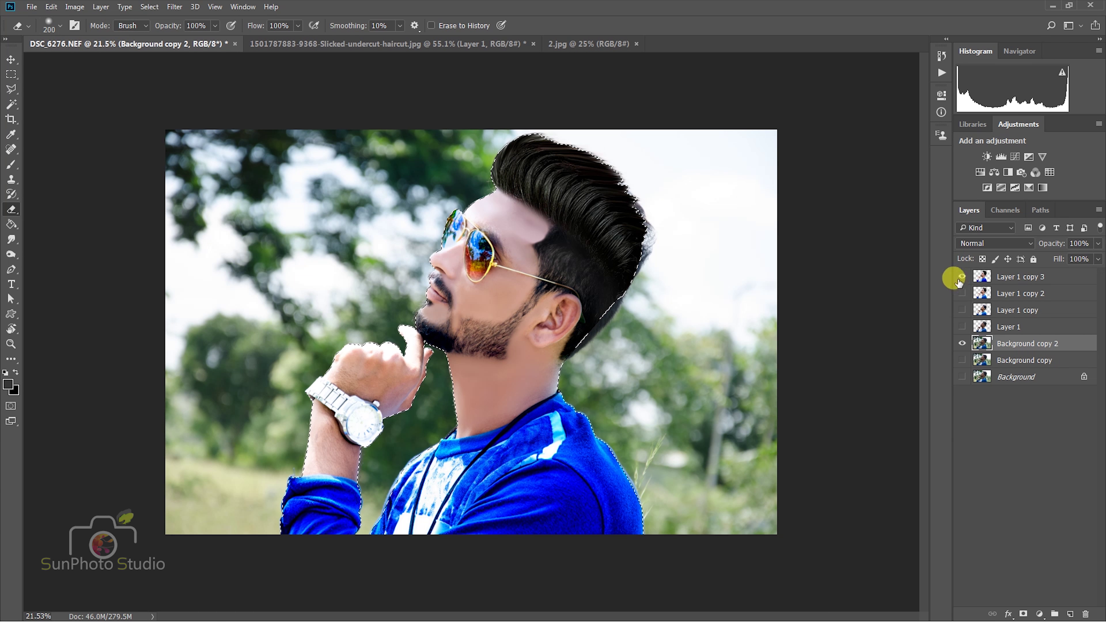
pyautogui.click(962, 277)
# Expand the selection, Content-Aware Fill it, then deselect
pyautogui.click(150, 6)
pyautogui.click(296, 178)
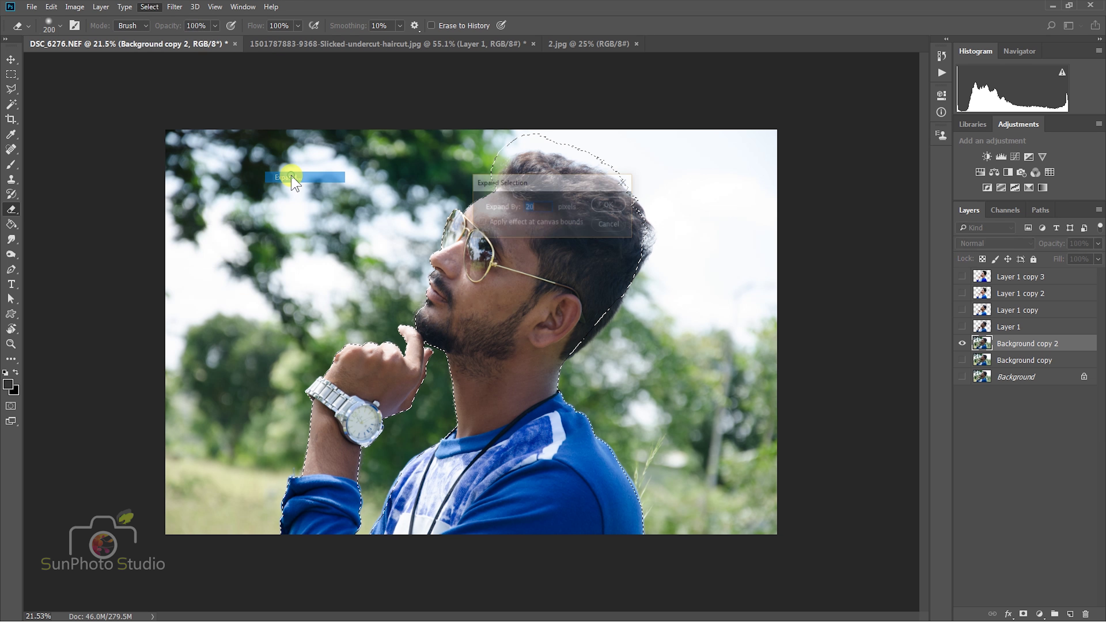
pyautogui.click(600, 202)
pyautogui.click(51, 7)
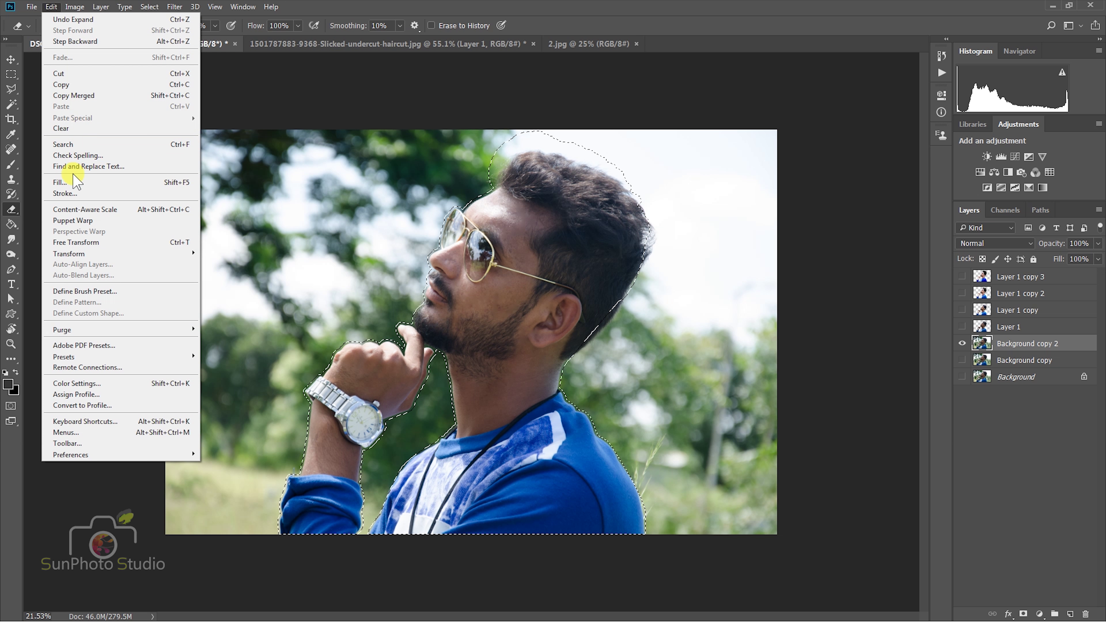
pyautogui.click(71, 178)
pyautogui.click(631, 179)
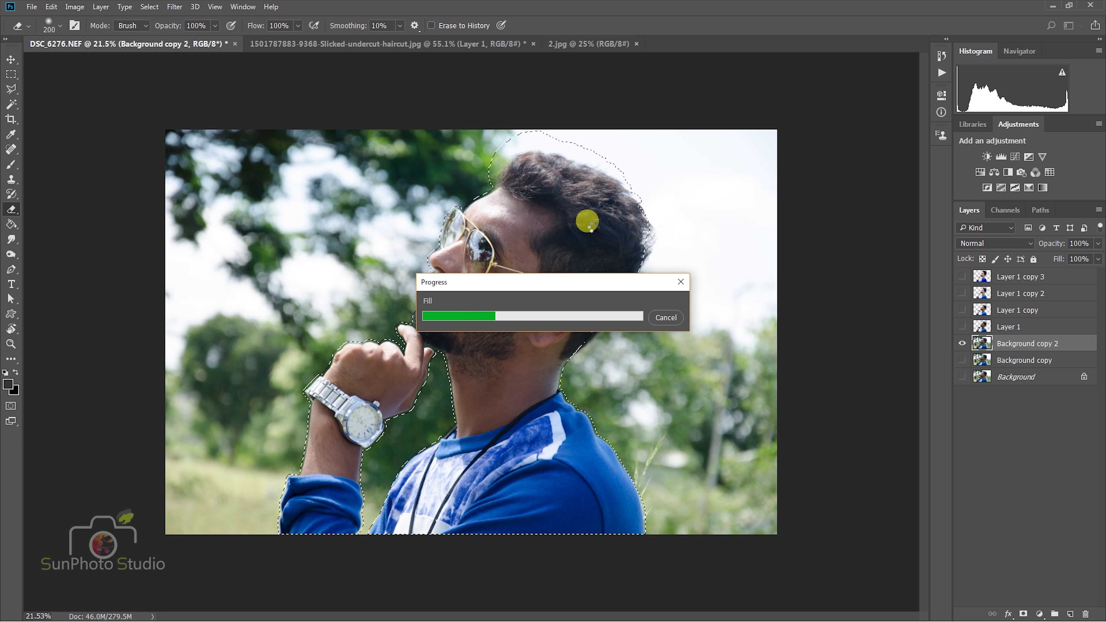
pyautogui.click(151, 7)
# Clone Stamp foliage with a size-1100 brush over the leftover hair shape and bright sky
pyautogui.click(163, 34)
pyautogui.click(11, 179)
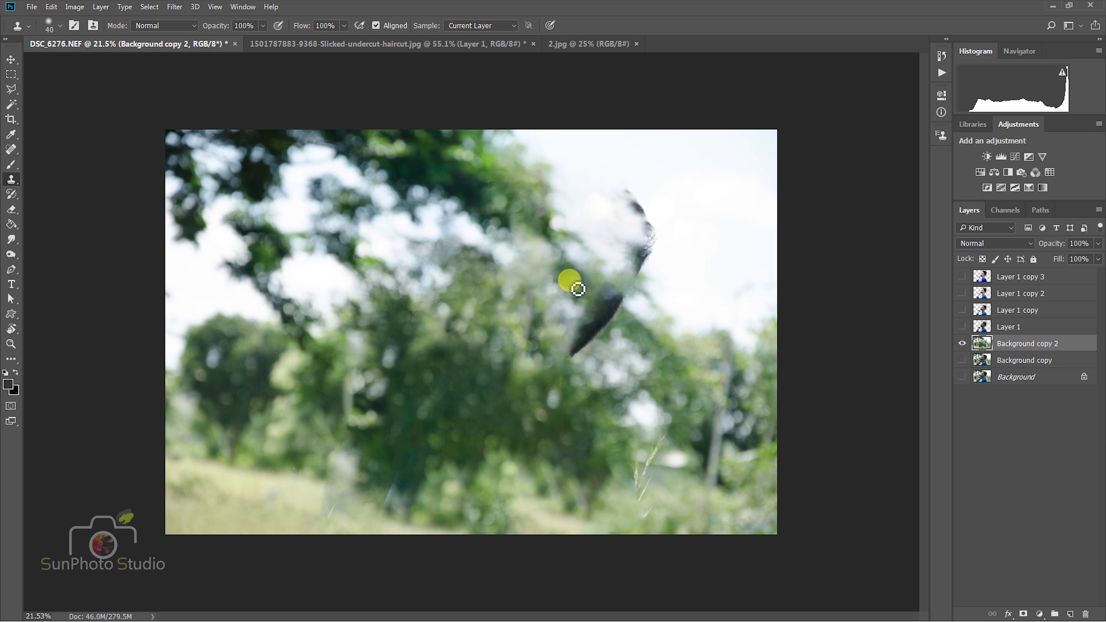
pyautogui.scroll(1, 598, 301)
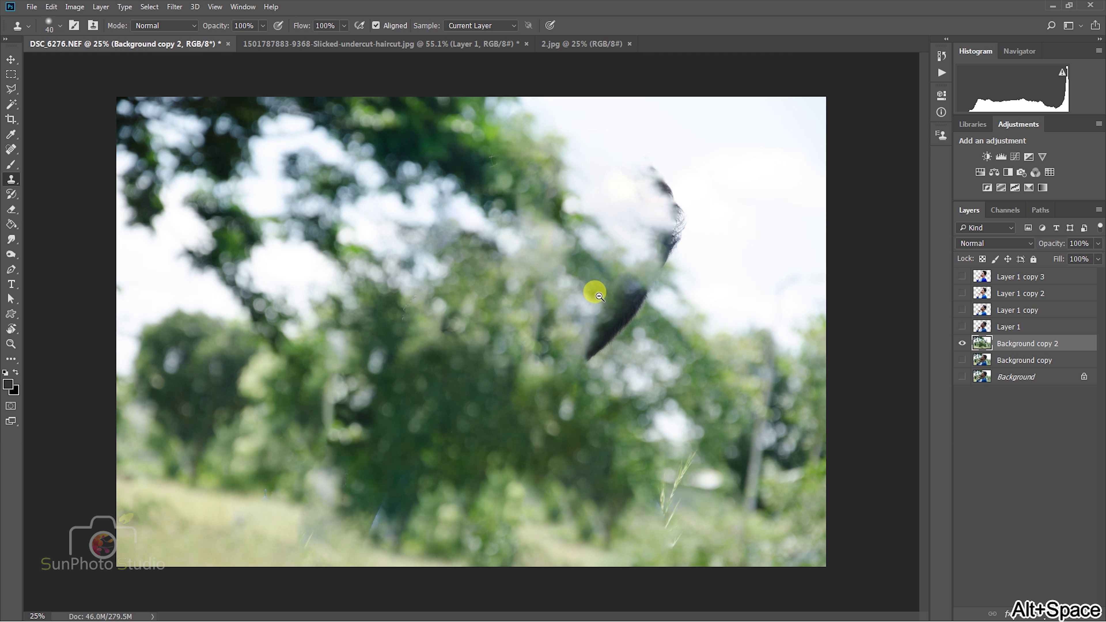
pyautogui.scroll(-2, 595, 290)
pyautogui.scroll(2, 609, 292)
pyautogui.scroll(-1, 616, 293)
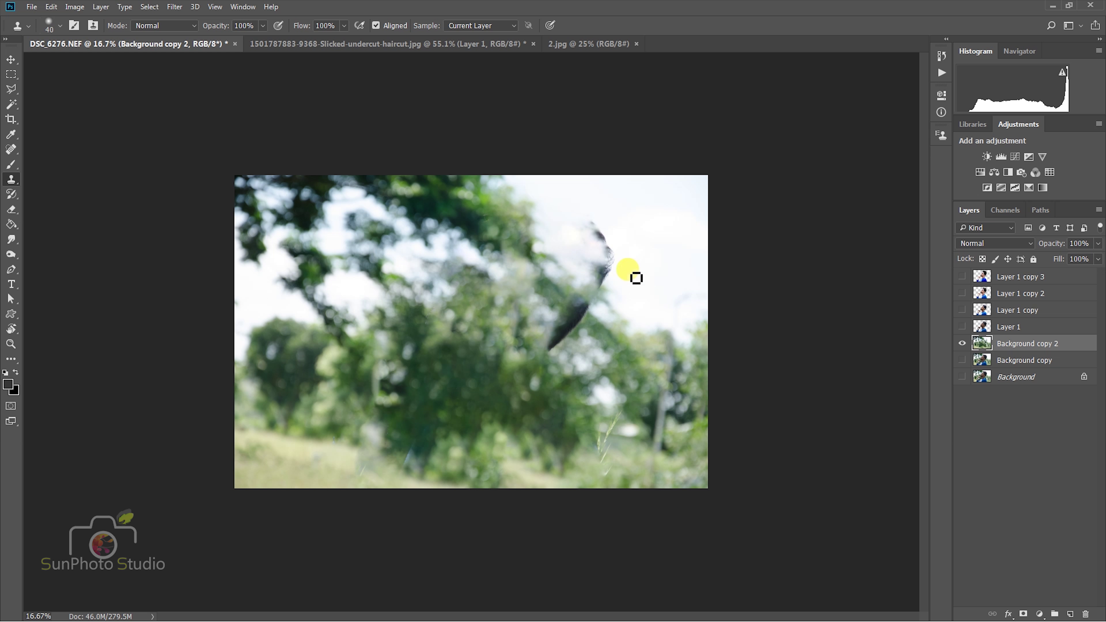
pyautogui.moveTo(626, 333); pyautogui.dragTo(652, 271)
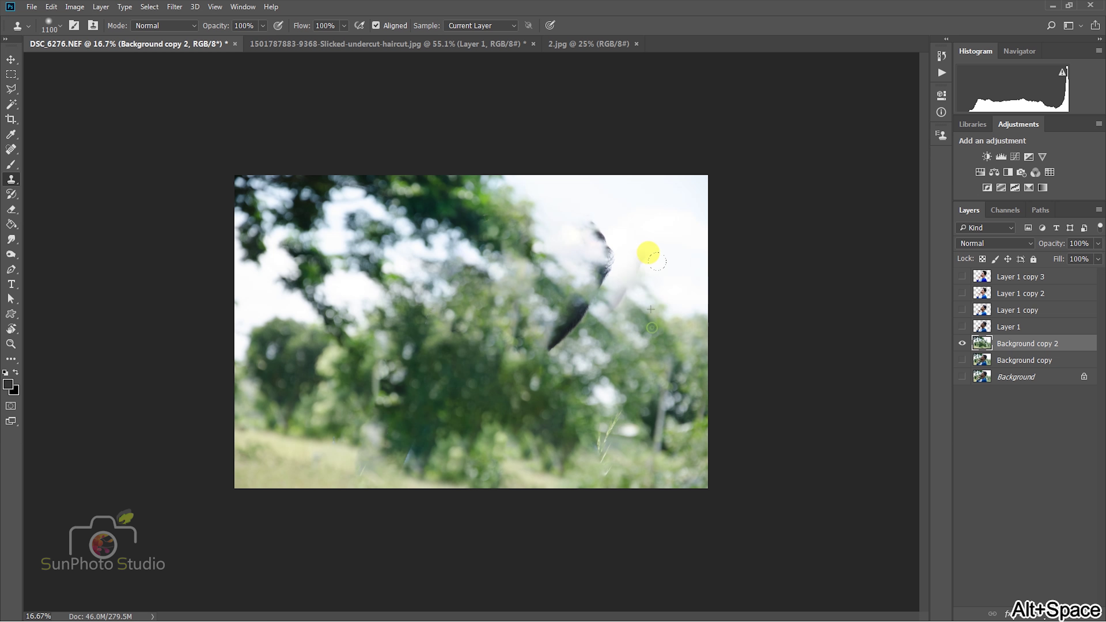
pyautogui.moveTo(592, 212)
pyautogui.mouseDown()
pyautogui.moveTo(622, 351)
pyautogui.moveTo(510, 148)
pyautogui.moveTo(568, 314)
pyautogui.moveTo(553, 210)
pyautogui.moveTo(472, 148)
pyautogui.mouseUp()
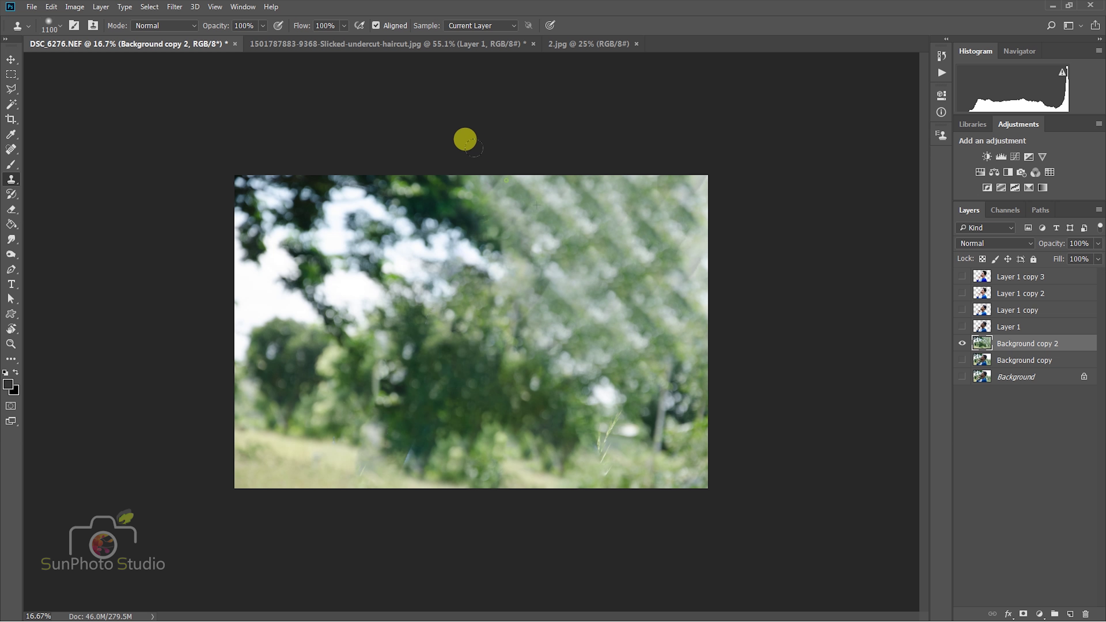
pyautogui.moveTo(200, 264); pyautogui.dragTo(222, 218)
pyautogui.press('v')
pyautogui.hotkey('ctrl', 'shift', 'a')
# Apply Camera Raw with Clarity, Blacks, Vibrance and Contrast +100, exposure +0.40, greener balance
pyautogui.moveTo(1015, 353); pyautogui.dragTo(1084, 354)
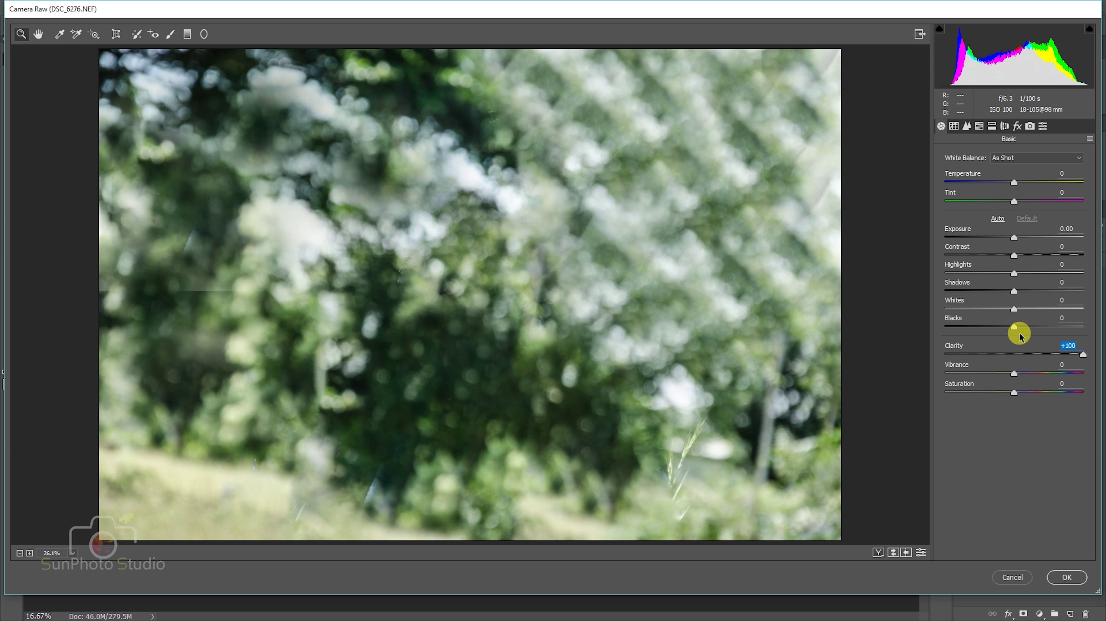
pyautogui.moveTo(1015, 327); pyautogui.dragTo(1082, 326)
pyautogui.moveTo(1035, 365); pyautogui.dragTo(1097, 377)
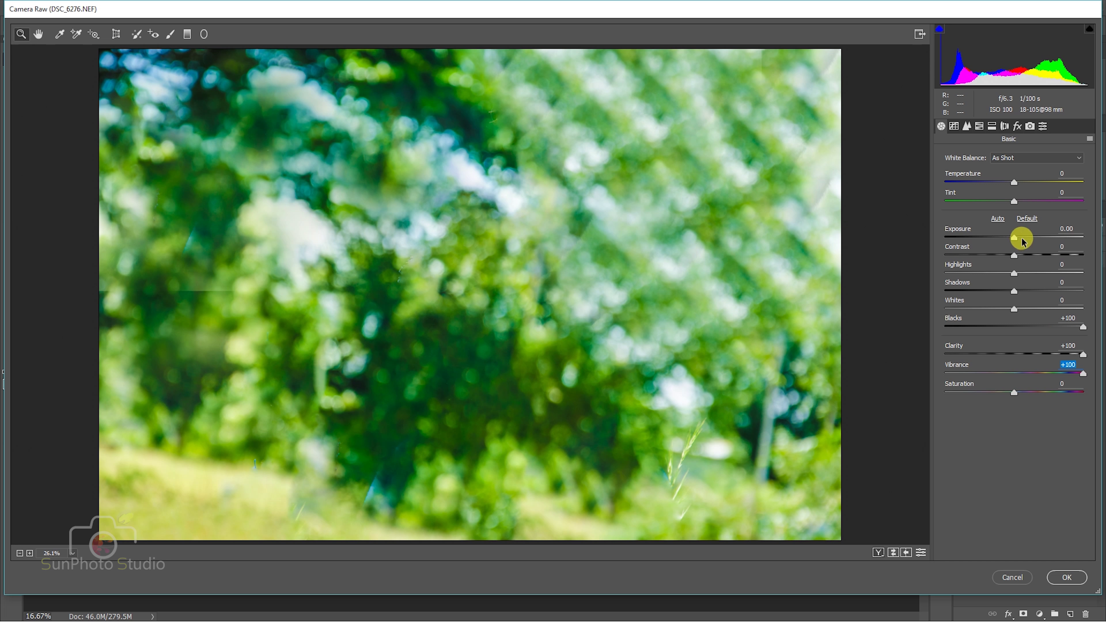
pyautogui.moveTo(1022, 238); pyautogui.dragTo(1028, 238)
pyautogui.moveTo(1013, 182); pyautogui.dragTo(1001, 208)
pyautogui.moveTo(1016, 254); pyautogui.dragTo(1101, 258)
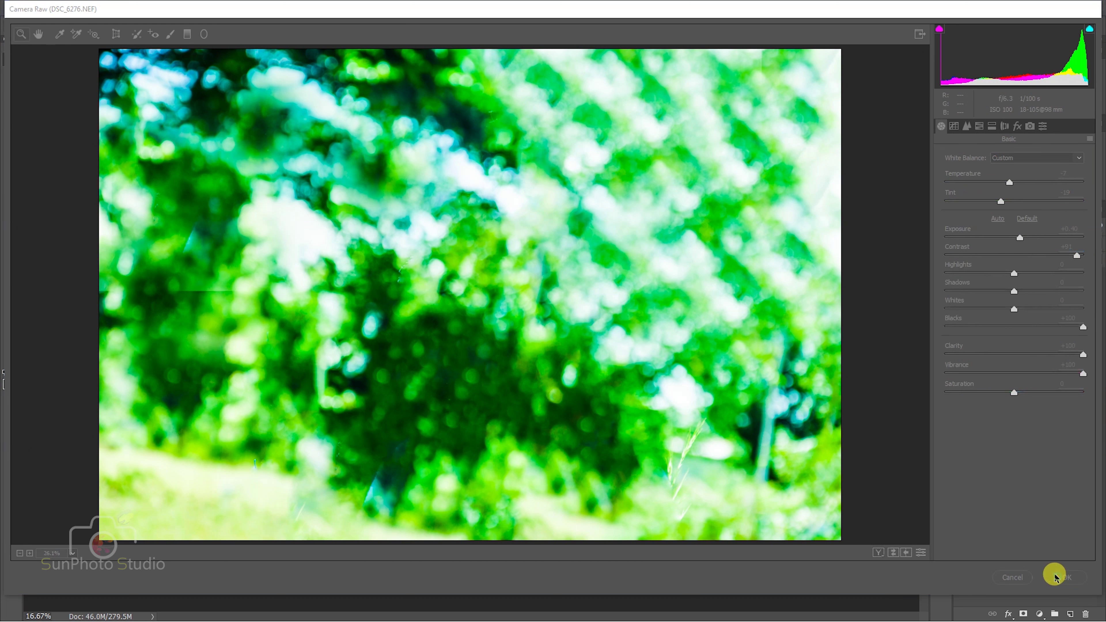
pyautogui.click(1055, 576)
# Run Color Efex Pro 4 on the background with Dark Contrasts and Indian Summer filters
pyautogui.click(174, 7)
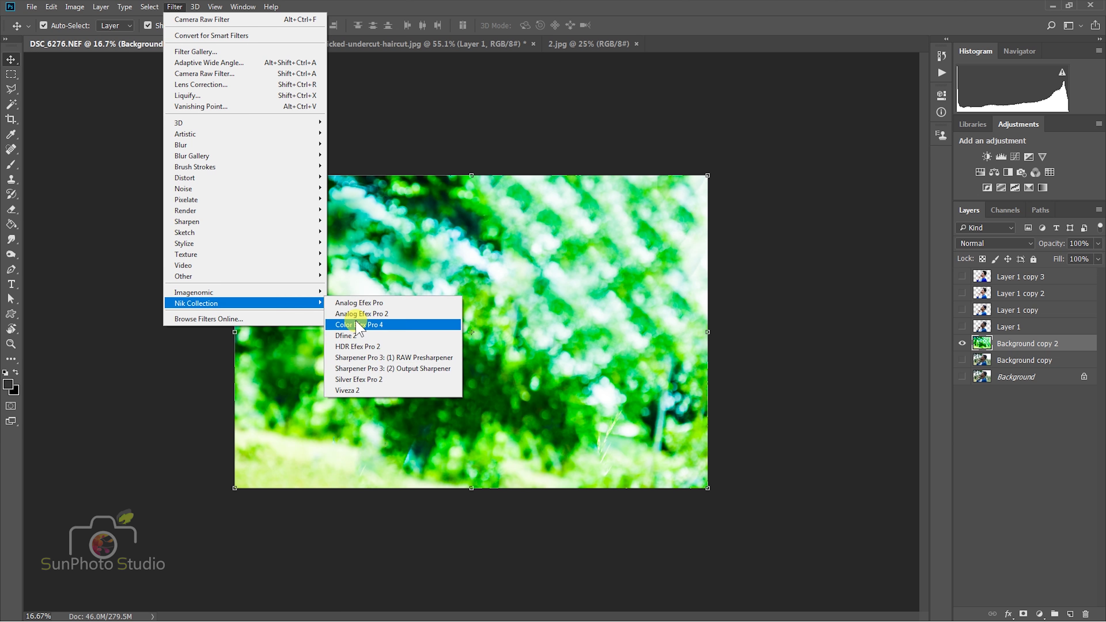
pyautogui.moveTo(197, 304)
pyautogui.click(368, 316)
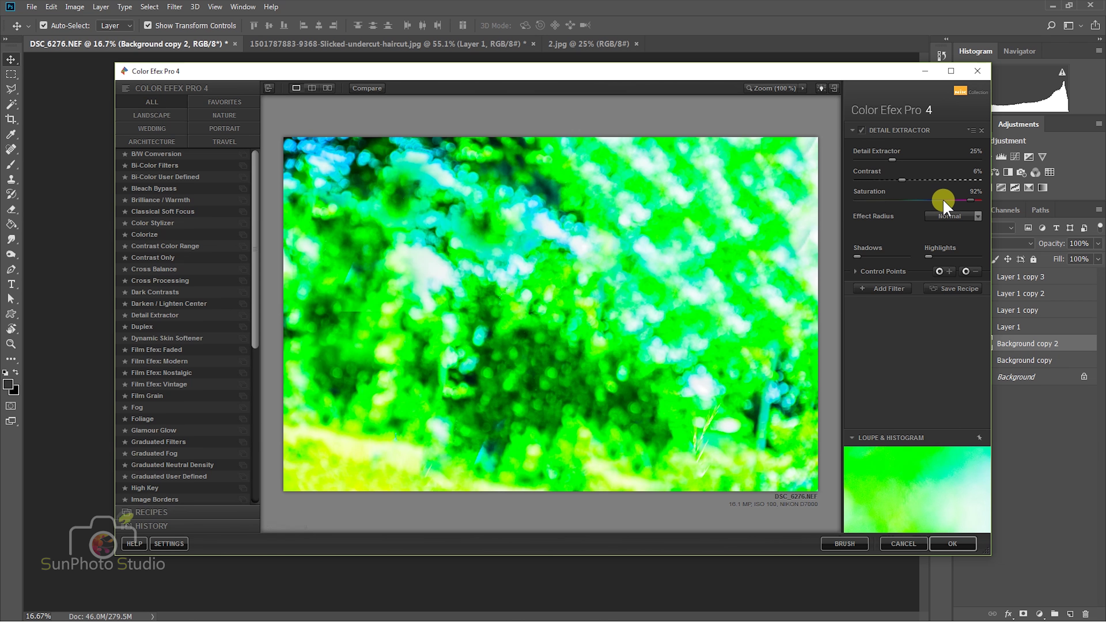
pyautogui.click(217, 292)
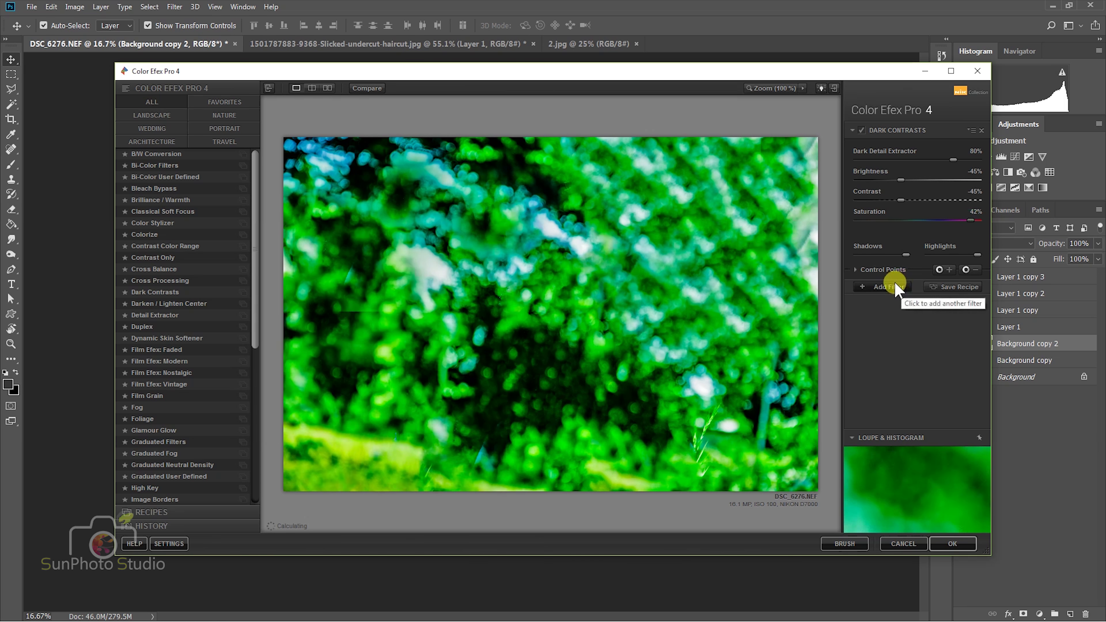
pyautogui.click(884, 286)
pyautogui.scroll(-4, 265, 344)
pyautogui.click(183, 390)
pyautogui.click(949, 173)
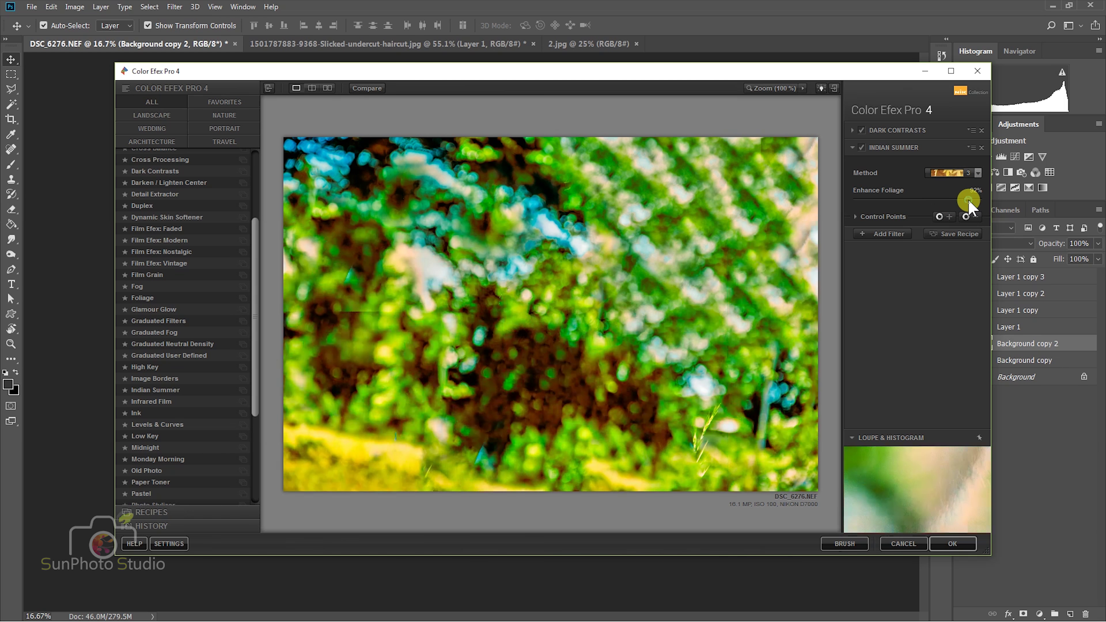
pyautogui.click(950, 218)
pyautogui.click(886, 234)
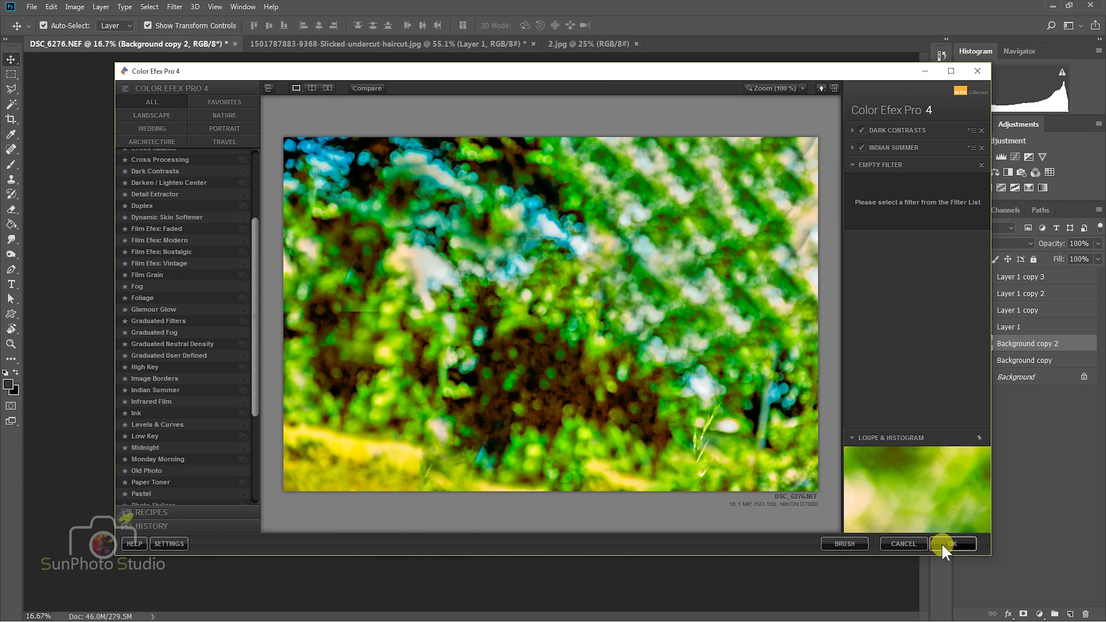
pyautogui.click(952, 543)
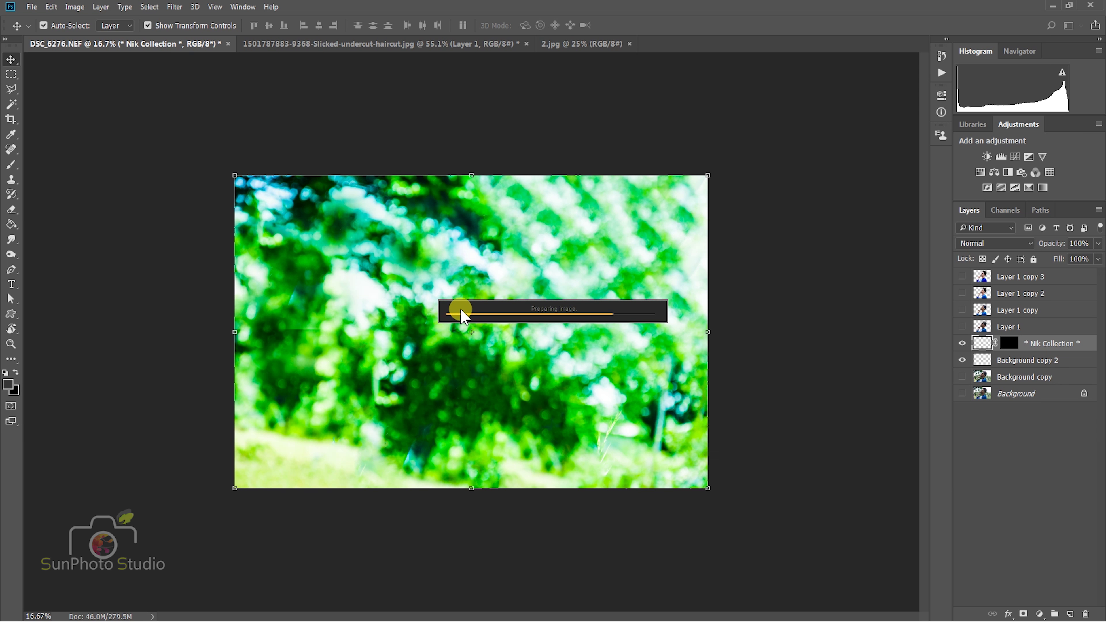
pyautogui.click(174, 6)
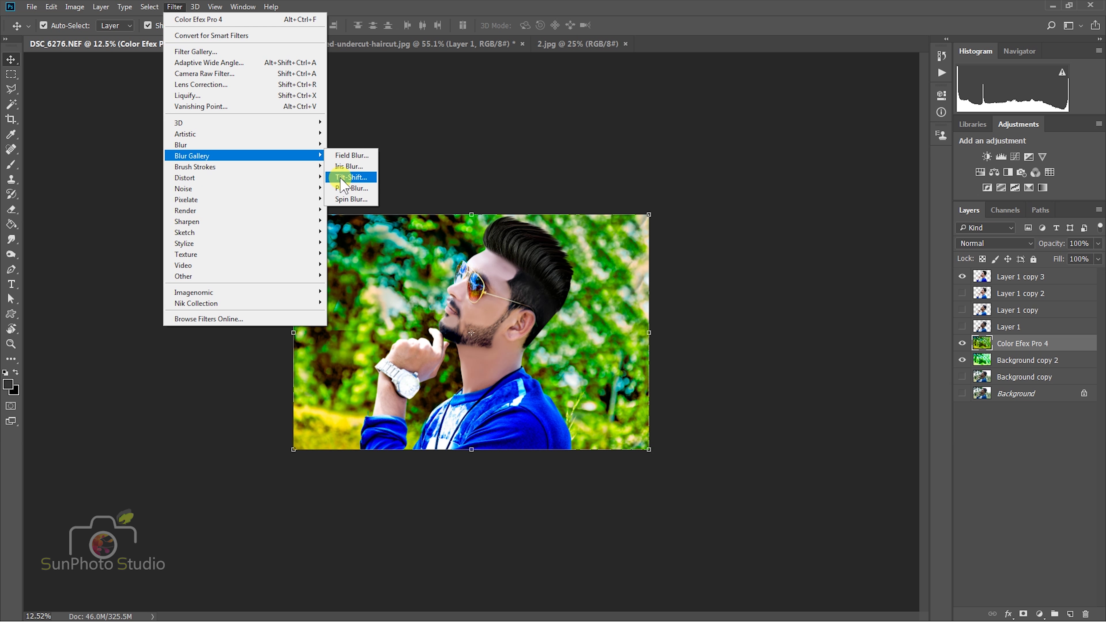
# Apply a 138 px Tilt-Shift blur with 66% Light Bokeh, focus band moved below the man
pyautogui.moveTo(191, 156)
pyautogui.click(346, 177)
pyautogui.moveTo(446, 333); pyautogui.dragTo(441, 497)
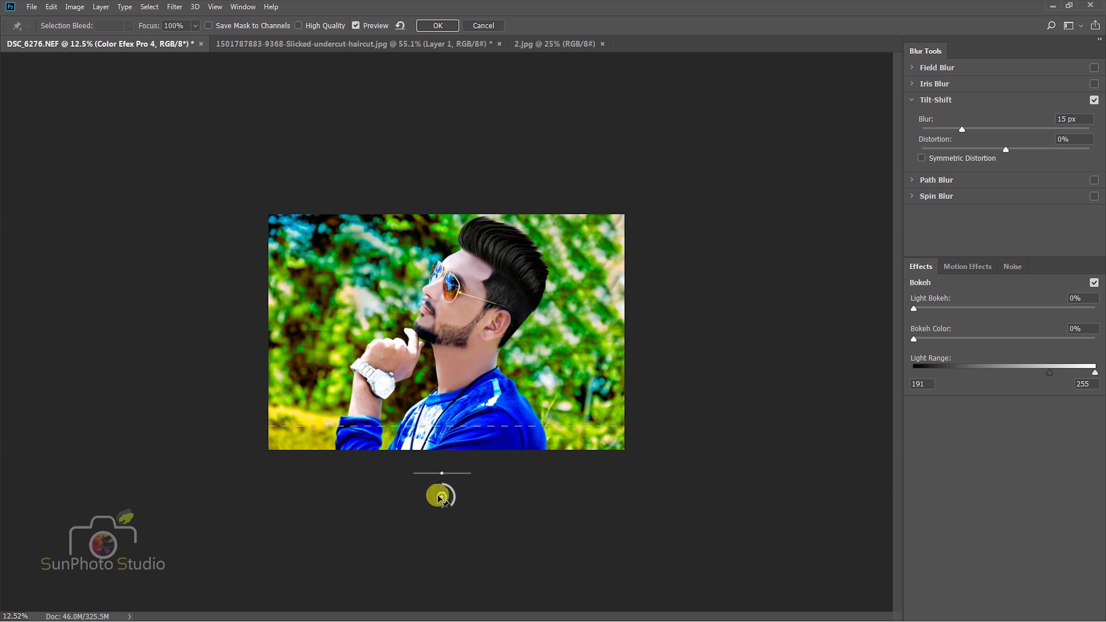
pyautogui.moveTo(1006, 129); pyautogui.dragTo(1020, 129)
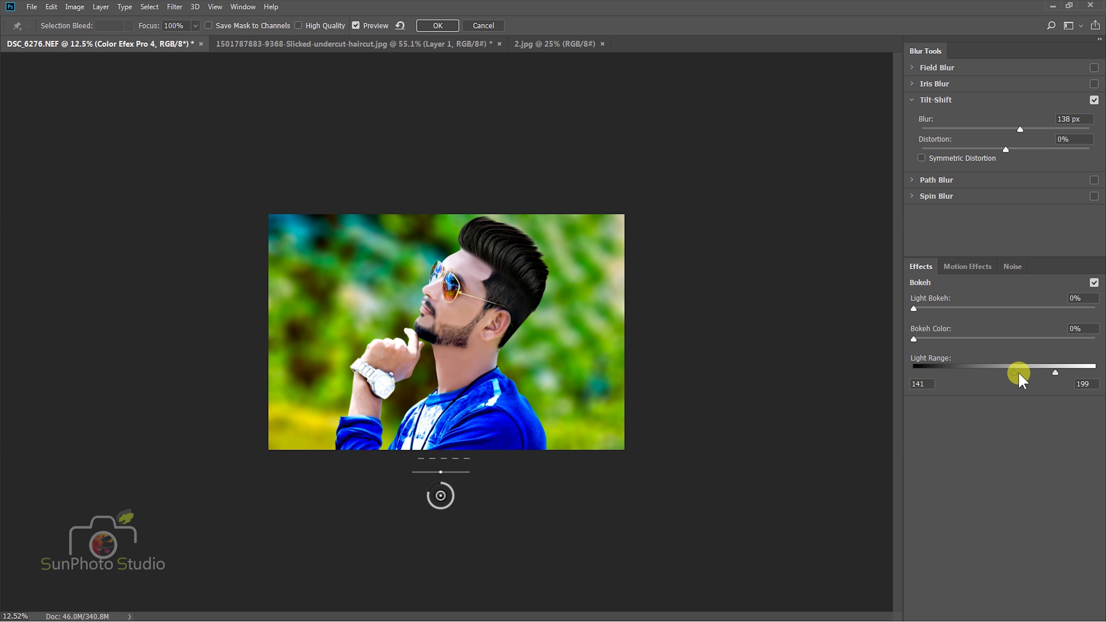
pyautogui.moveTo(1025, 310)
pyautogui.mouseDown()
pyautogui.moveTo(1036, 310)
pyautogui.moveTo(987, 309)
pyautogui.mouseUp()
pyautogui.moveTo(1054, 372); pyautogui.dragTo(991, 372)
pyautogui.moveTo(1015, 309); pyautogui.dragTo(1034, 309)
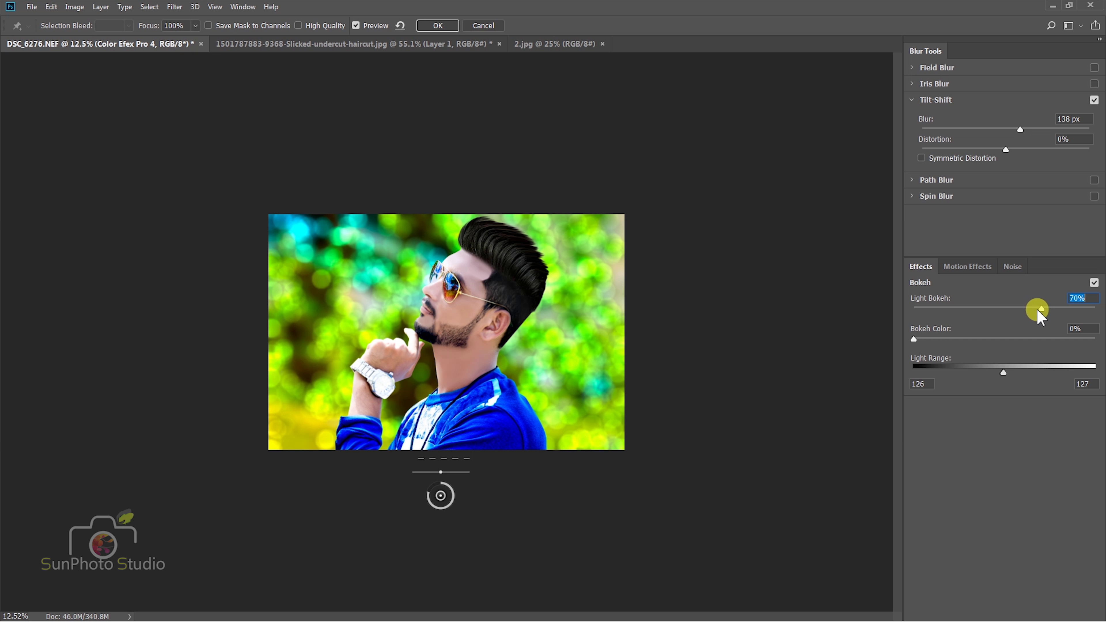
pyautogui.moveTo(1003, 373)
pyautogui.mouseDown()
pyautogui.moveTo(992, 373)
pyautogui.moveTo(1024, 373)
pyautogui.moveTo(990, 372)
pyautogui.mouseUp()
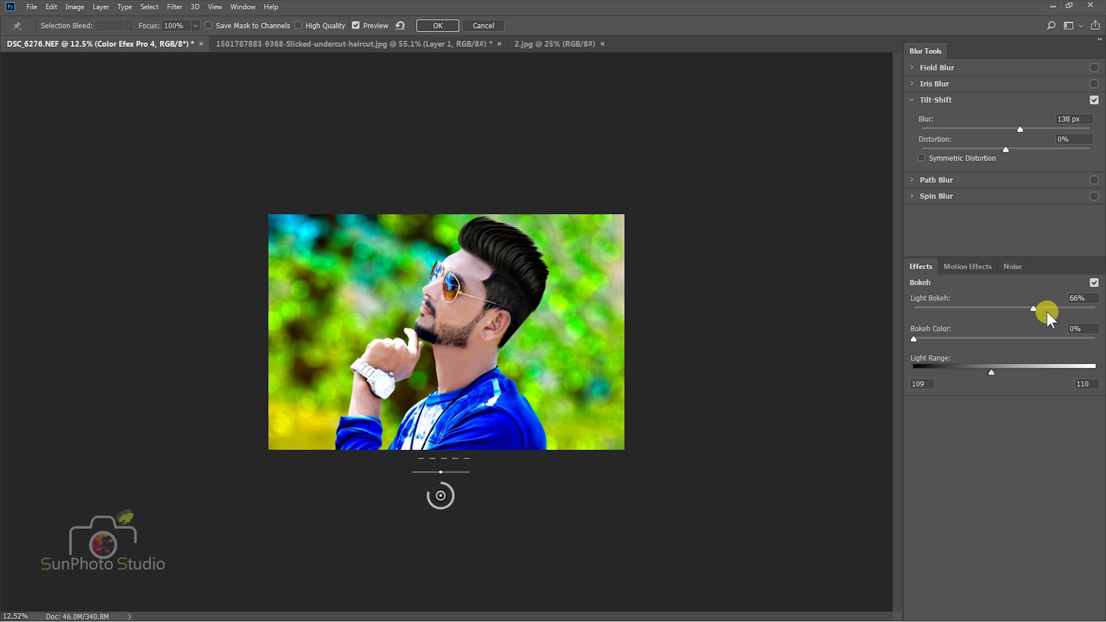
pyautogui.moveTo(1044, 314); pyautogui.dragTo(1046, 310)
pyautogui.click(437, 25)
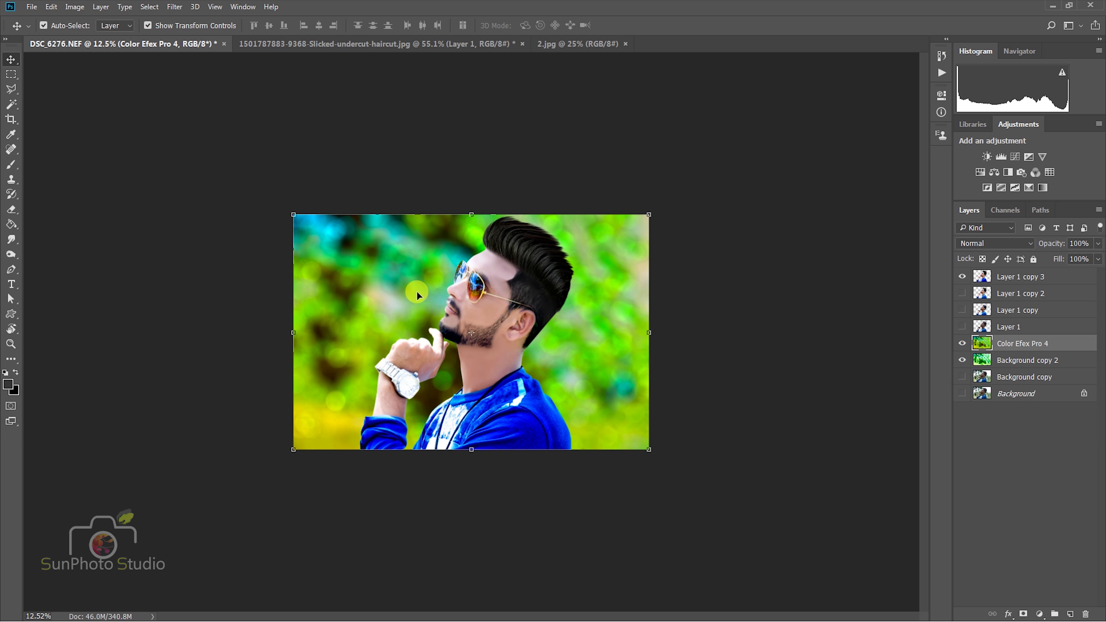
# In the Camera Raw Filter, add a post-crop vignette of -45 with Feather 100
pyautogui.click(174, 6)
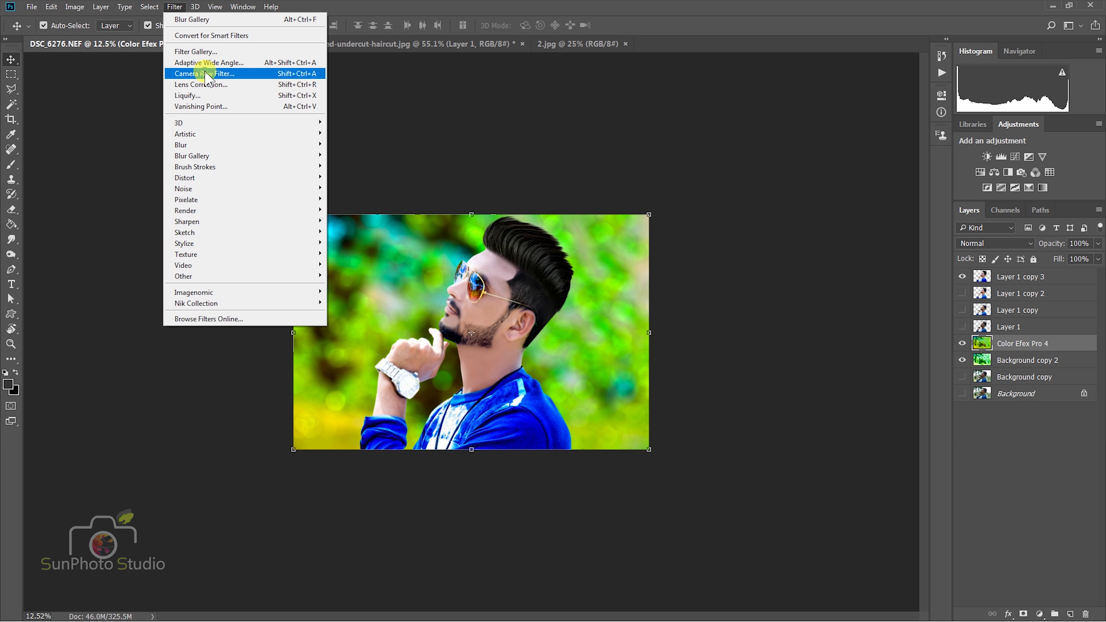
pyautogui.click(195, 74)
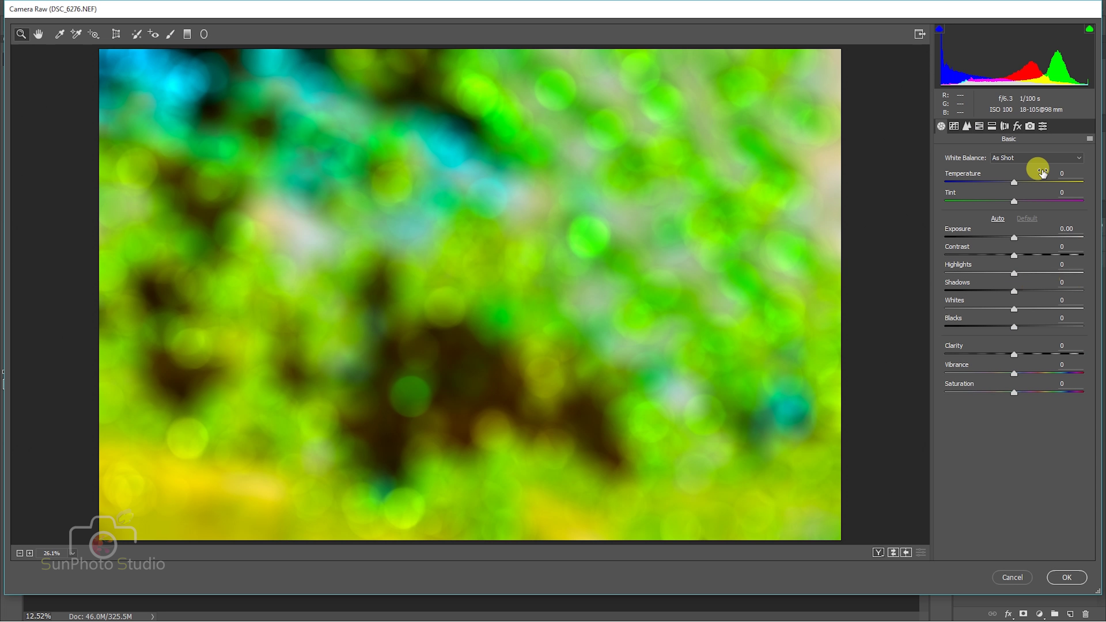
pyautogui.click(1017, 126)
pyautogui.moveTo(1015, 315)
pyautogui.mouseDown()
pyautogui.moveTo(974, 317)
pyautogui.moveTo(970, 335)
pyautogui.moveTo(1067, 354)
pyautogui.moveTo(1088, 378)
pyautogui.mouseUp()
pyautogui.moveTo(974, 317); pyautogui.dragTo(983, 316)
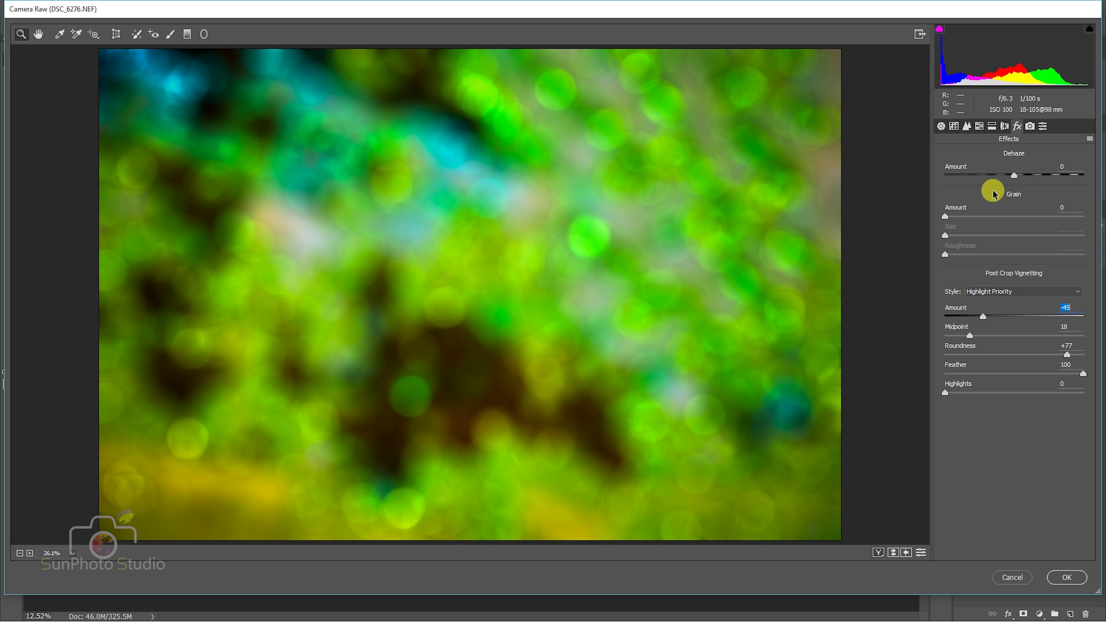
# Add Dehaze +51 and Clarity +39, then apply the Camera Raw adjustments
pyautogui.moveTo(1013, 175); pyautogui.dragTo(1049, 175)
pyautogui.click(941, 127)
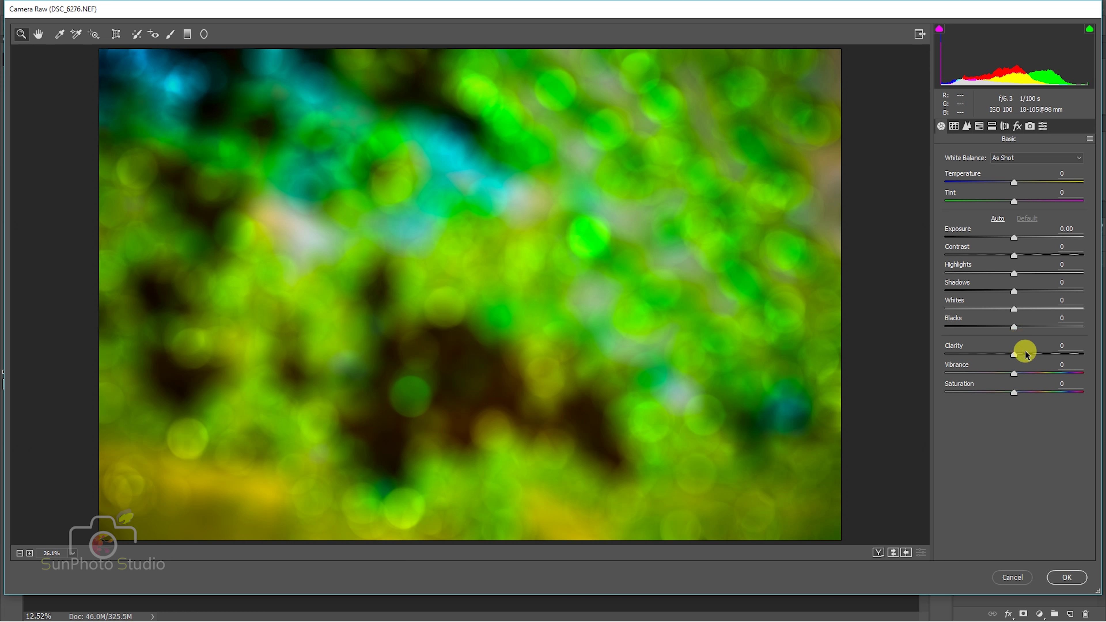
pyautogui.moveTo(1014, 354); pyautogui.dragTo(1040, 354)
pyautogui.click(1062, 584)
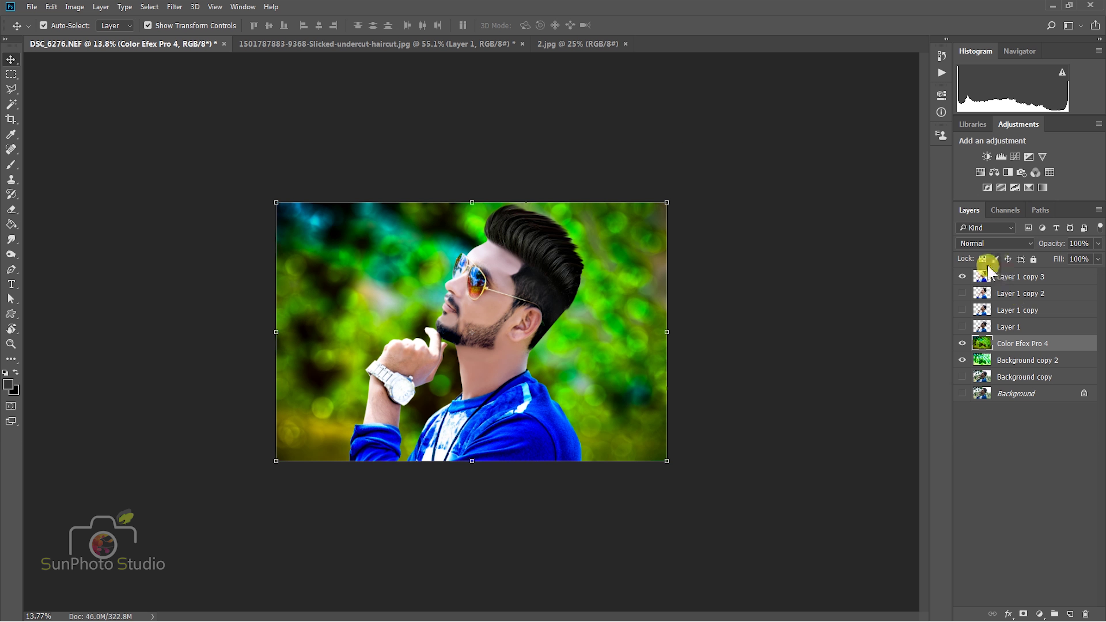
pyautogui.click(551, 45)
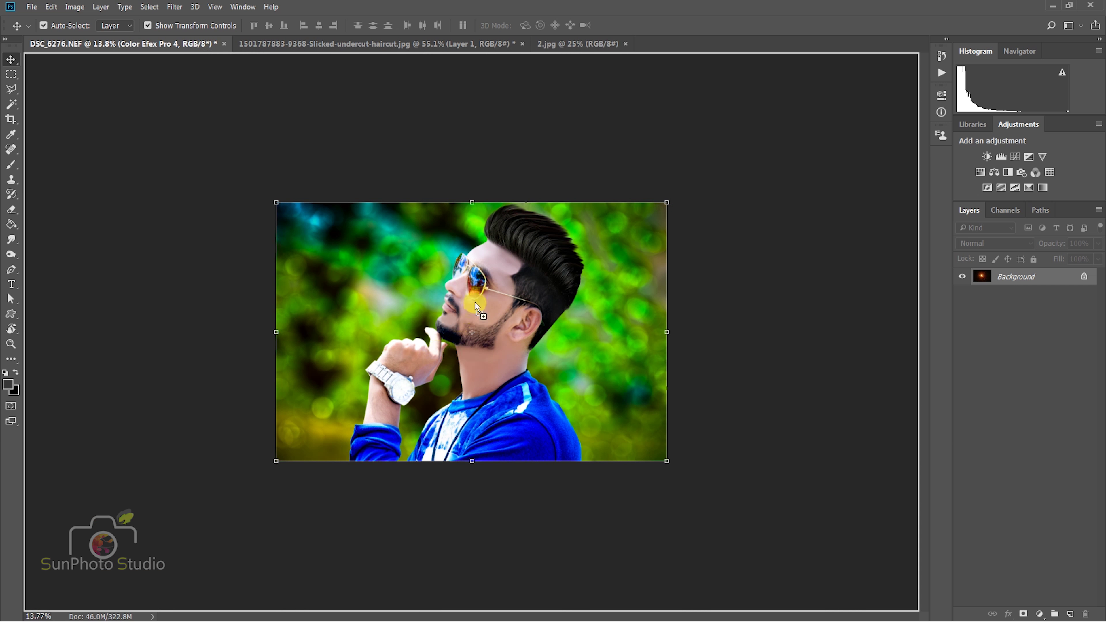
# Bring the 2.jpg burst into the portrait as a Screen-mode layer at the top of the stack
pyautogui.moveTo(292, 188); pyautogui.dragTo(474, 305)
pyautogui.click(995, 243)
pyautogui.click(994, 319)
pyautogui.moveTo(1002, 343); pyautogui.dragTo(1015, 283)
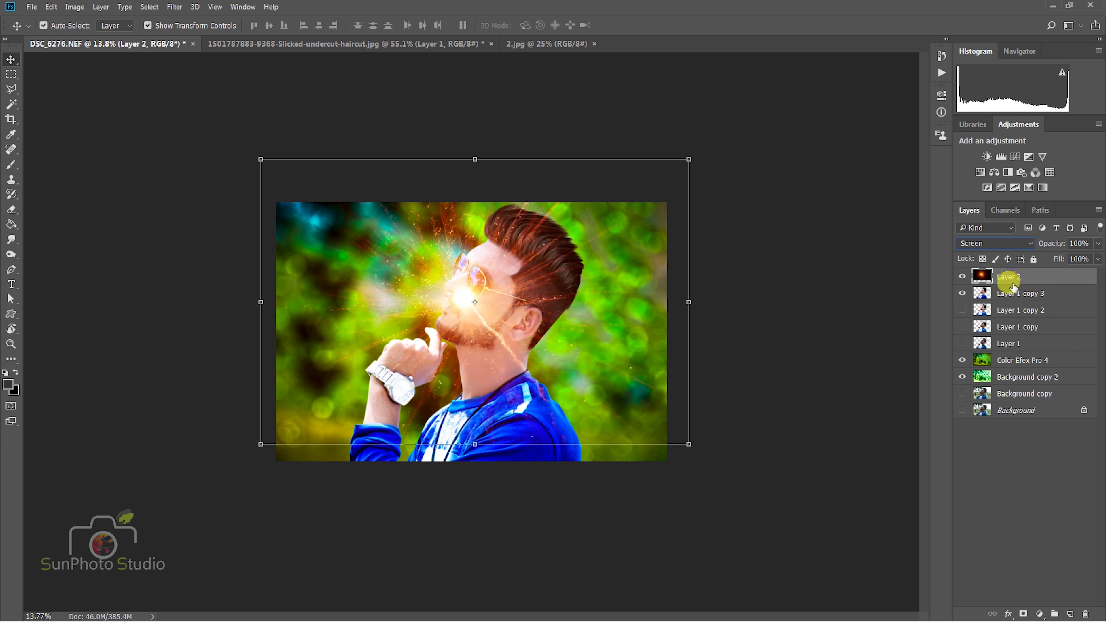
# Apply a heavy 184.9 px Gaussian Blur to the burst layer
pyautogui.click(183, 7)
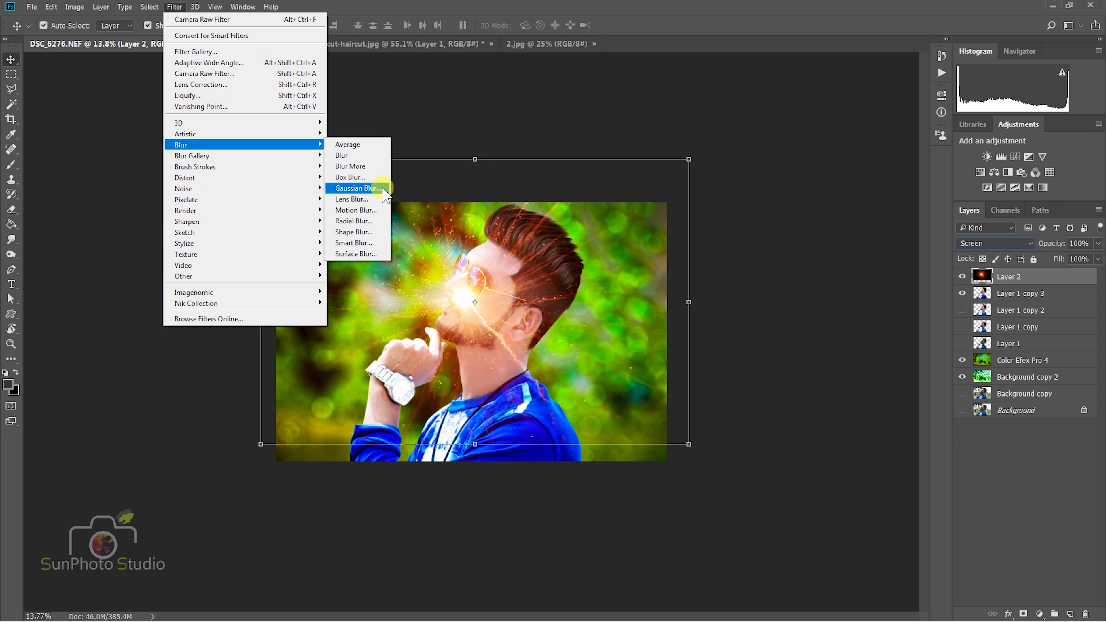
pyautogui.click(383, 192)
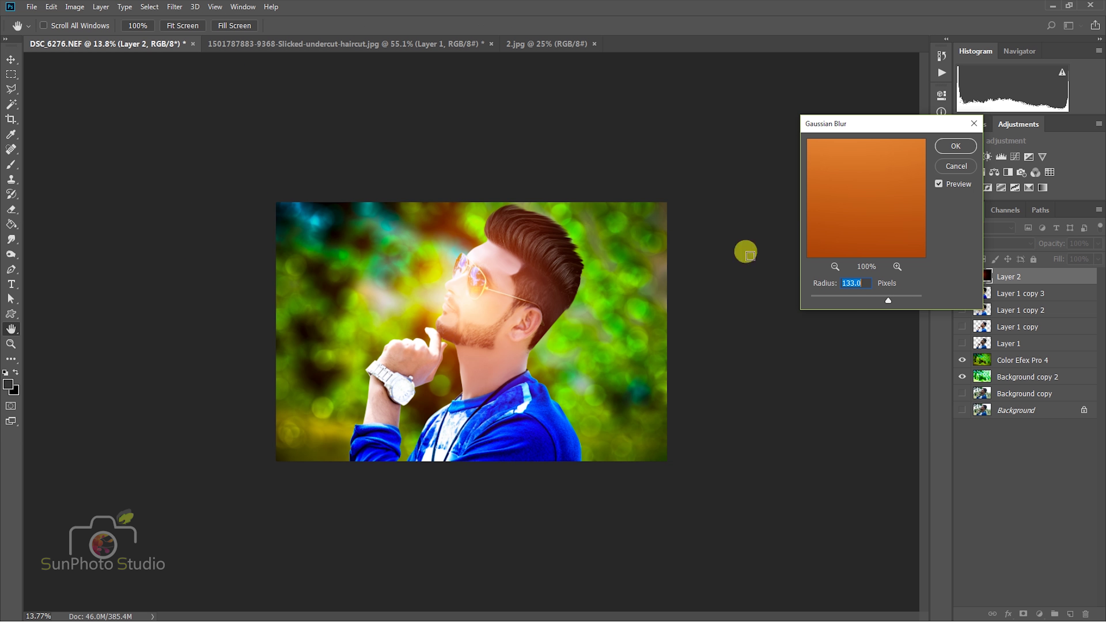
pyautogui.click(955, 147)
pyautogui.click(10, 59)
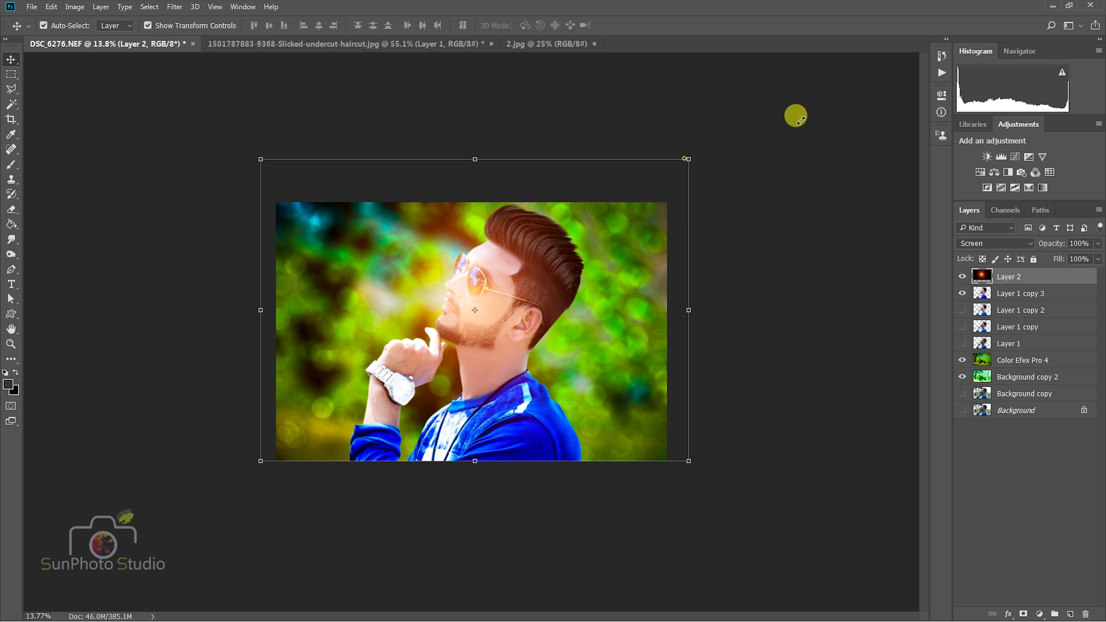
# Enlarge the glow and shift it up and left to cover the photo
pyautogui.moveTo(682, 158); pyautogui.dragTo(822, 101)
pyautogui.moveTo(651, 297); pyautogui.dragTo(473, 230)
pyautogui.moveTo(632, 397)
pyautogui.mouseDown()
pyautogui.moveTo(561, 334)
pyautogui.moveTo(424, 273)
pyautogui.mouseUp()
pyautogui.press('Return')
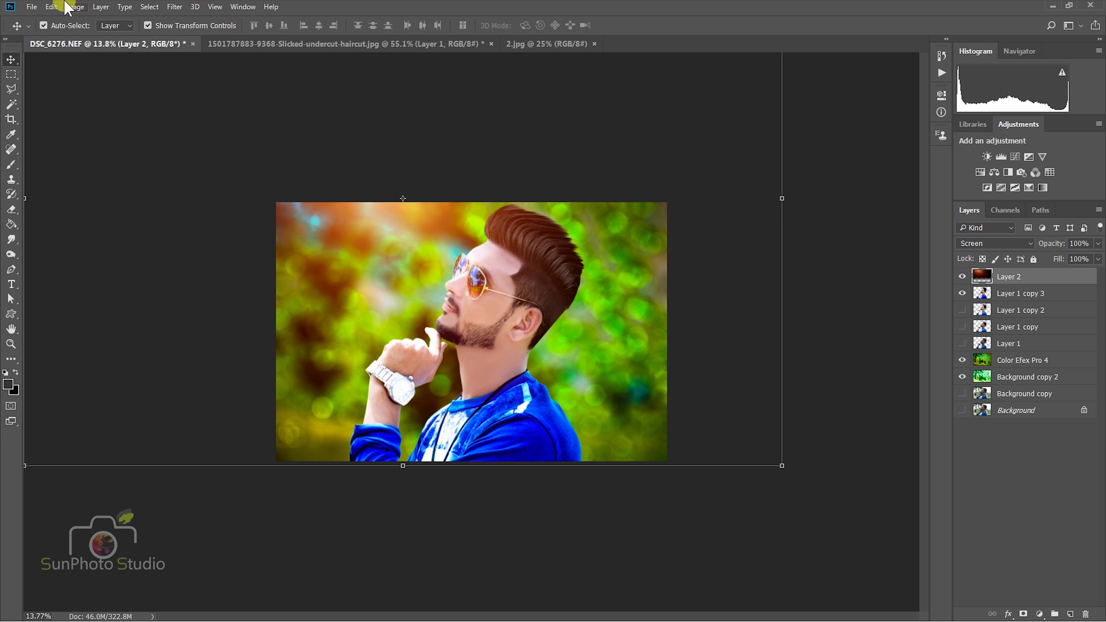
# Shift the glow's hue by +12 with Hue/Saturation
pyautogui.click(74, 6)
pyautogui.click(257, 95)
pyautogui.moveTo(833, 208)
pyautogui.mouseDown()
pyautogui.moveTo(791, 210)
pyautogui.moveTo(840, 211)
pyautogui.mouseUp()
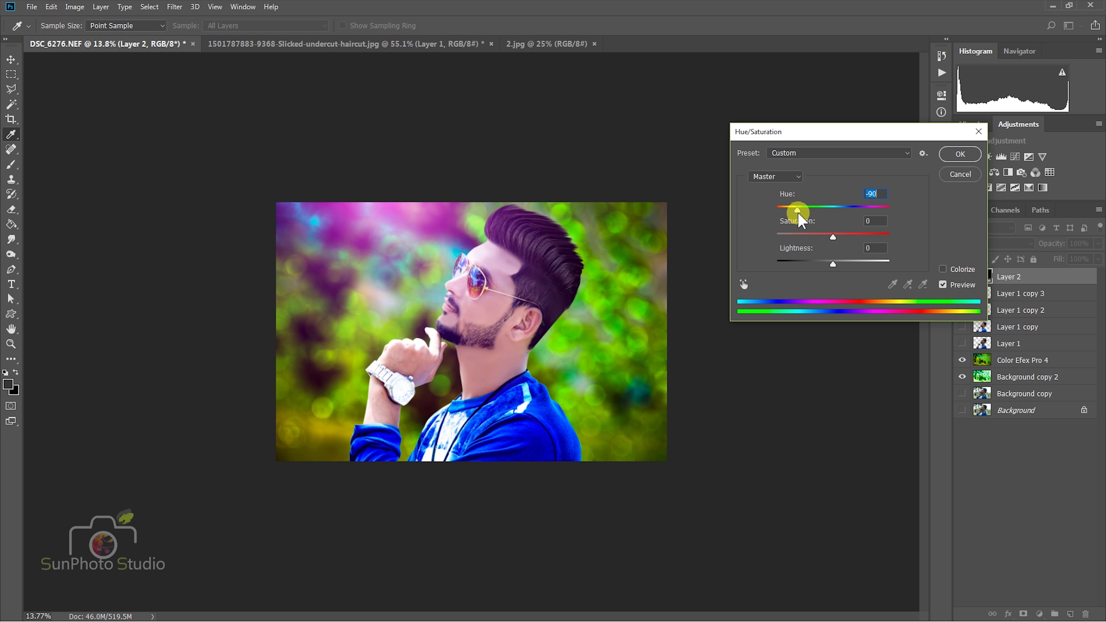
pyautogui.click(956, 155)
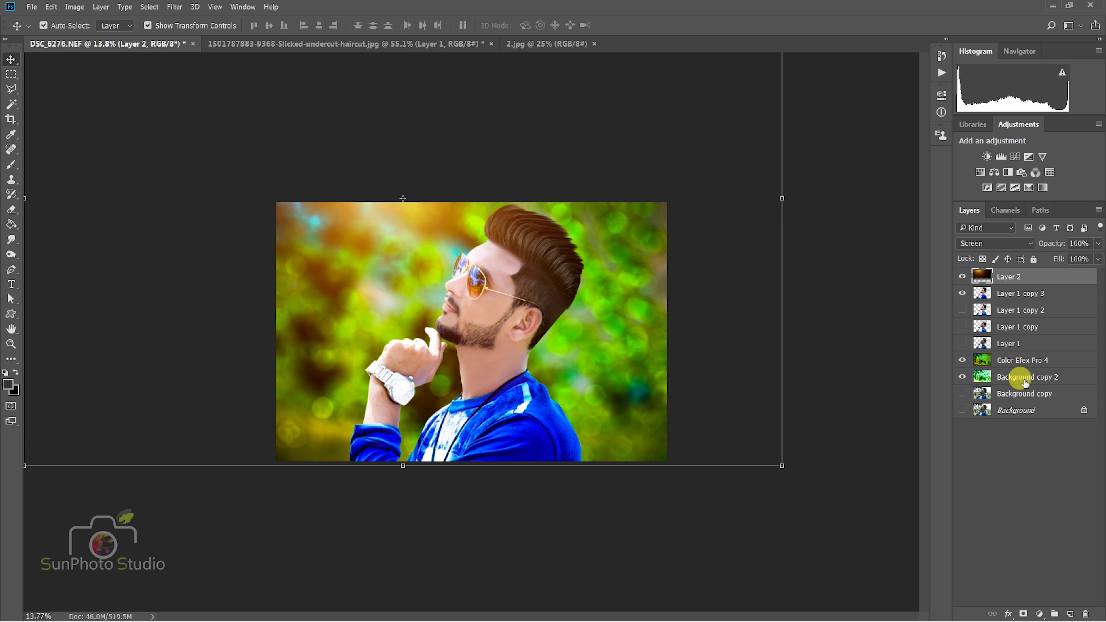
pyautogui.keyDown('shift'); pyautogui.click(1024, 392); pyautogui.keyUp('shift')
# Group the edit layers into Group 1, add a new layer, and pick a hard round brush
pyautogui.click(1052, 613)
pyautogui.click(11, 164)
pyautogui.click(54, 24)
pyautogui.doubleClick(71, 166)
# Paint a black stud on the man's earlobe at 100% brush opacity
pyautogui.keyDown('ctrl'); pyautogui.click(493, 325); pyautogui.keyUp('ctrl')
pyautogui.moveTo(493, 325); pyautogui.dragTo(552, 306)
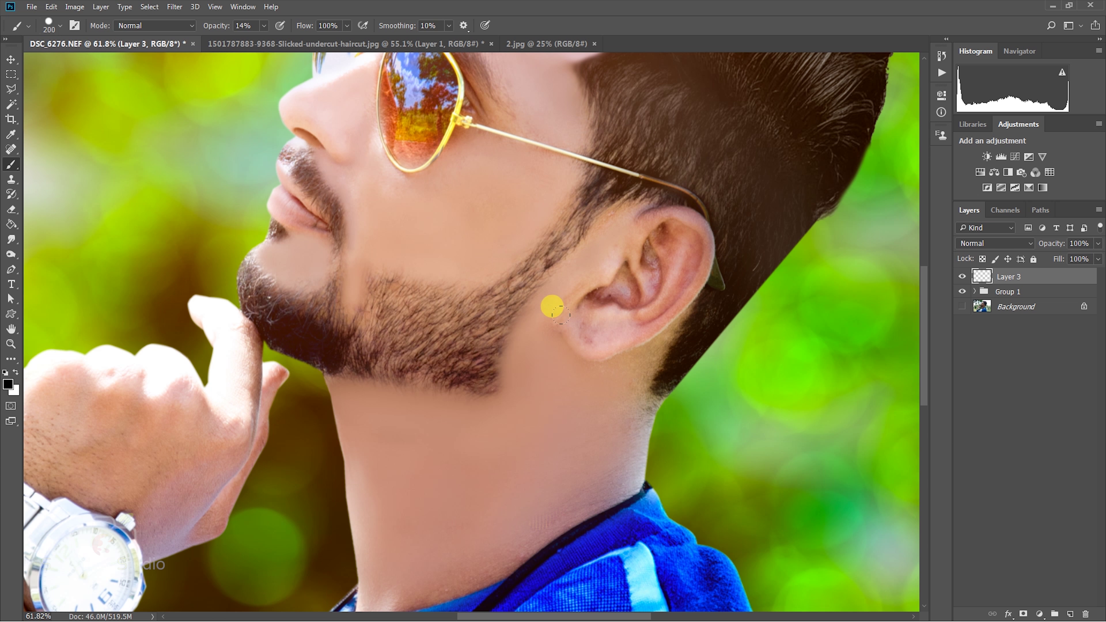
pyautogui.hotkey('ctrl', 'z')
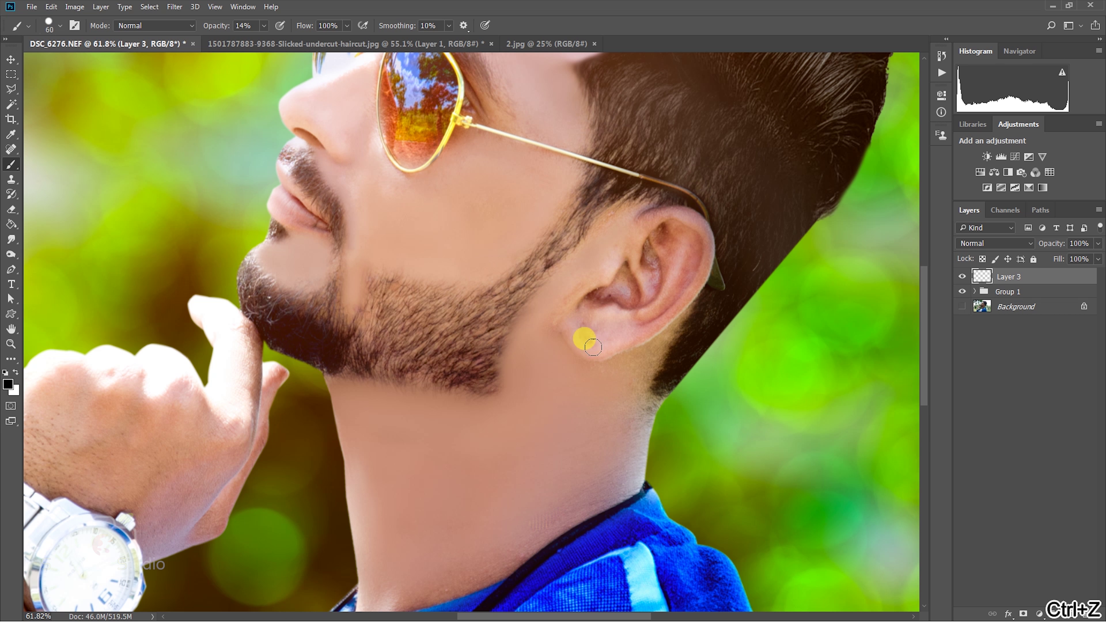
pyautogui.moveTo(219, 28); pyautogui.dragTo(386, 56)
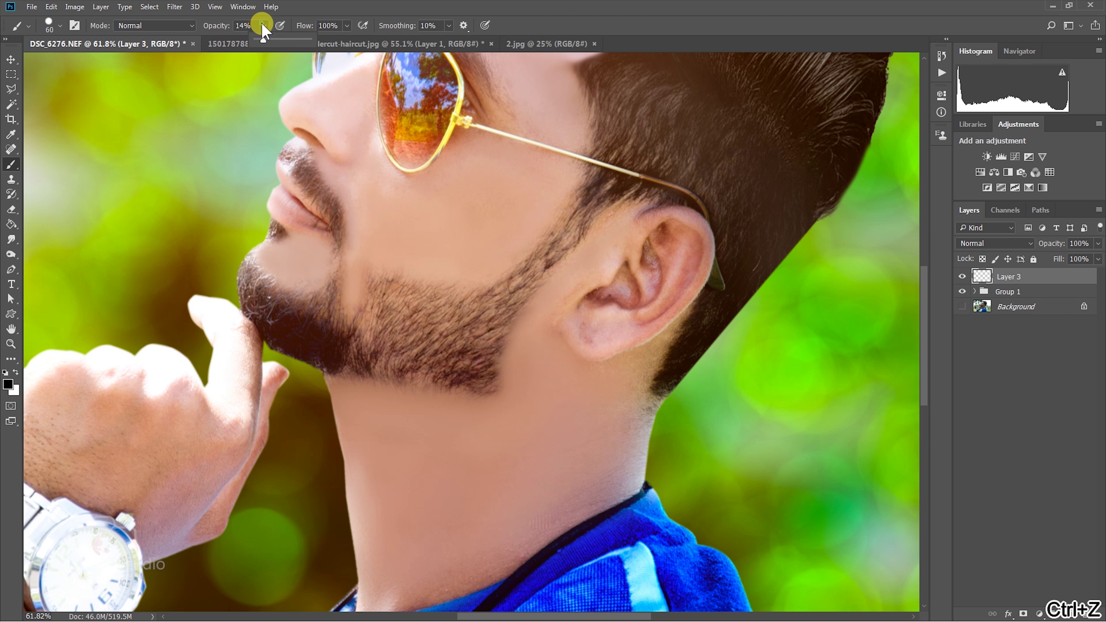
pyautogui.click(587, 329)
pyautogui.moveTo(587, 328); pyautogui.dragTo(304, 262)
pyautogui.click(11, 74)
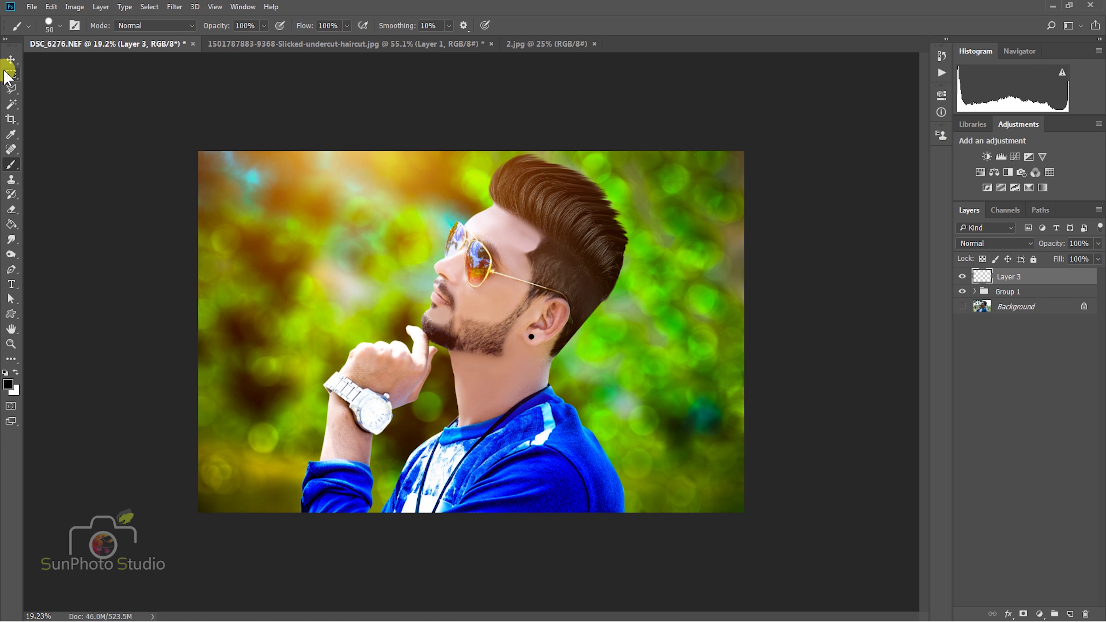
# Move Layer 3 into Group 1, then hide and reshow the group to compare with the original
pyautogui.click(981, 306)
pyautogui.moveTo(1001, 277); pyautogui.dragTo(1000, 295)
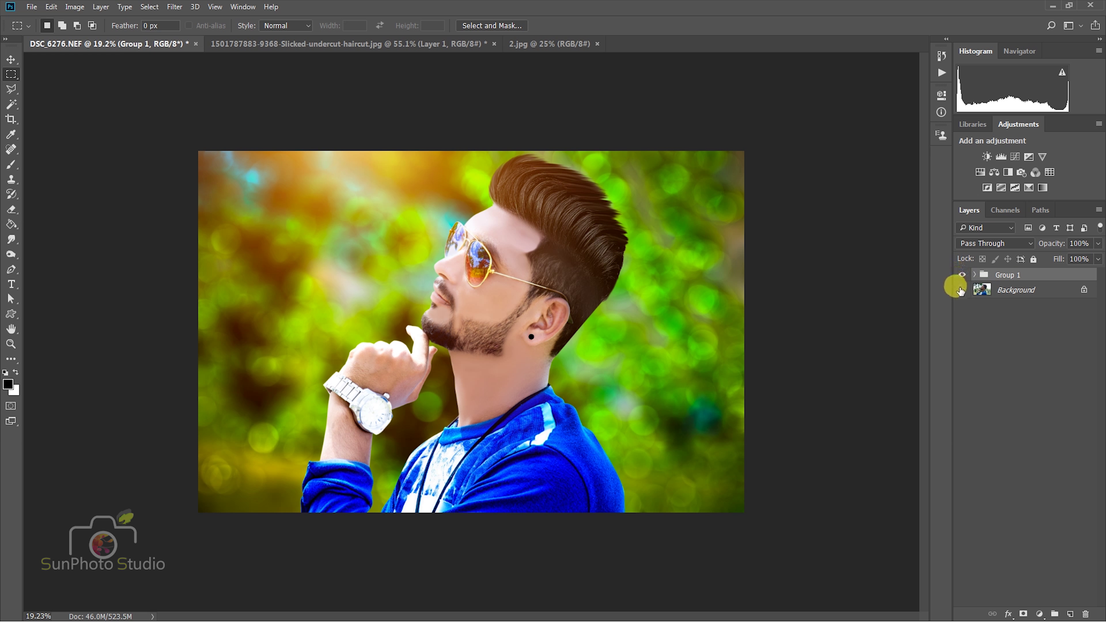
pyautogui.click(961, 275)
pyautogui.click(961, 275)
pyautogui.click(961, 275)
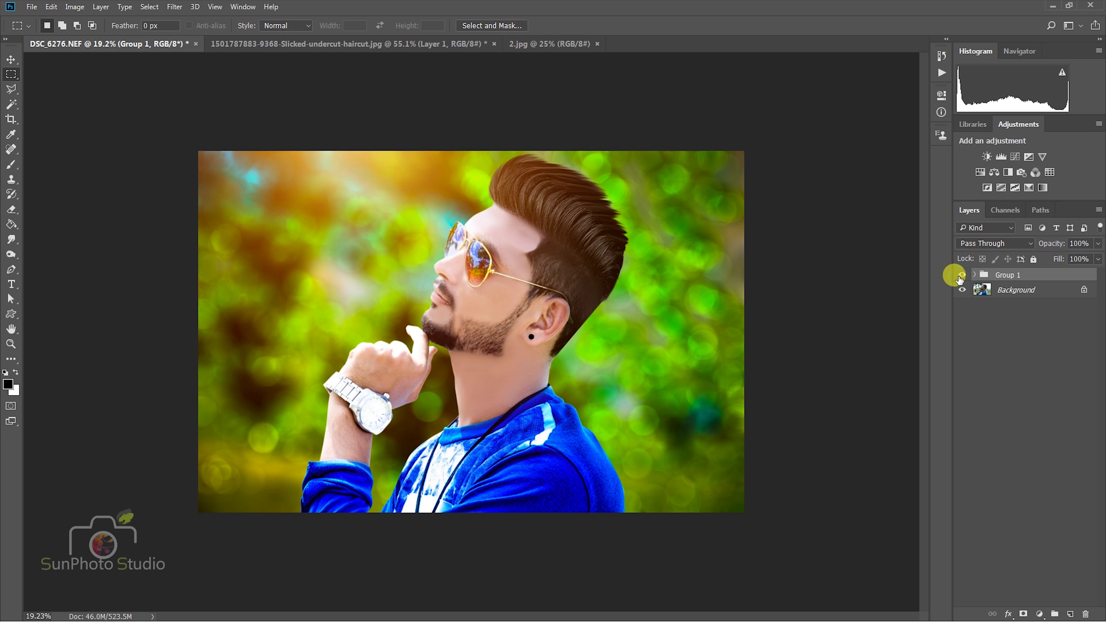